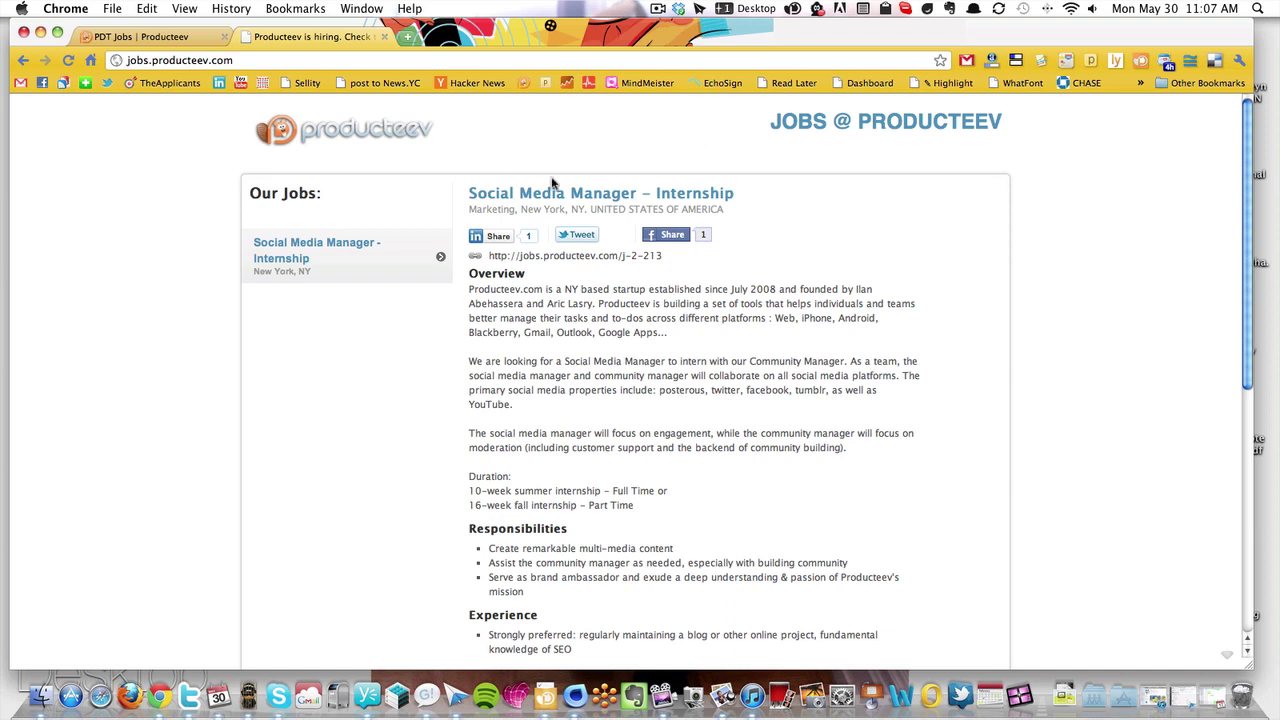
# Scroll the Social Media Manager – Internship posting down to the Apply Now button
pyautogui.scroll(-1, 145, 180)
pyautogui.scroll(-1, 145, 180)
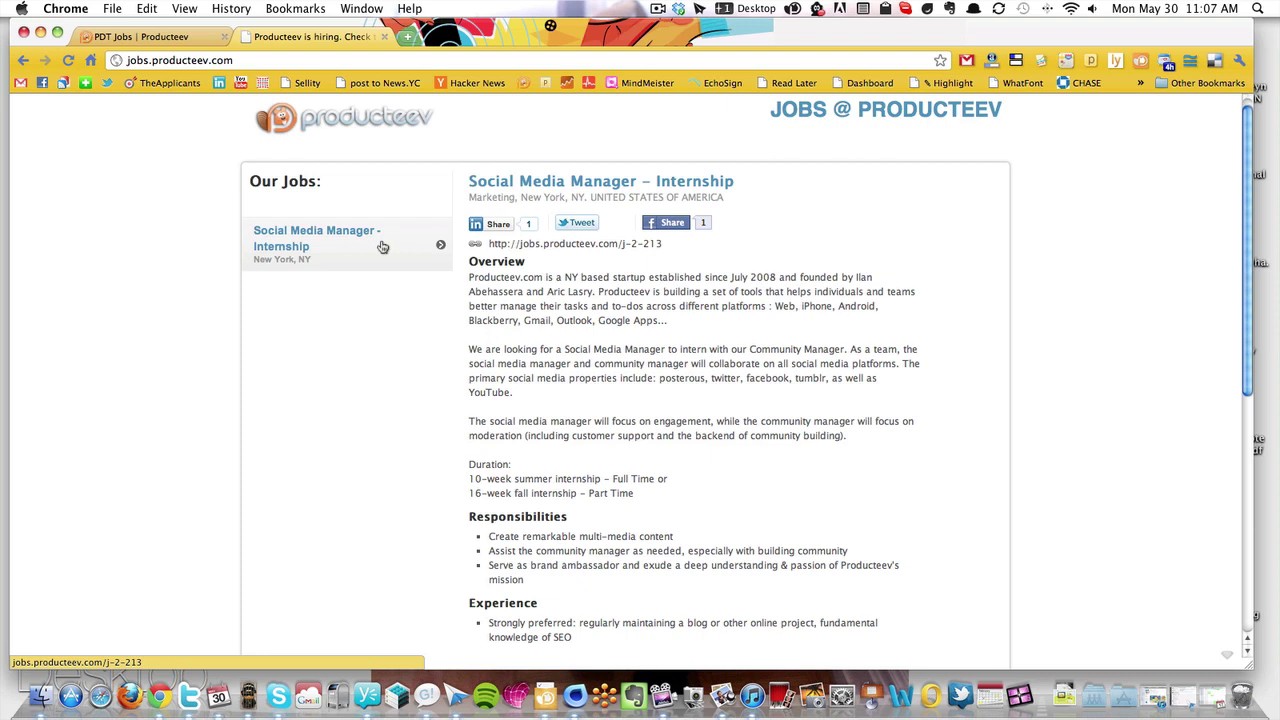
pyautogui.scroll(-3, 382, 247)
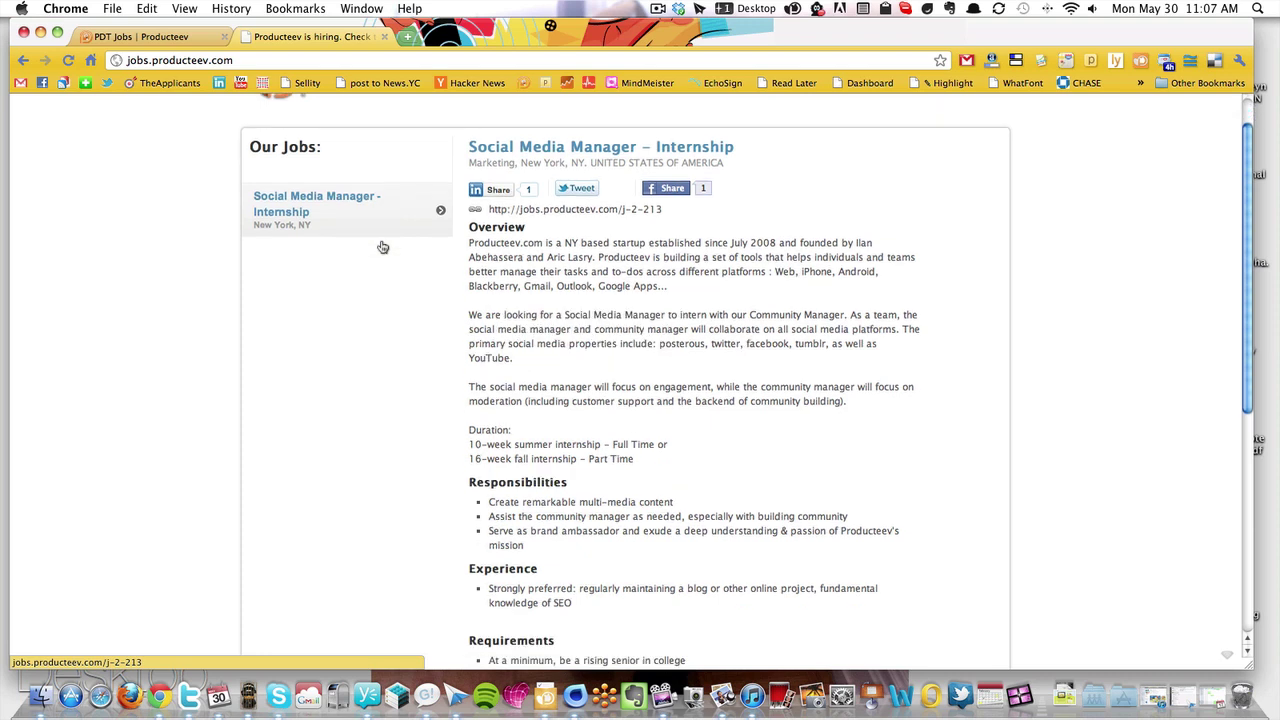
pyautogui.scroll(-2, 383, 247)
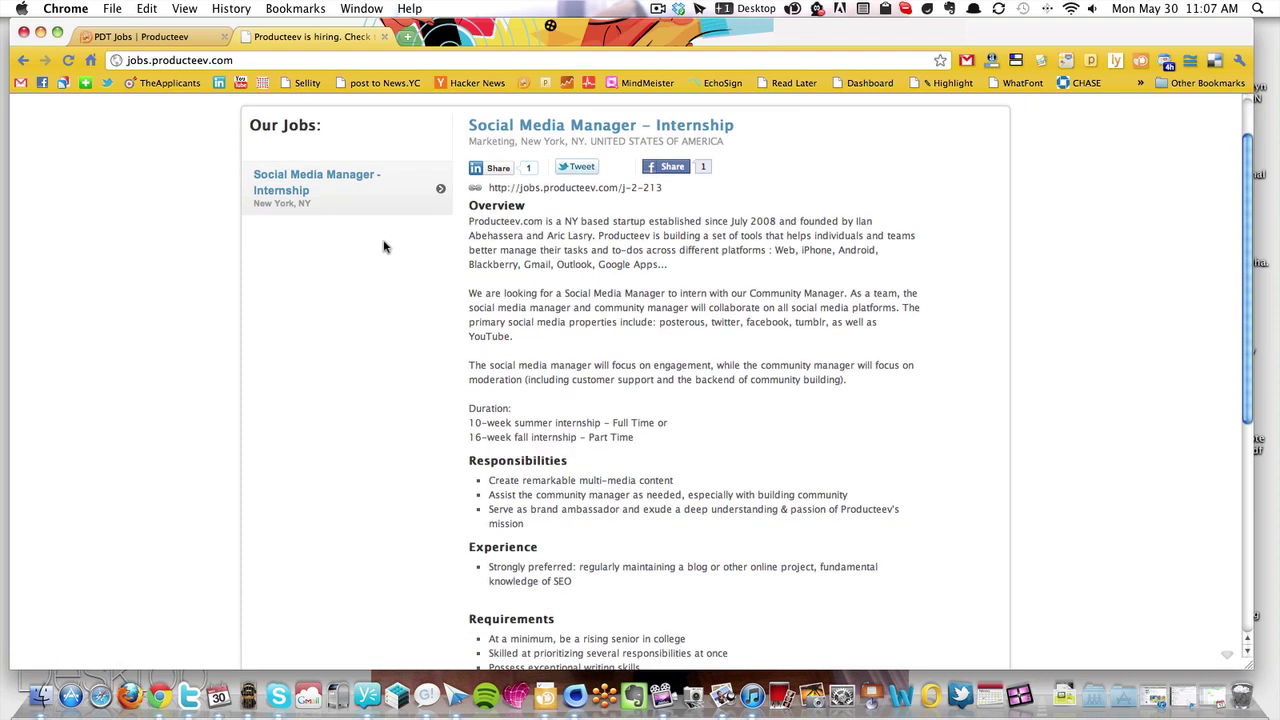
pyautogui.scroll(-10, 383, 247)
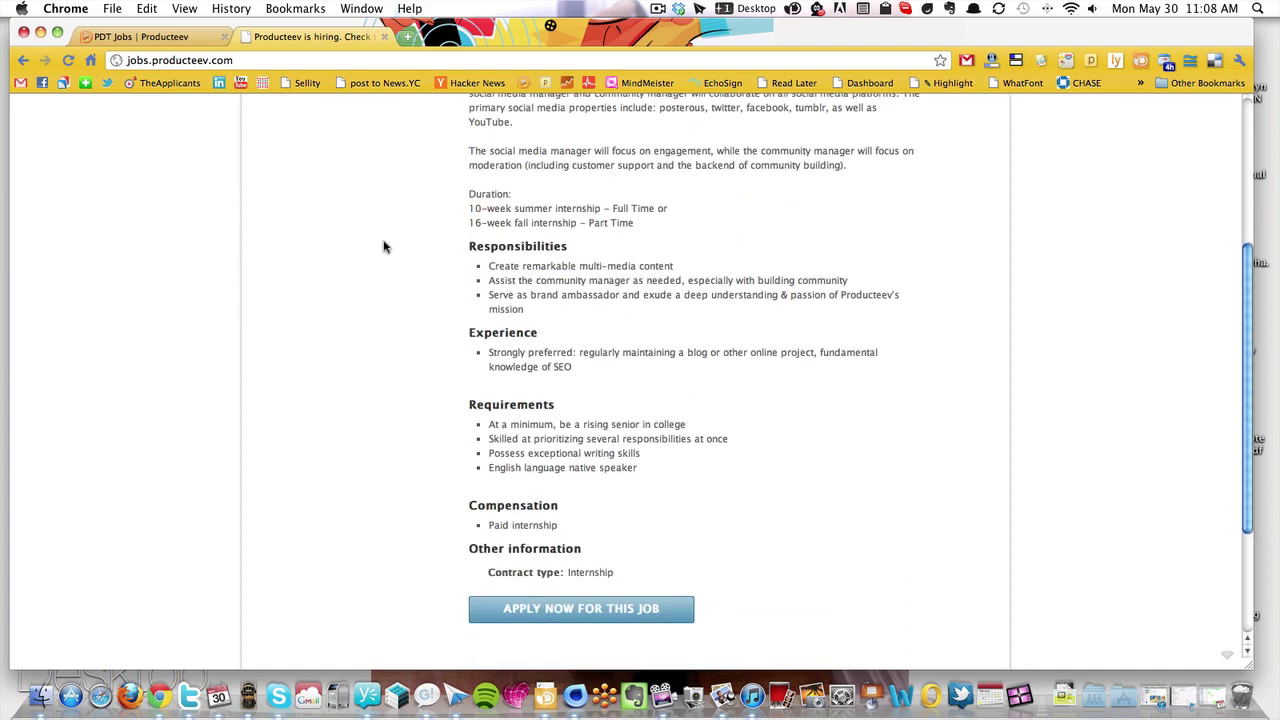
pyautogui.scroll(-5, 562, 143)
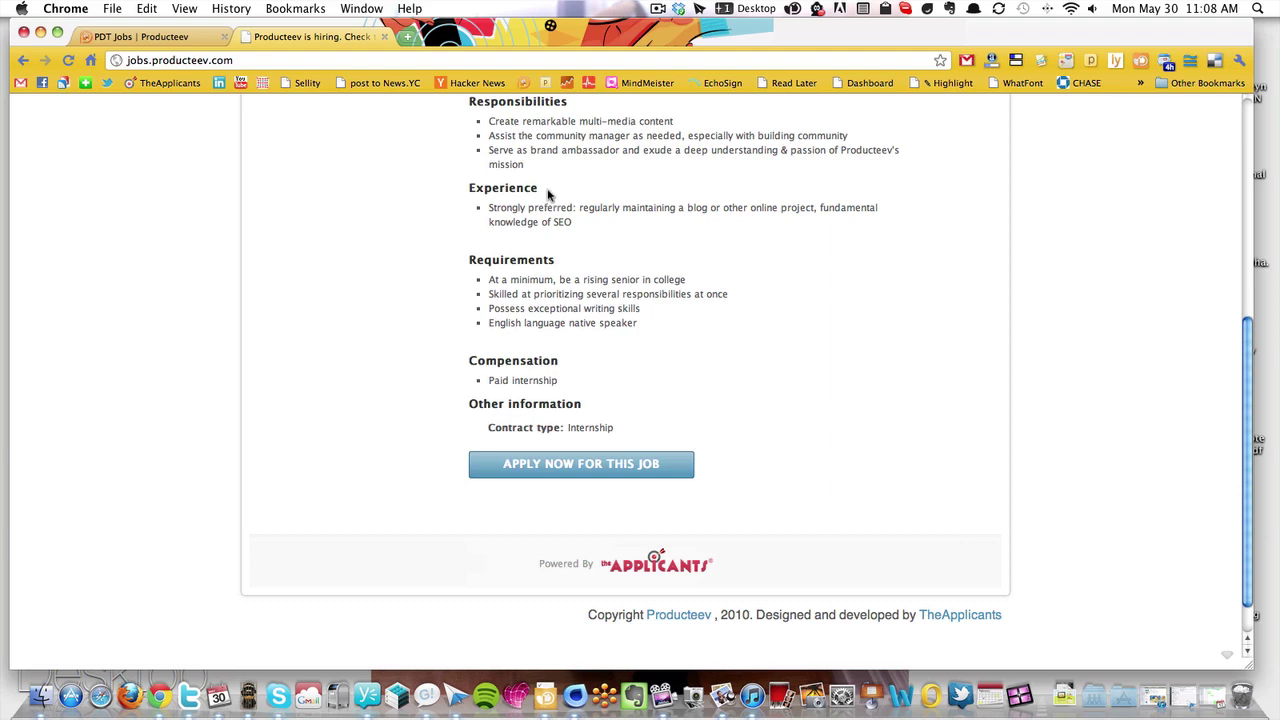
pyautogui.scroll(15, 552, 190)
pyautogui.scroll(-2, 548, 195)
pyautogui.scroll(-12, 550, 230)
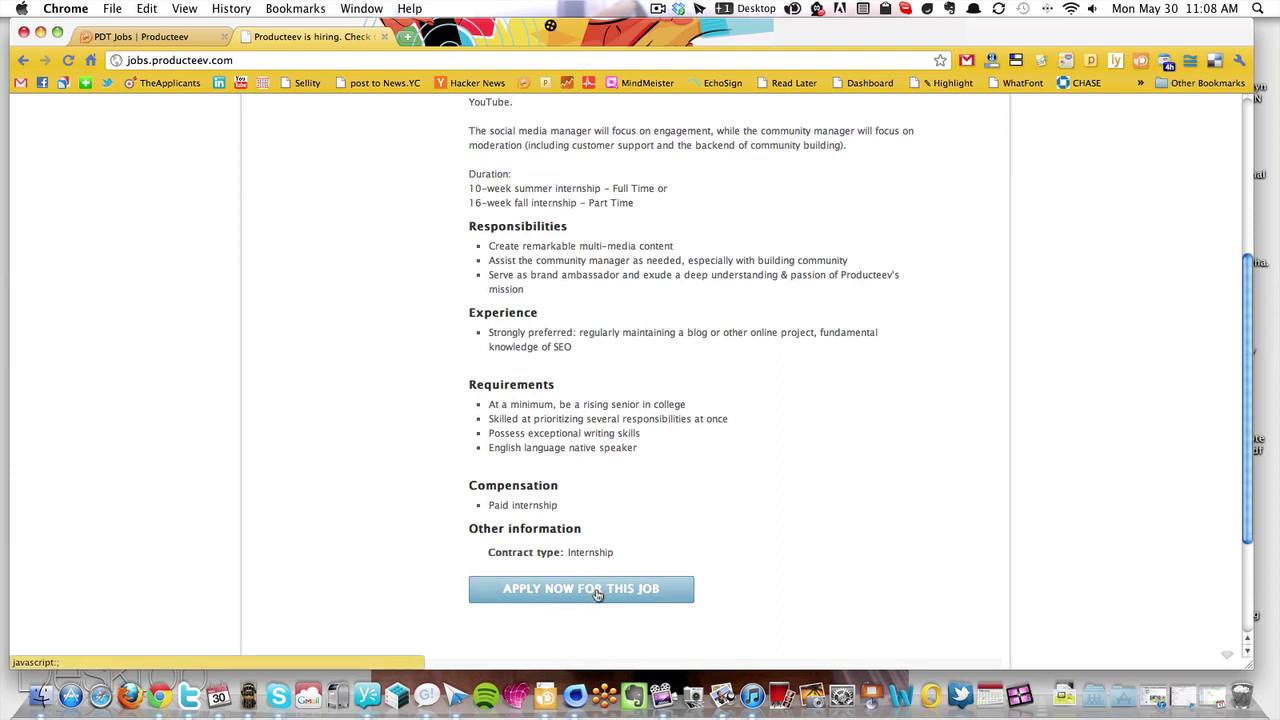
# Open the application form and enter the applicant's e-mail, first name and last name
pyautogui.click(598, 594)
pyautogui.click(313, 250)
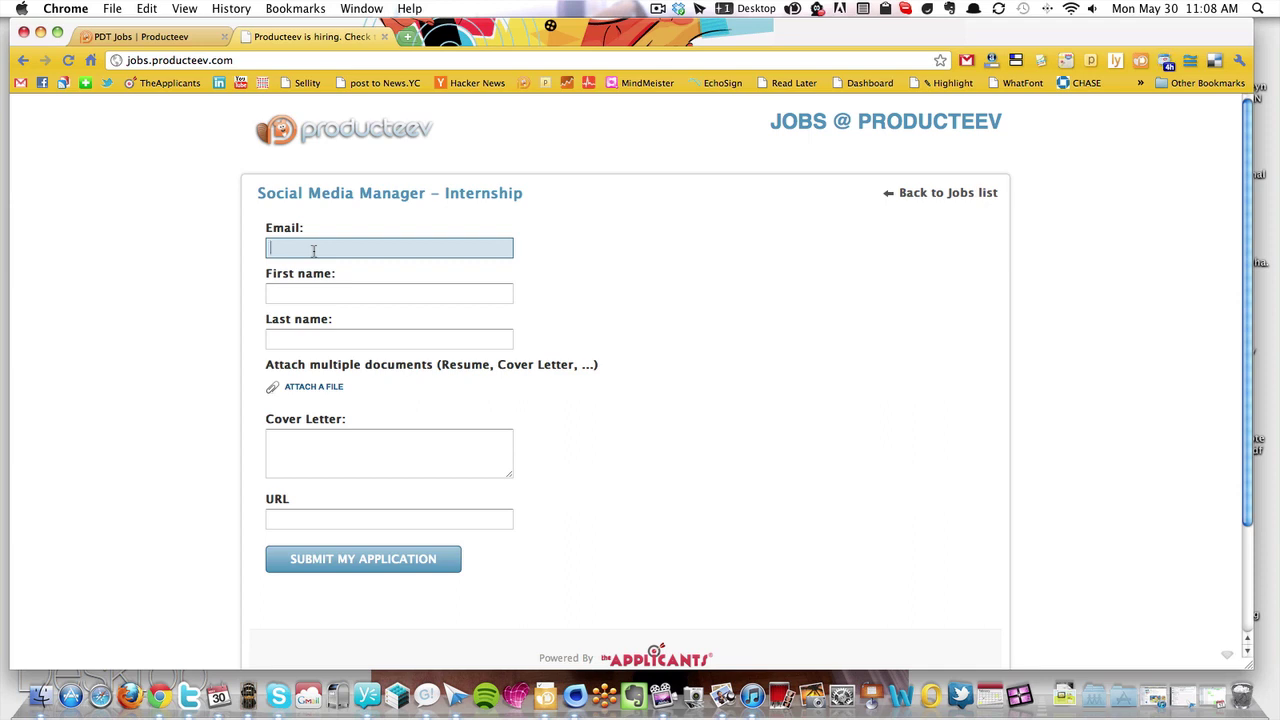
pyautogui.press('Tab')
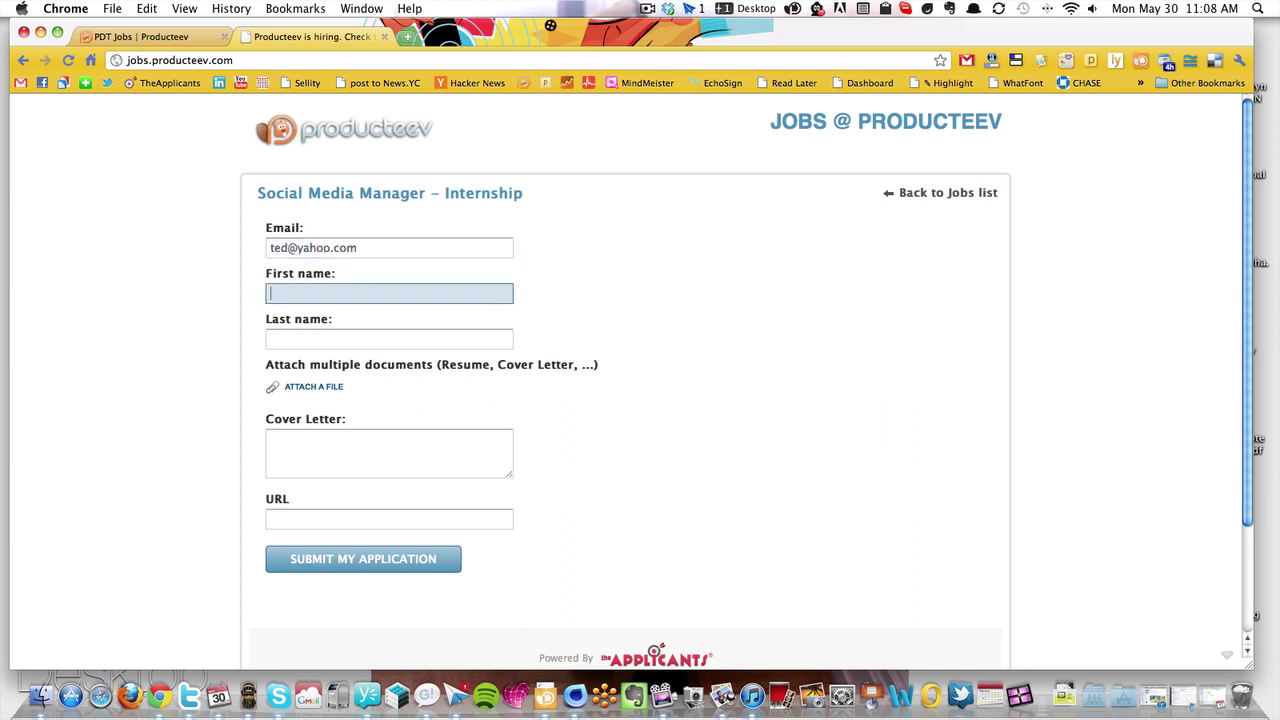
pyautogui.write('Ted')
pyautogui.press('Tab')
pyautogui.write('X')
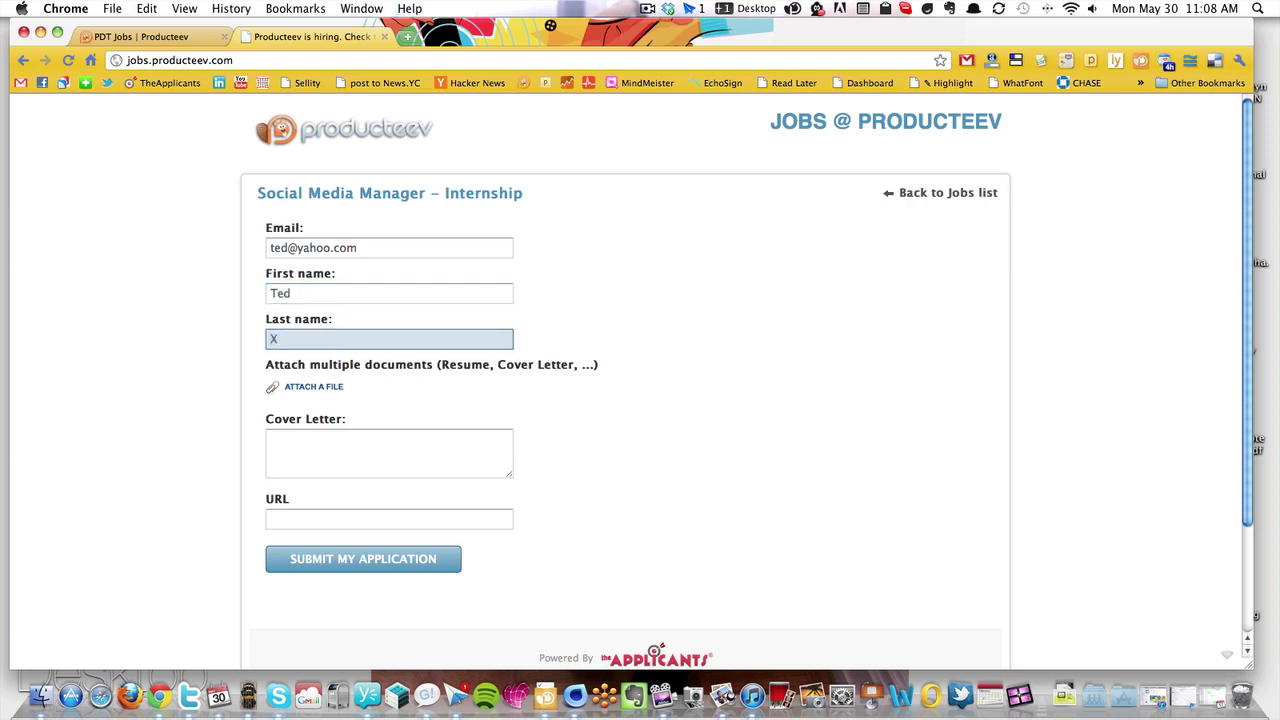
# Attach Producteev_factsheet.pdf, add cover letter 'blablabla' and a website URL, then submit
pyautogui.click(328, 388)
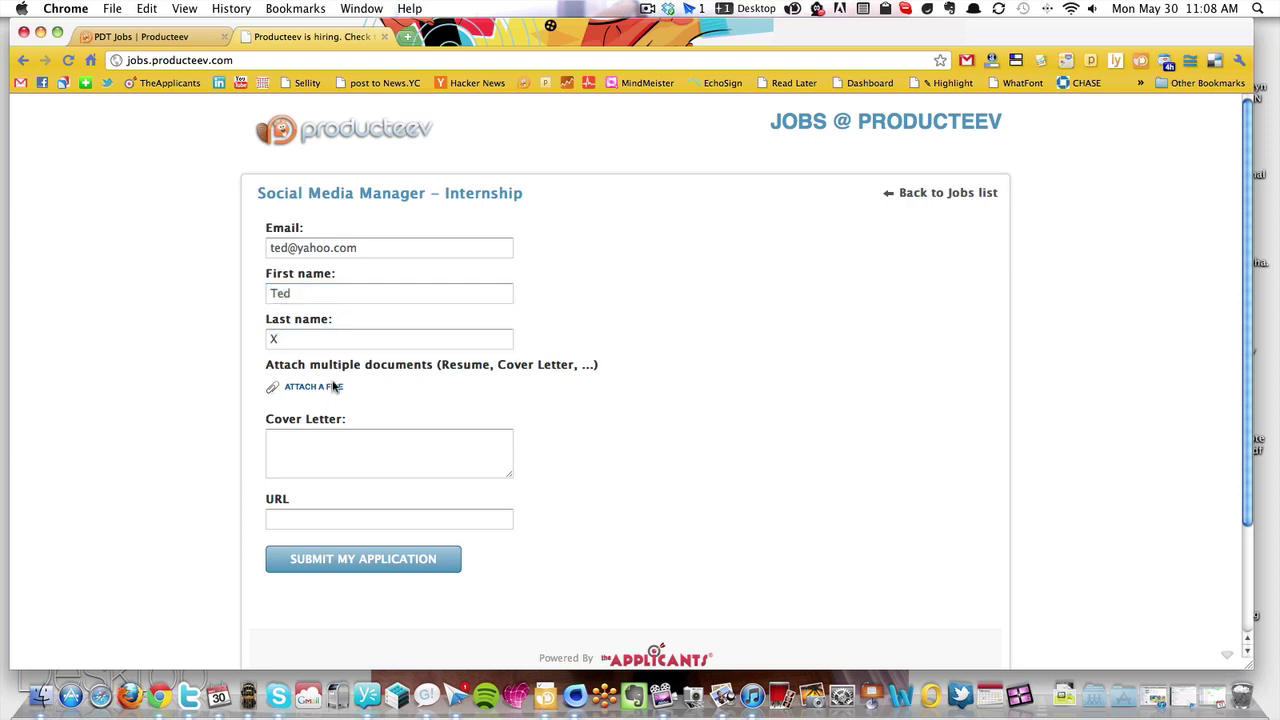
pyautogui.click(335, 387)
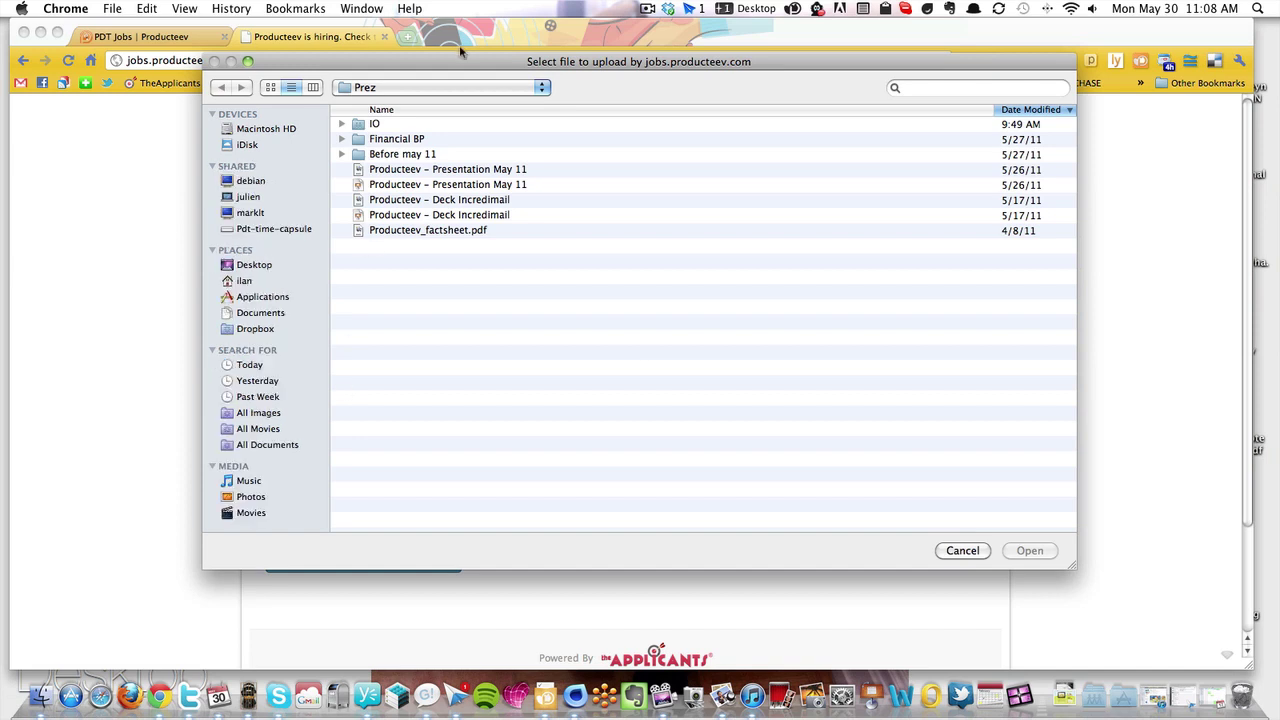
pyautogui.doubleClick(460, 232)
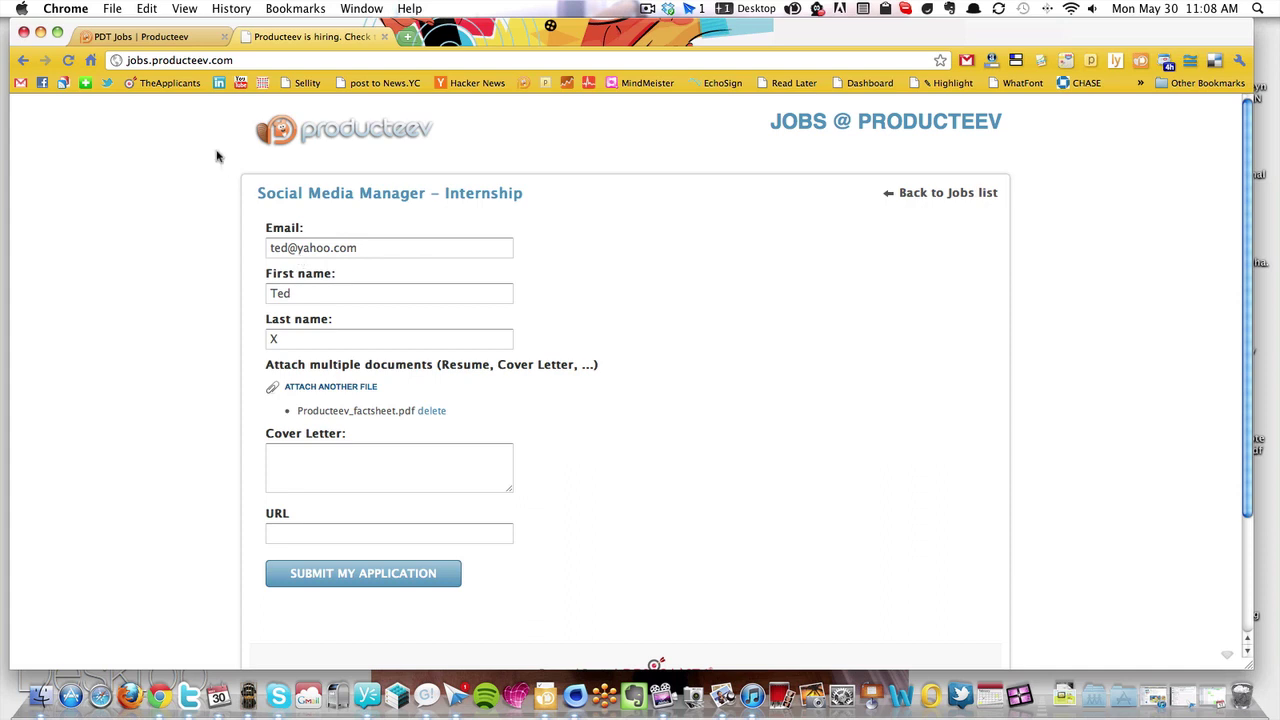
pyautogui.click(354, 462)
pyautogui.write('b')
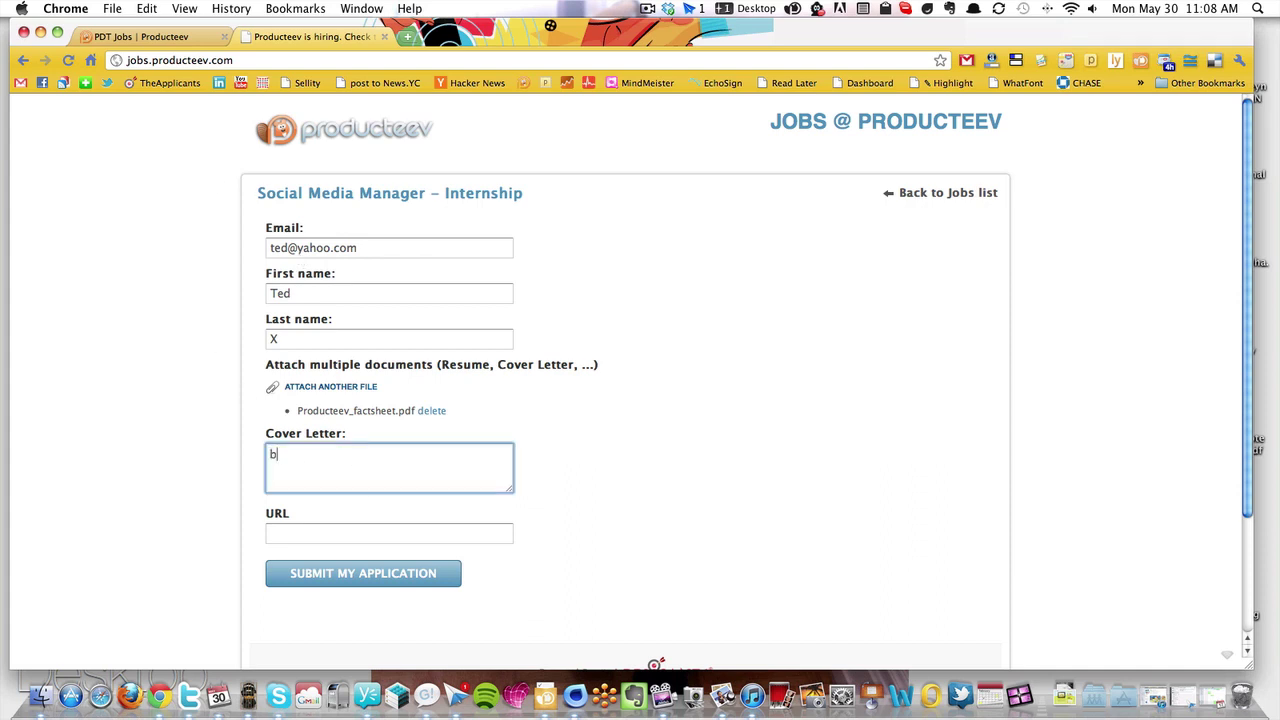
pyautogui.write('lablabla')
pyautogui.click(362, 540)
pyautogui.write('www.')
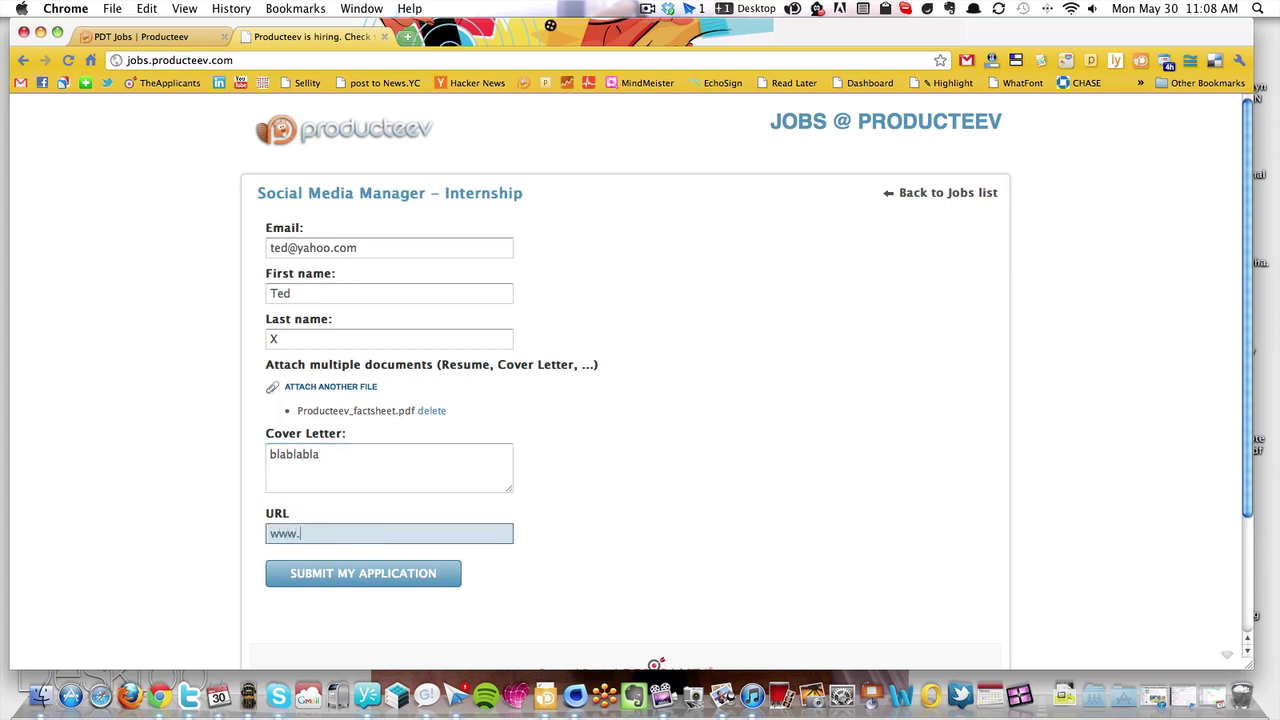
pyautogui.write('startup.com')
pyautogui.click(363, 580)
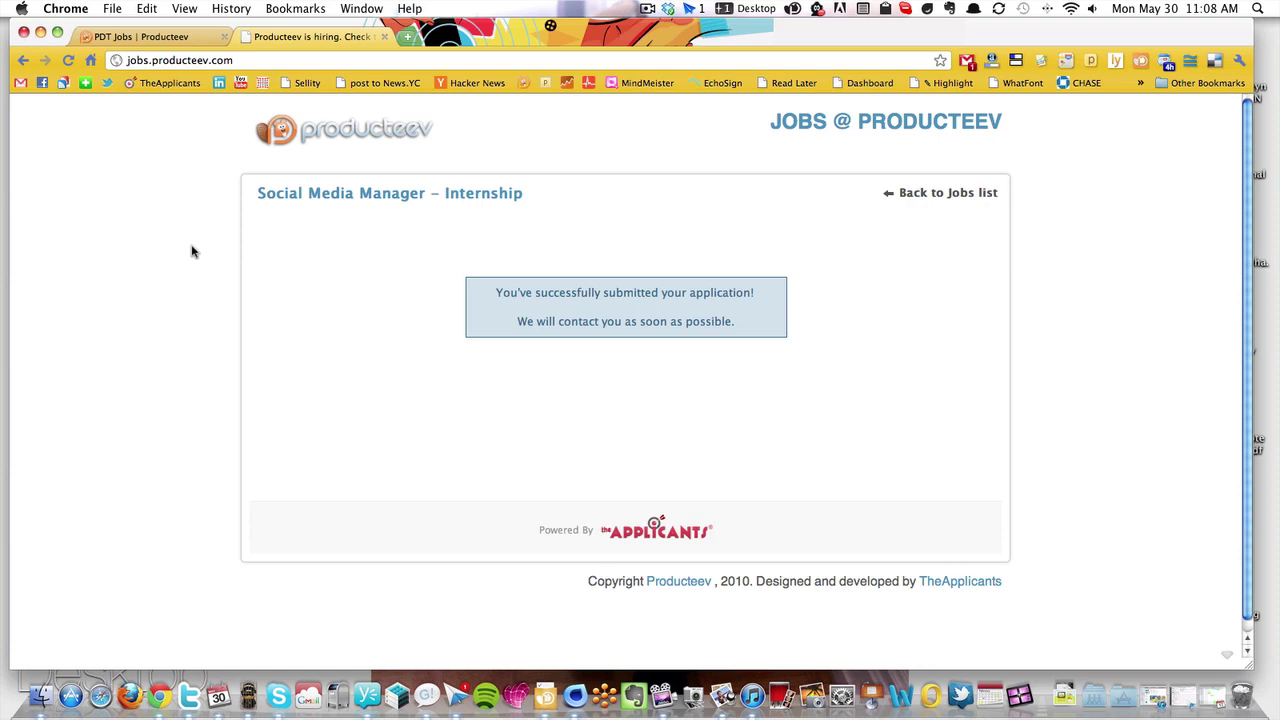
# Return to the PDT Jobs dashboard and filter to New tasks to see the applicant
pyautogui.click(130, 37)
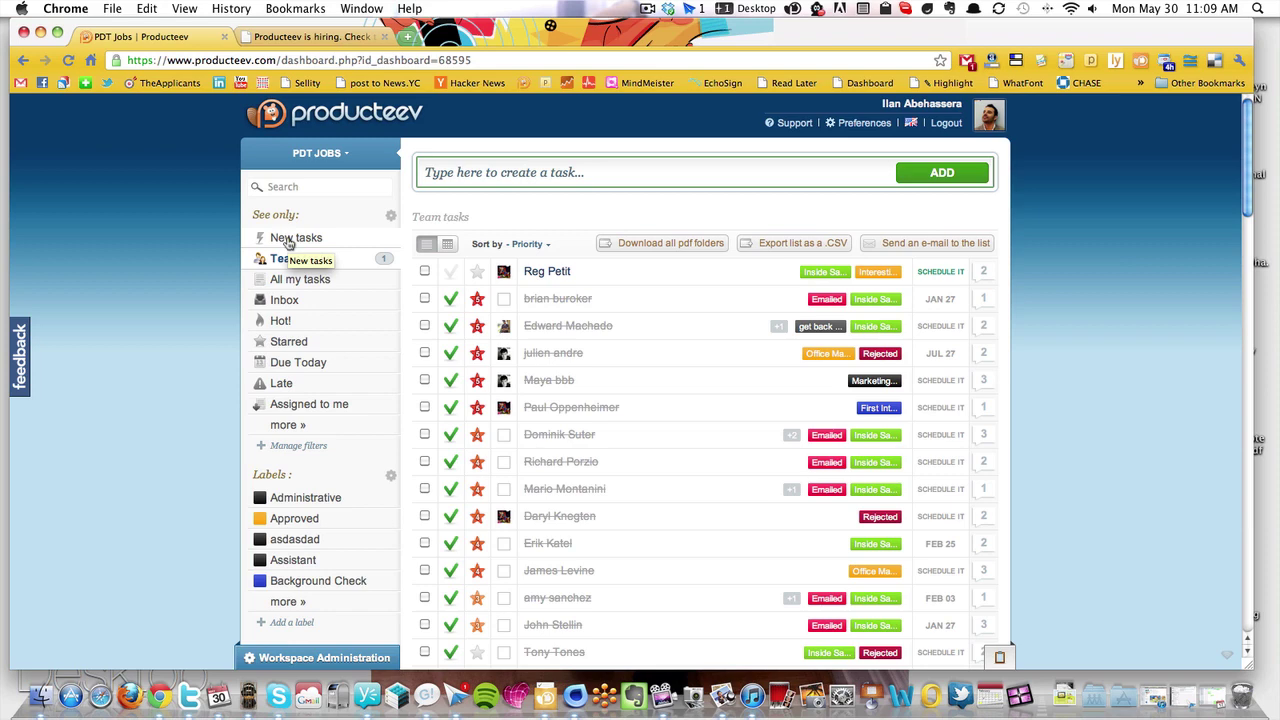
pyautogui.click(300, 258)
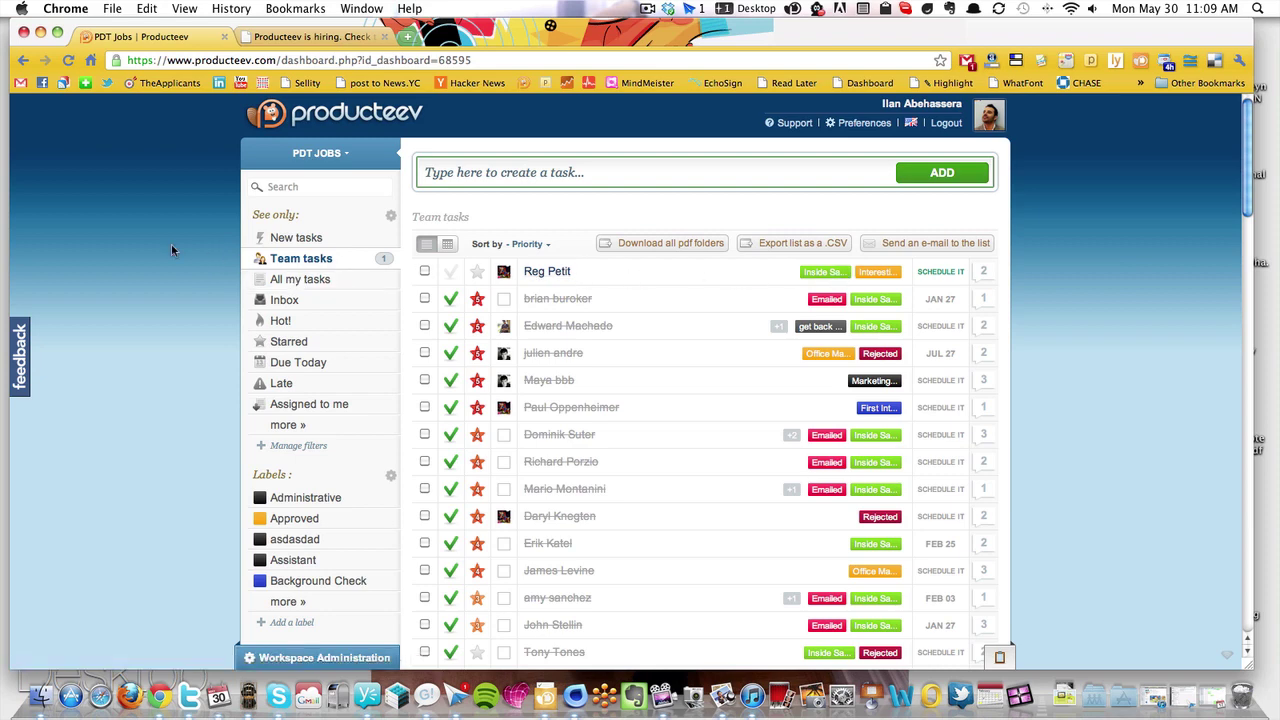
pyautogui.scroll(-1, 171, 248)
pyautogui.click(309, 216)
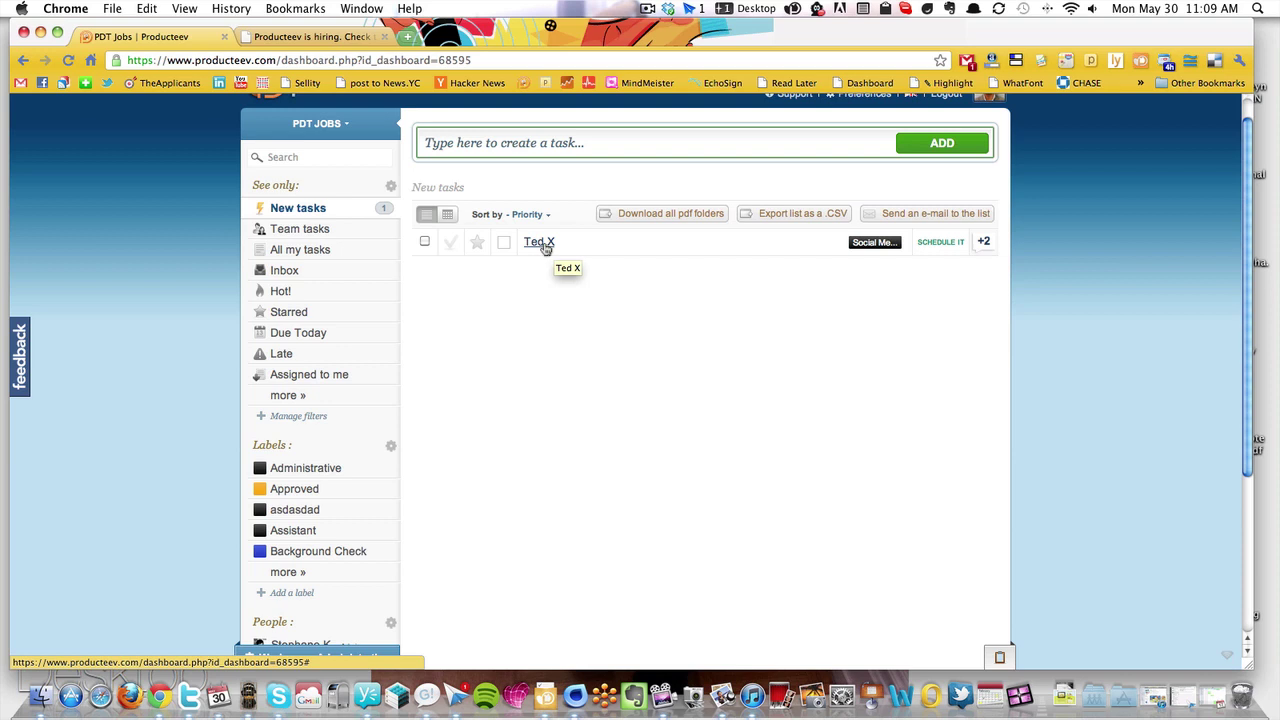
# Open the applicant's task, mark it done, and rate the candidate four stars
pyautogui.click(545, 245)
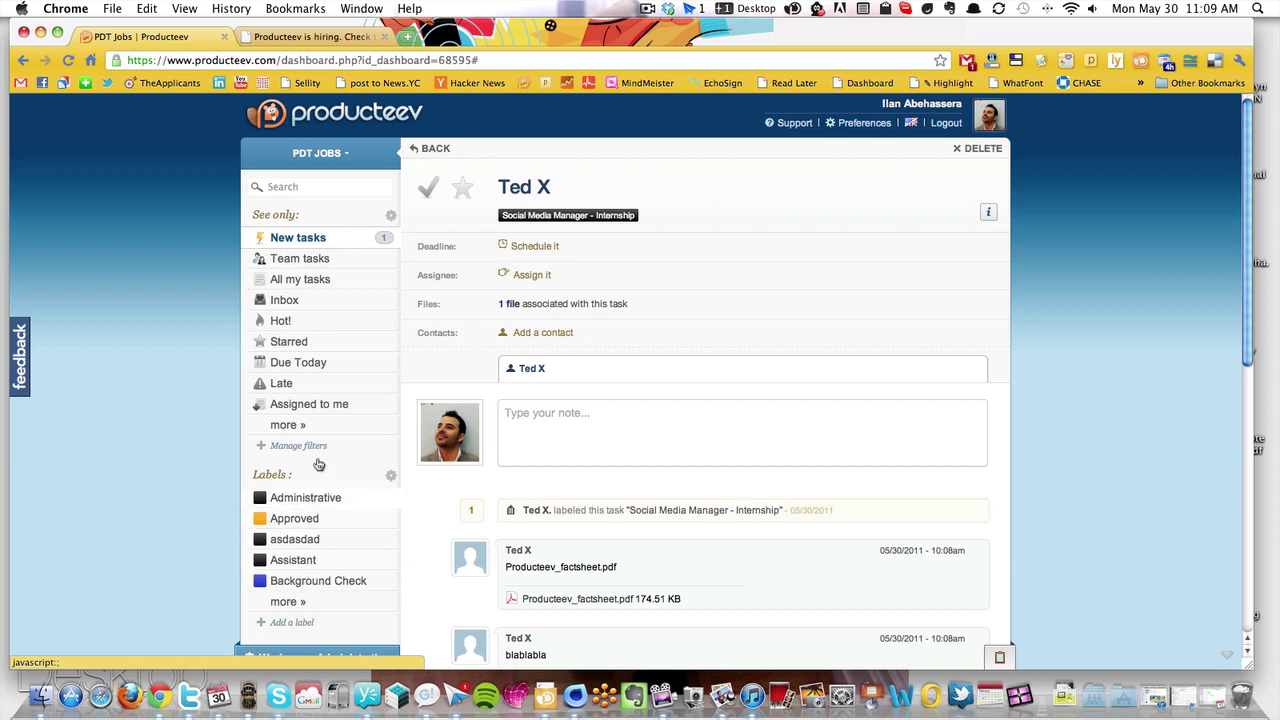
pyautogui.click(428, 190)
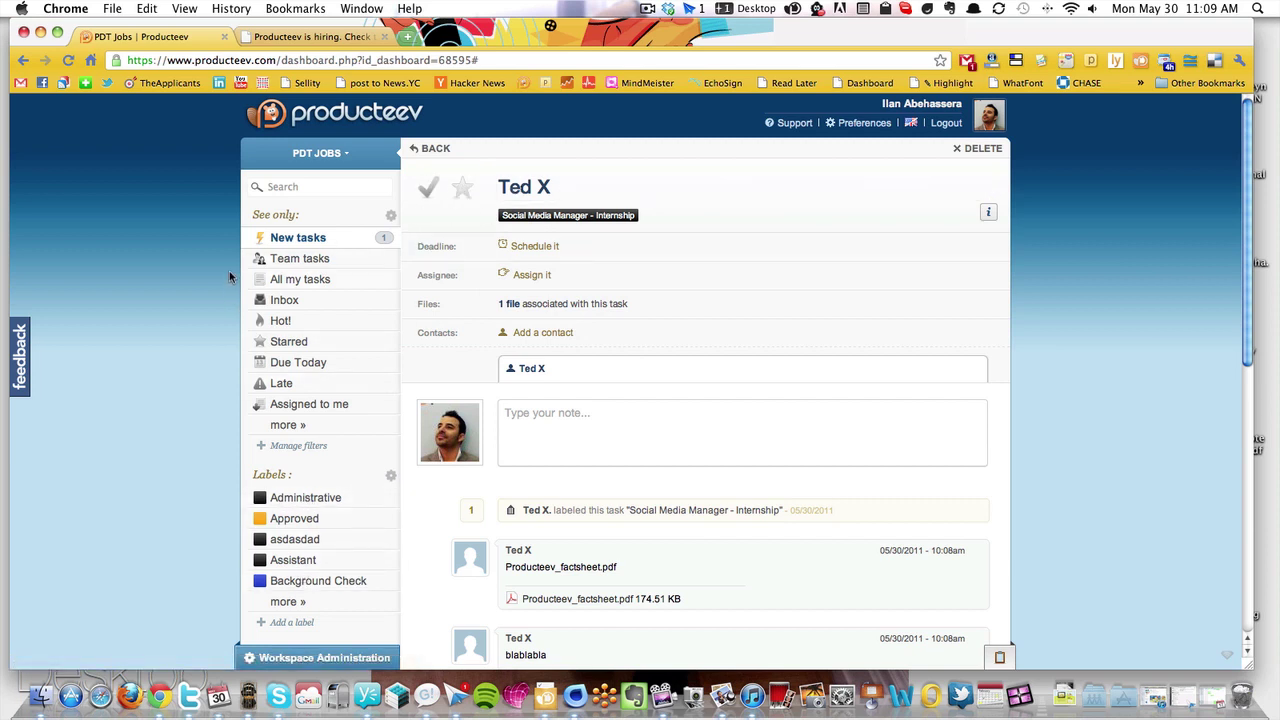
pyautogui.click(463, 191)
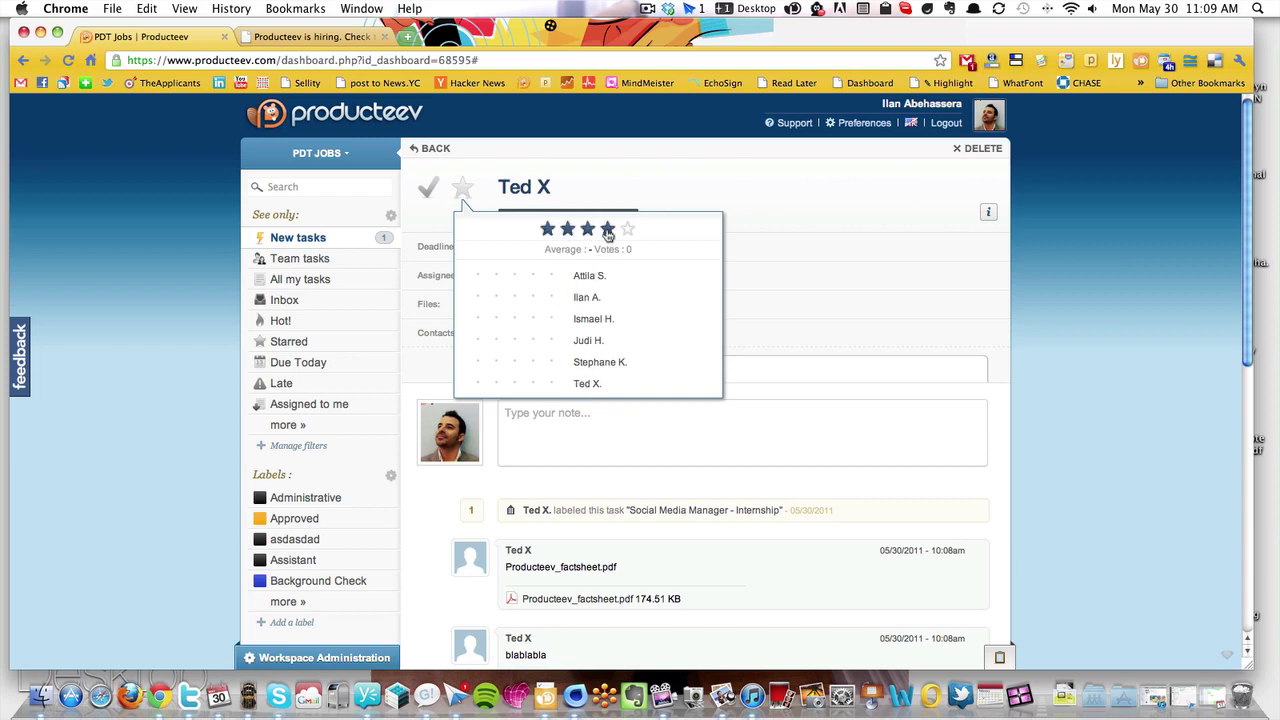
pyautogui.click(607, 231)
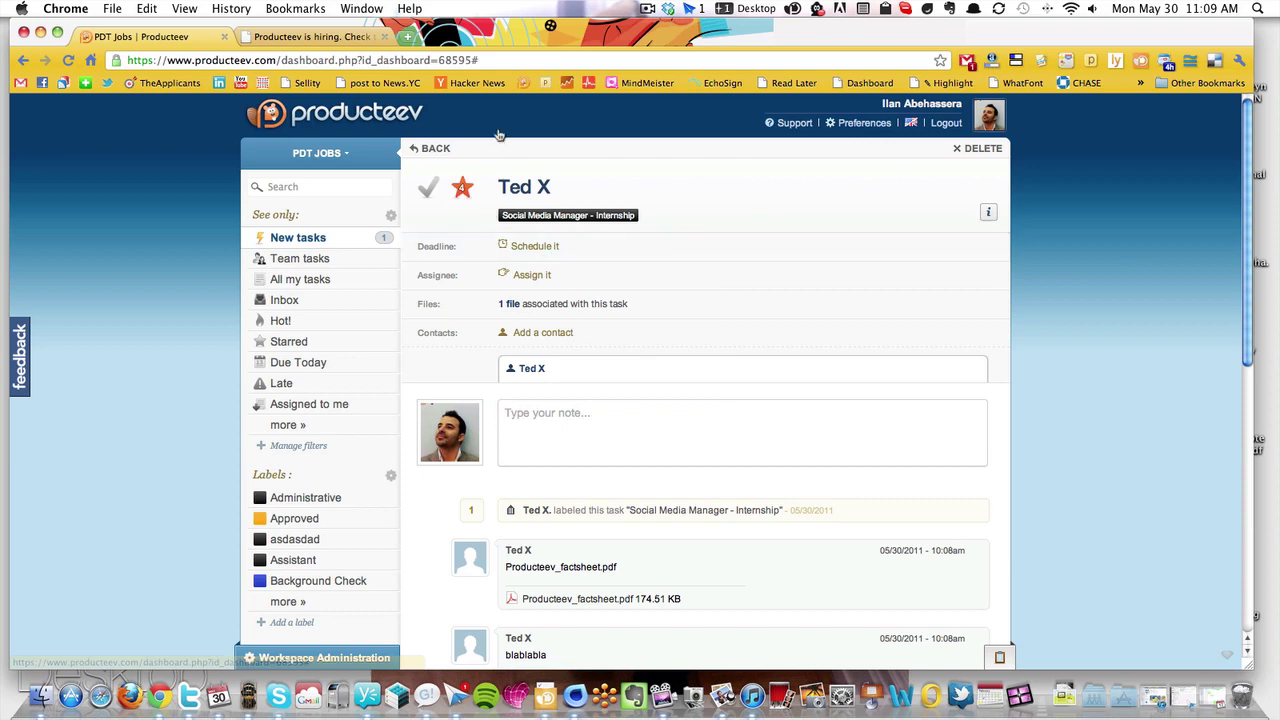
pyautogui.click(464, 193)
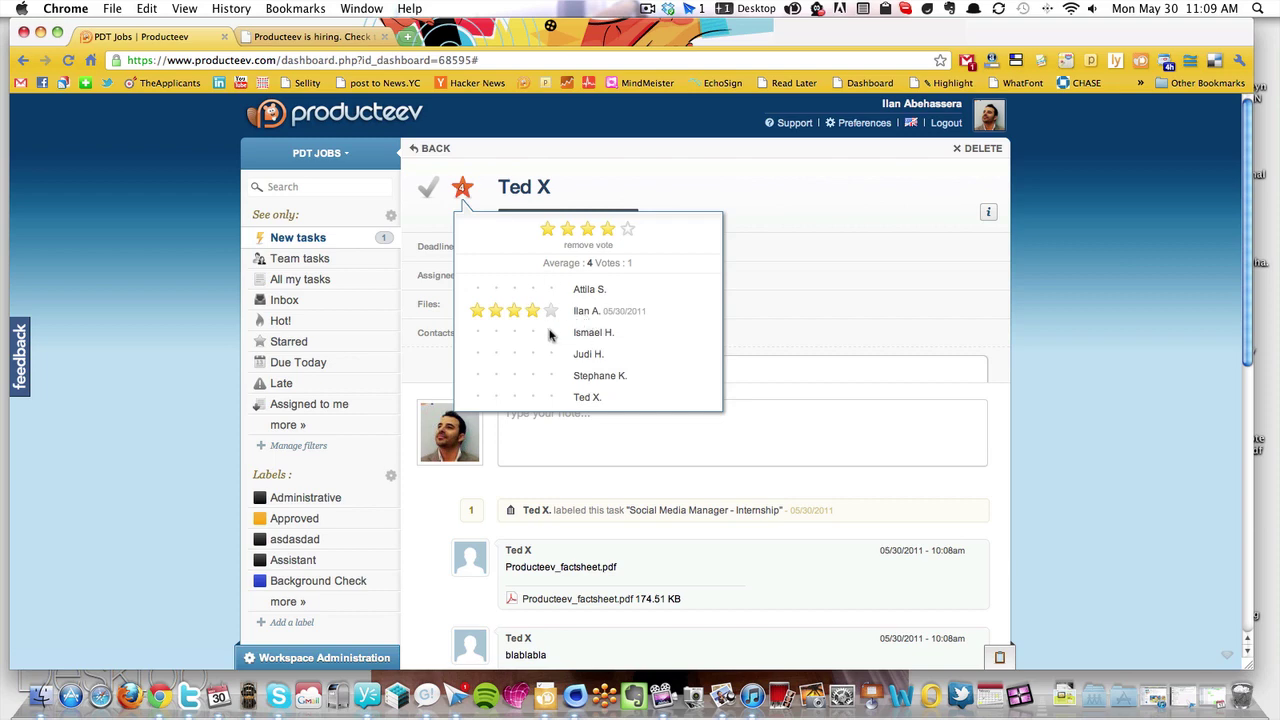
pyautogui.scroll(-4, 88, 440)
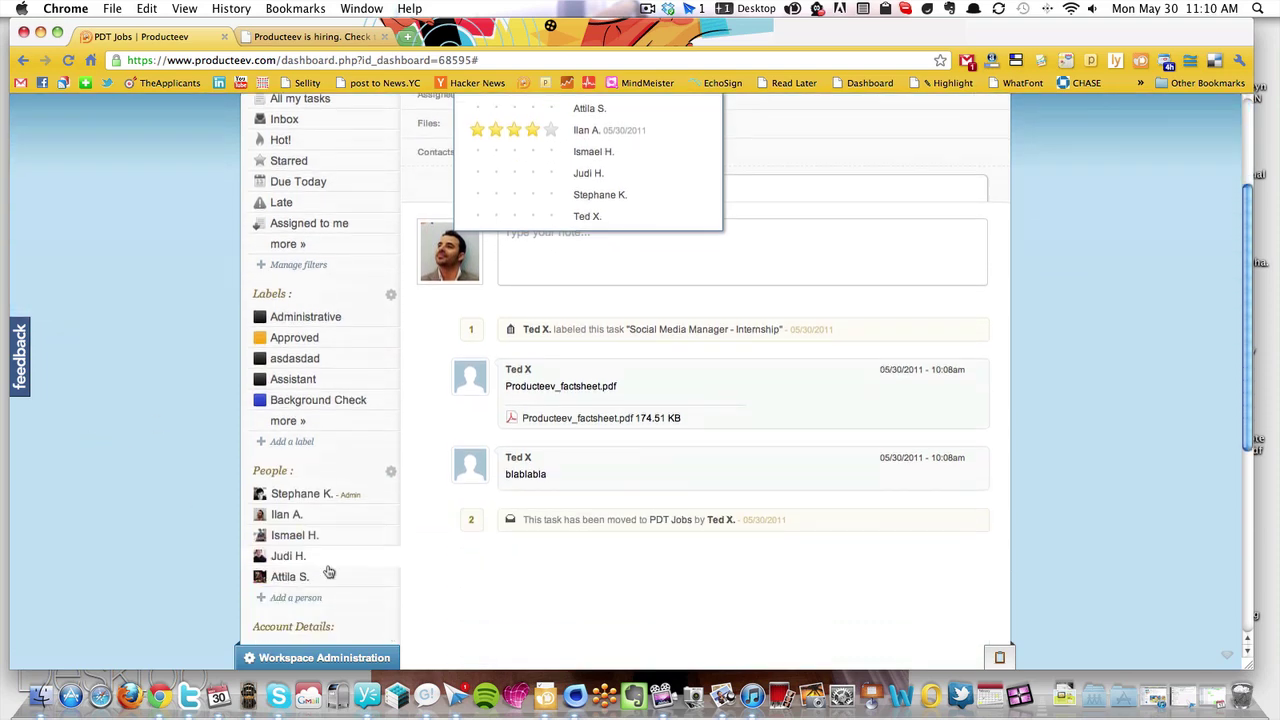
pyautogui.scroll(4, 330, 535)
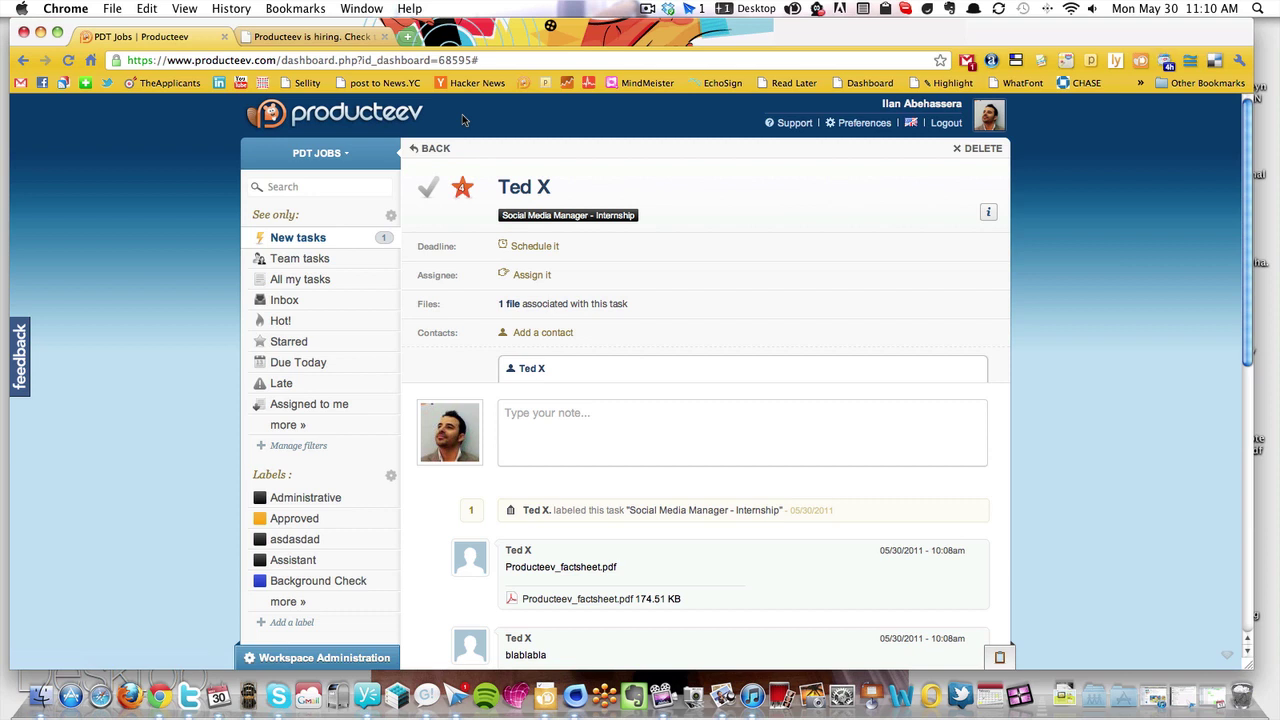
# Schedule the task's deadline for 06/03/2011 and save it
pyautogui.click(532, 252)
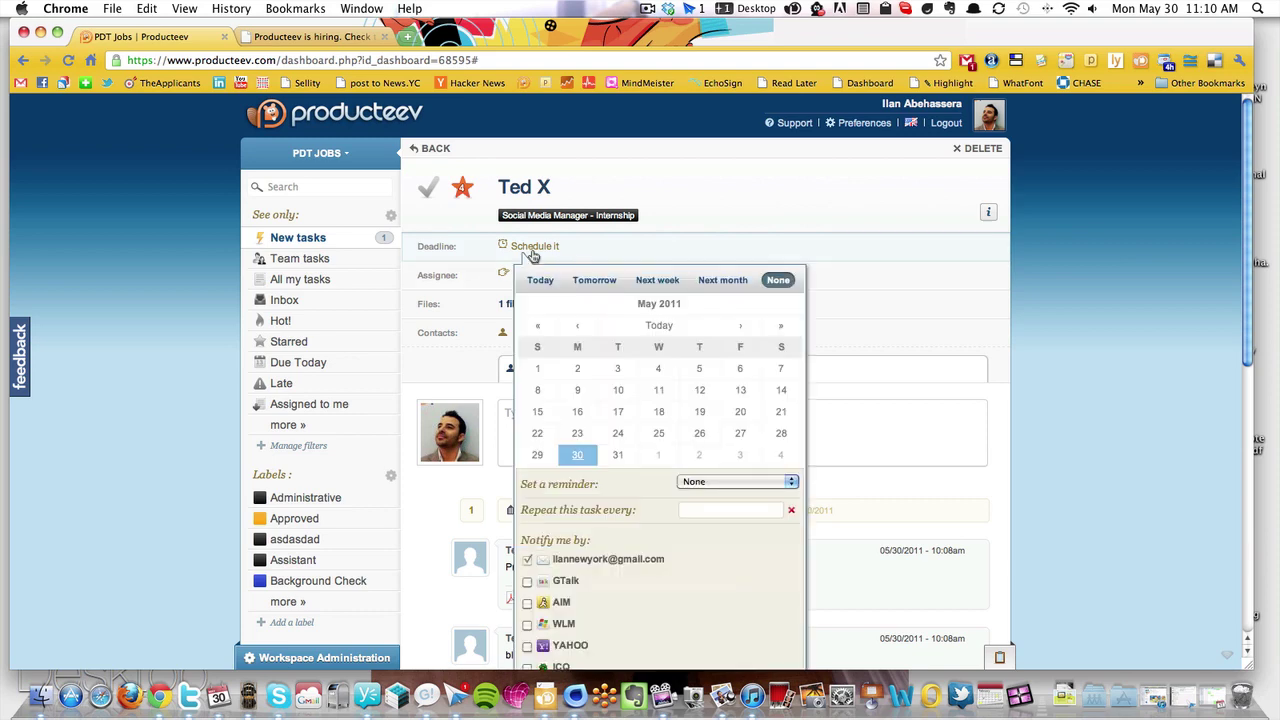
pyautogui.click(698, 456)
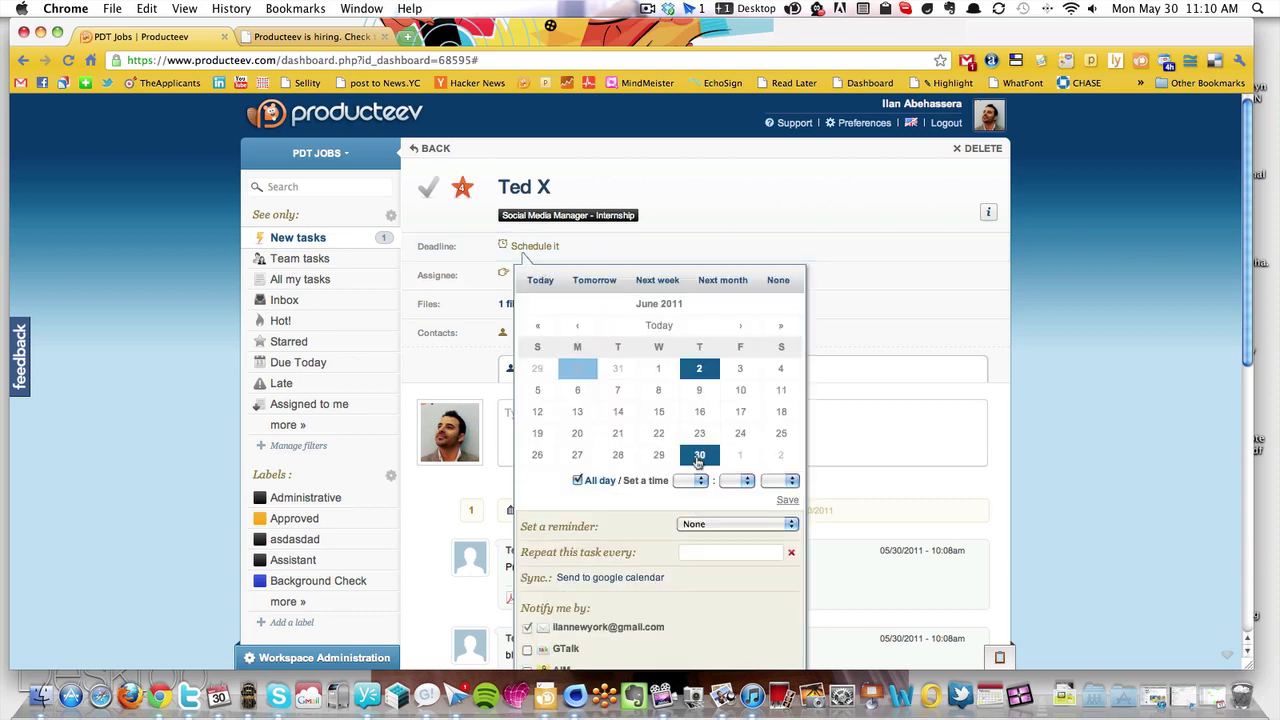
pyautogui.scroll(-3, 697, 455)
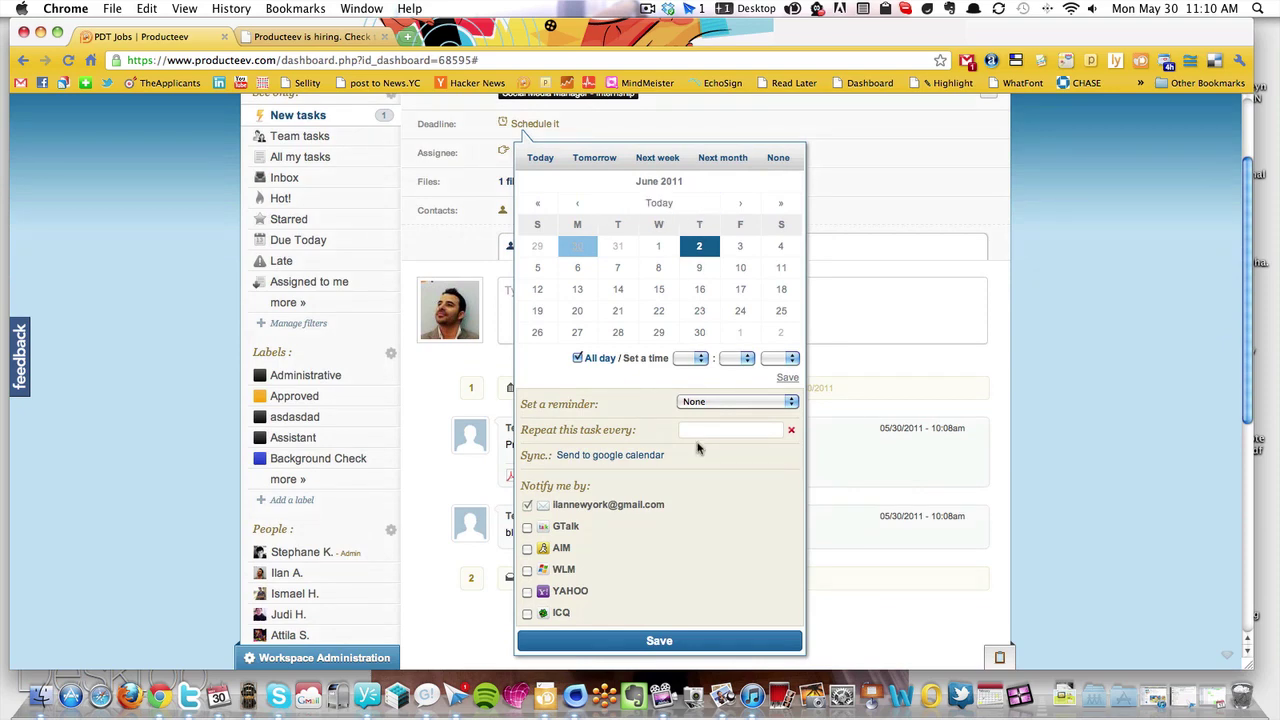
pyautogui.click(788, 381)
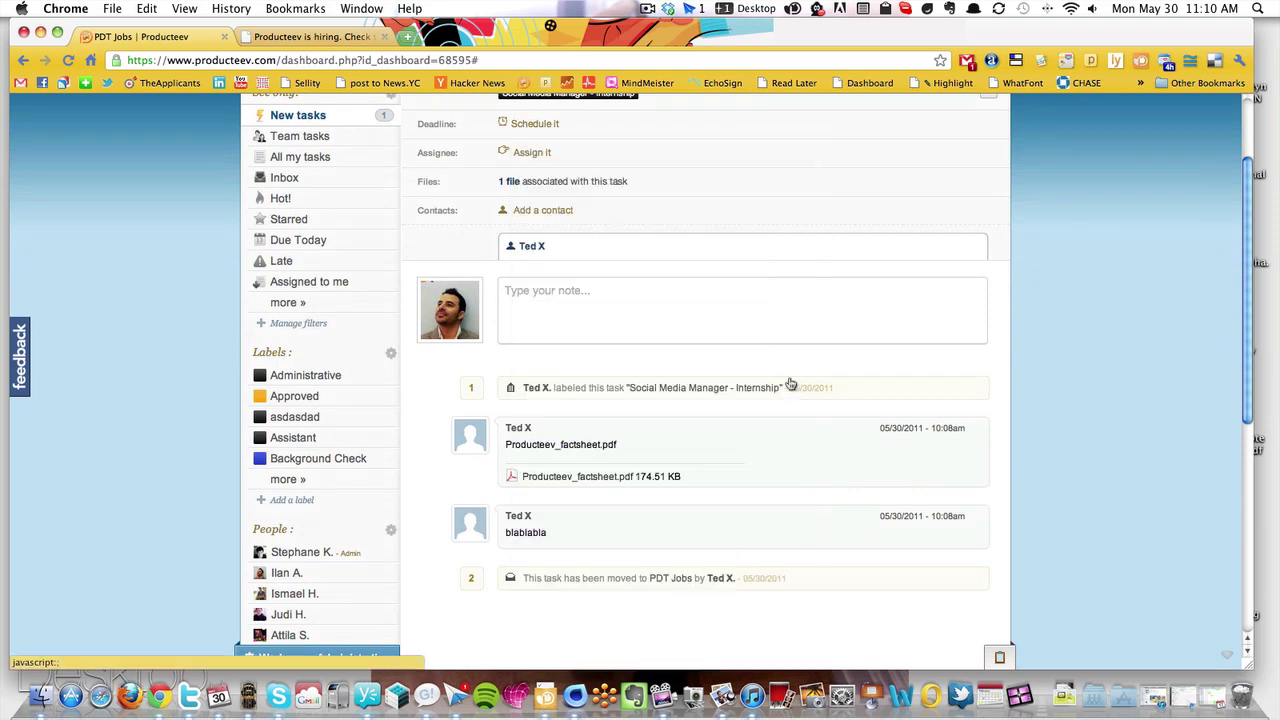
pyautogui.scroll(3, 506, 180)
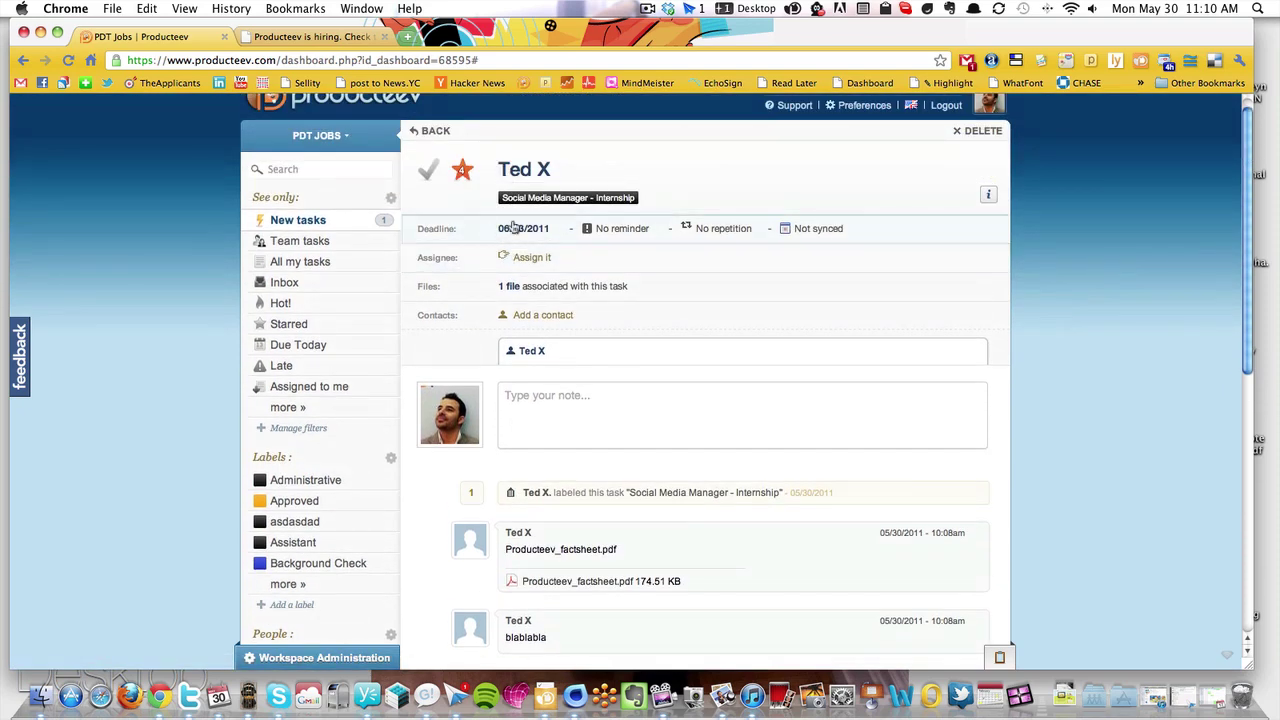
# Assign the task to another team member and open the attached factsheet's preview
pyautogui.click(529, 258)
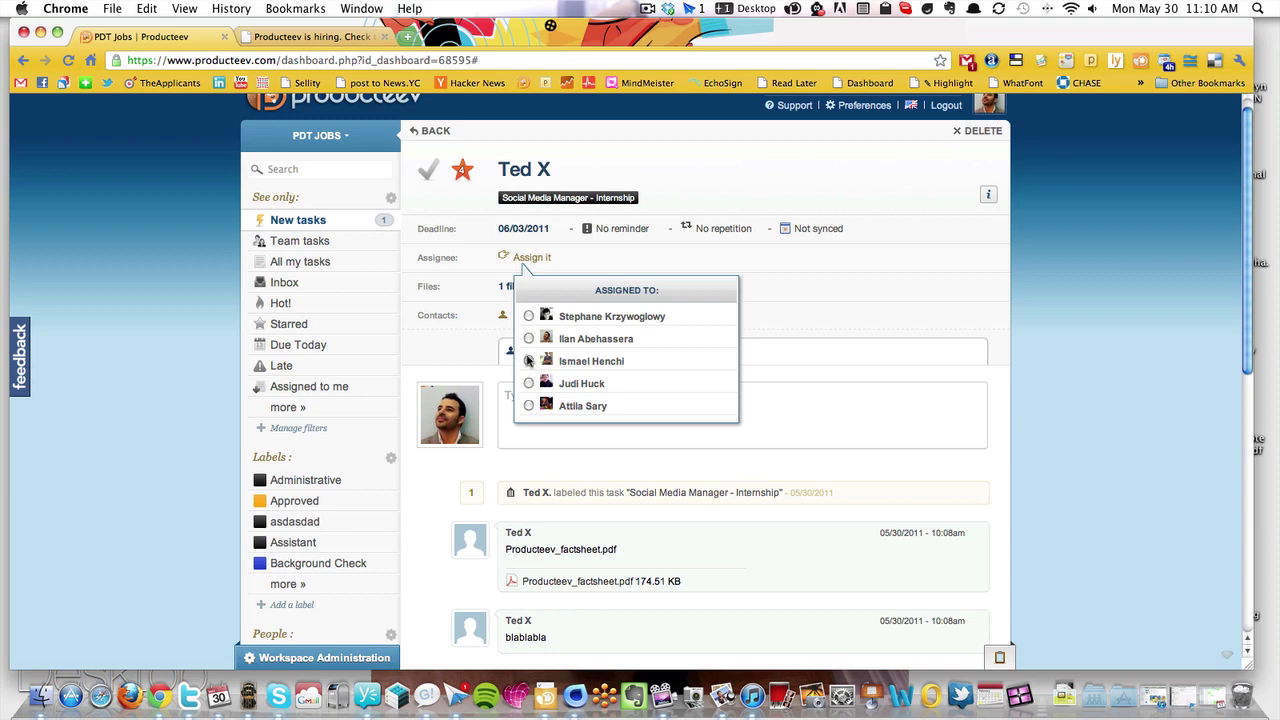
pyautogui.click(529, 406)
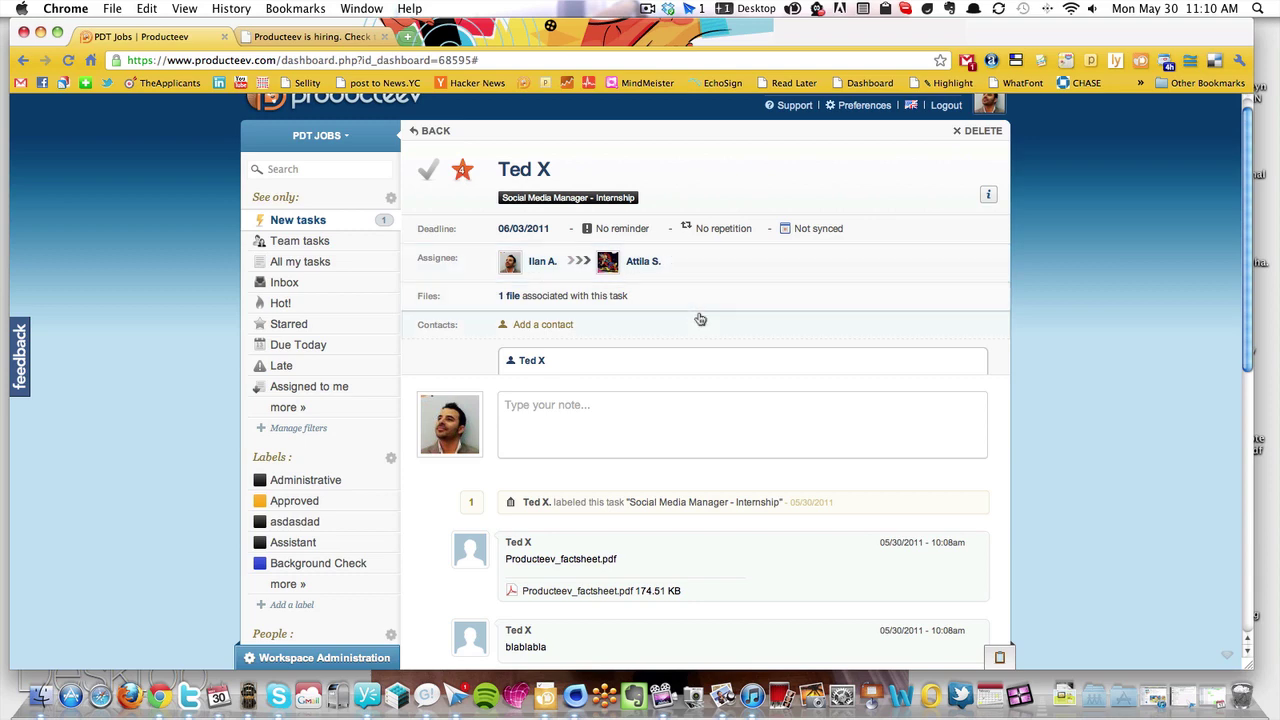
pyautogui.scroll(-2, 1101, 288)
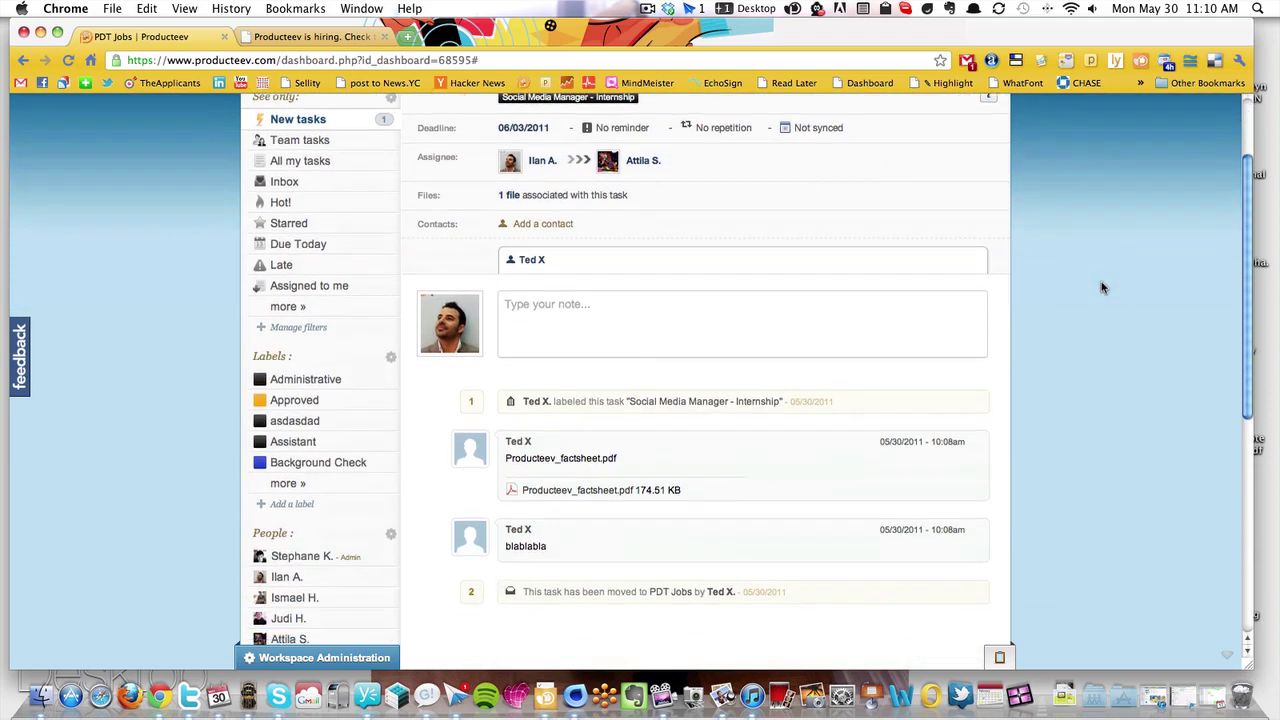
pyautogui.click(510, 192)
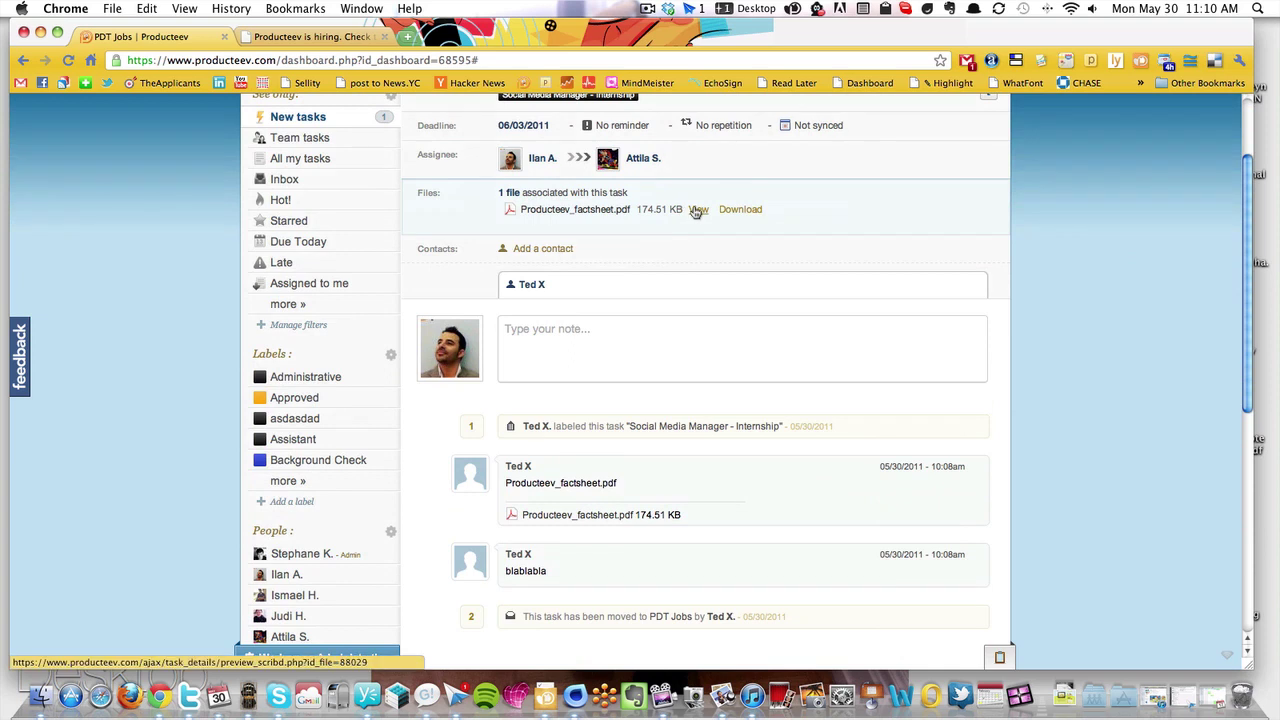
pyautogui.click(697, 210)
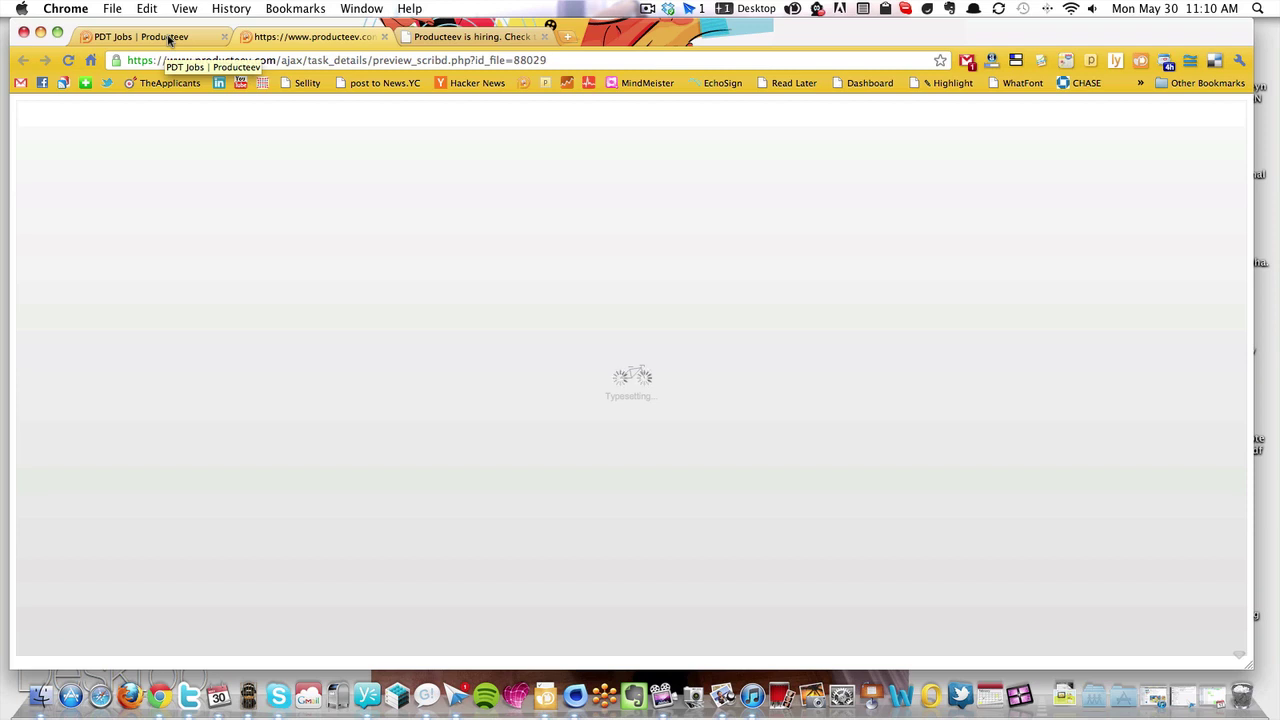
# View the Producteev factsheet preview tab, then go back to the applicant's task
pyautogui.click(169, 38)
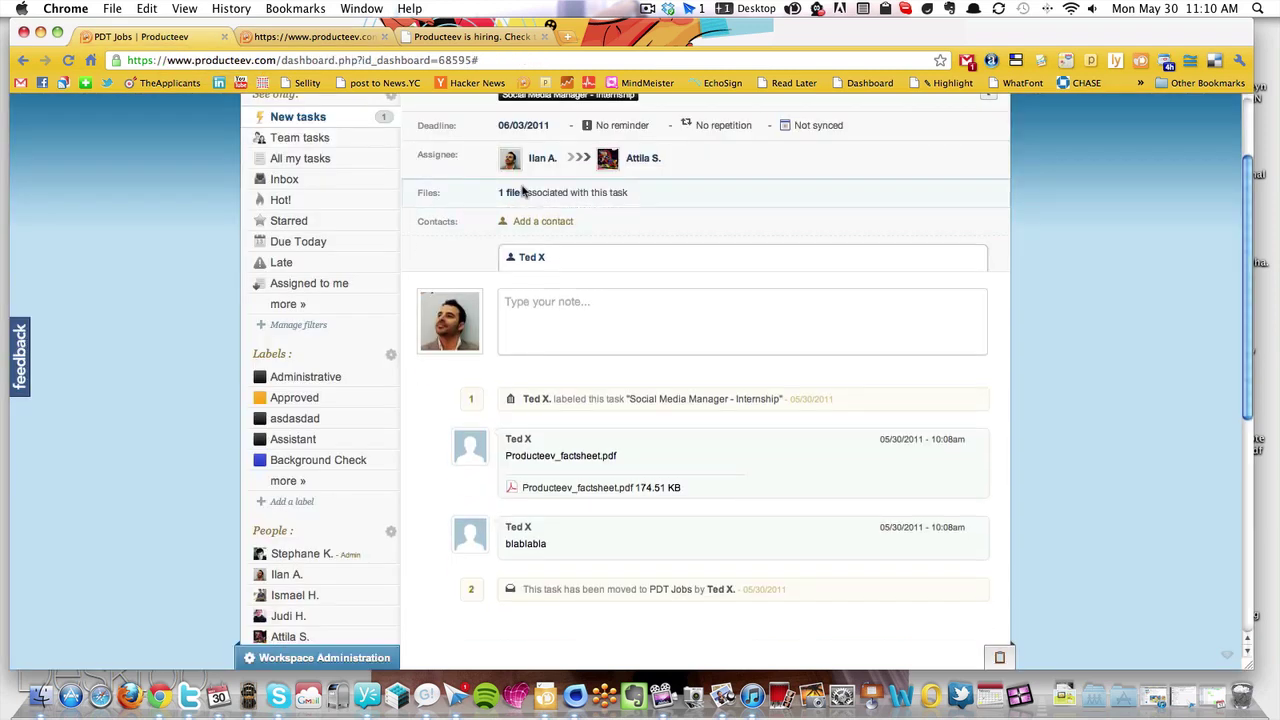
pyautogui.click(606, 196)
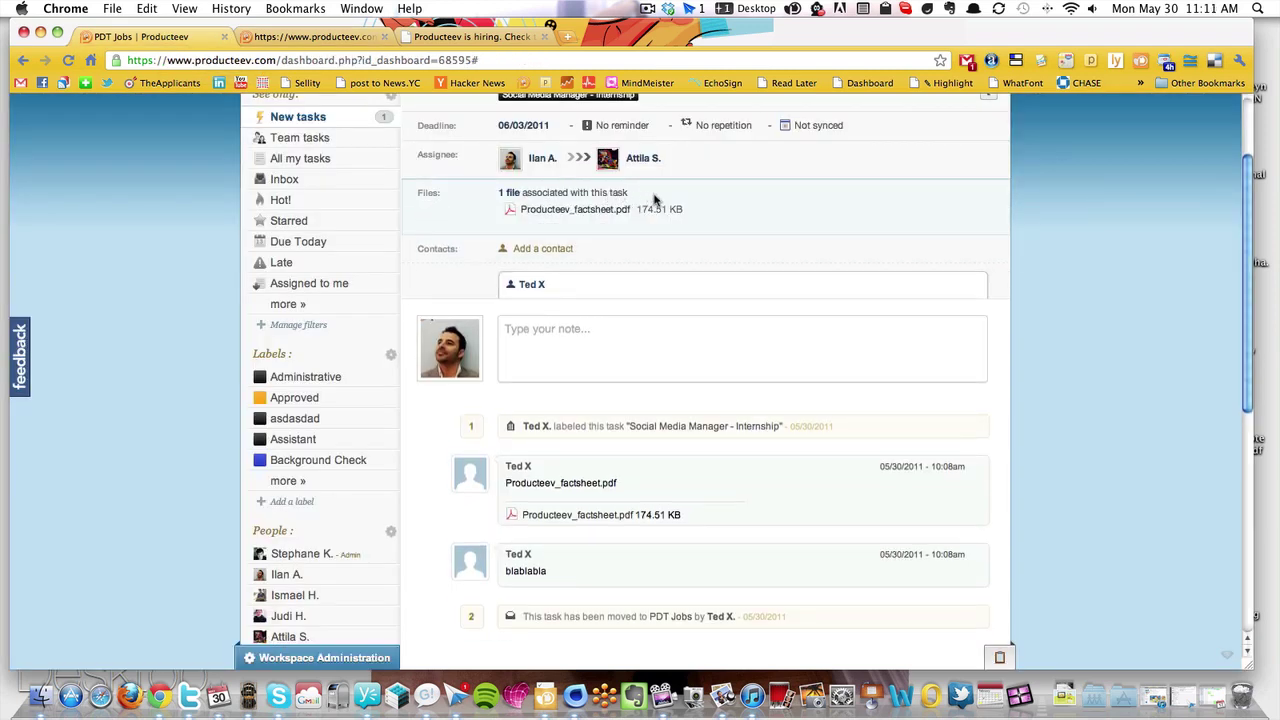
pyautogui.click(318, 38)
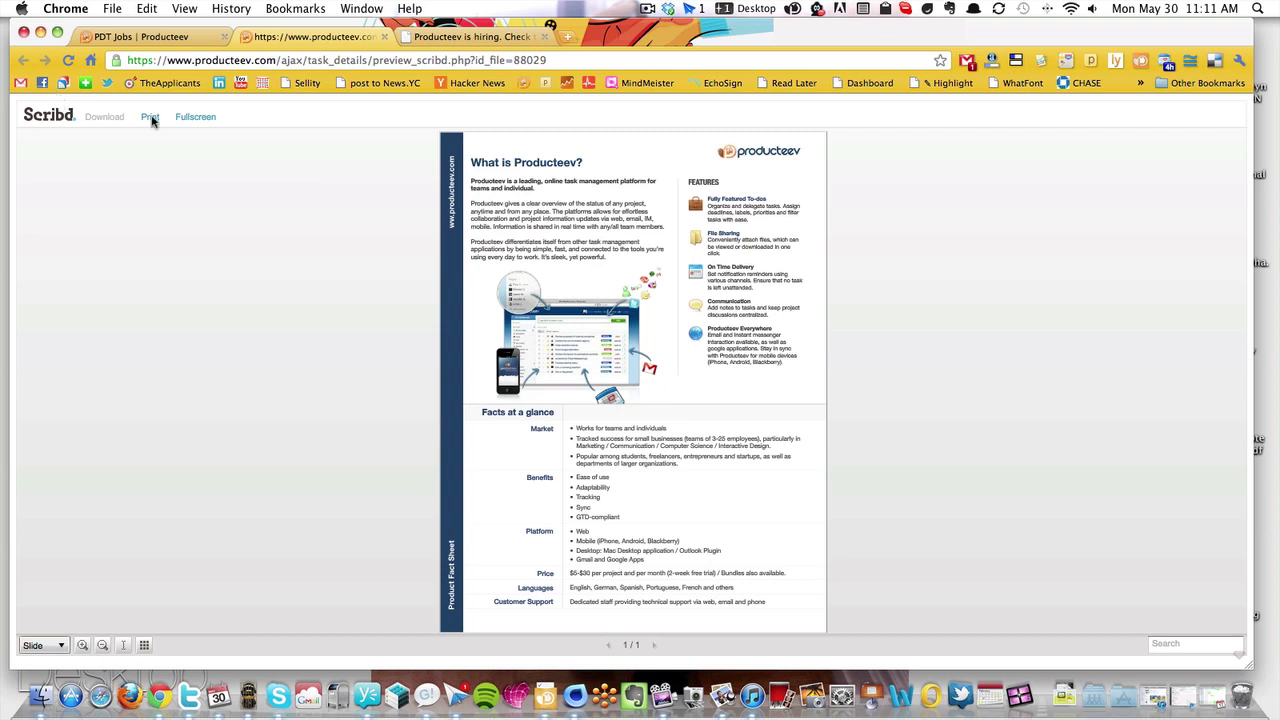
pyautogui.click(155, 36)
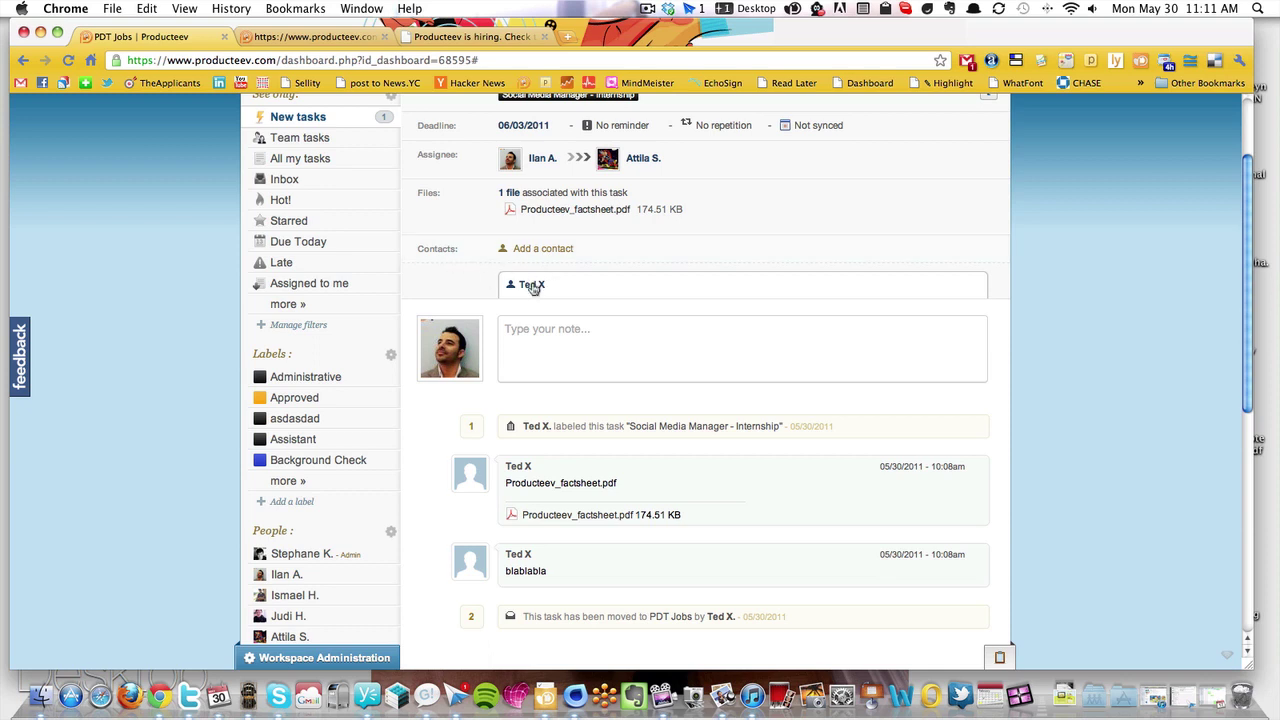
# Expand the candidate's contact card and close the Send a Message dialog unsent
pyautogui.click(532, 285)
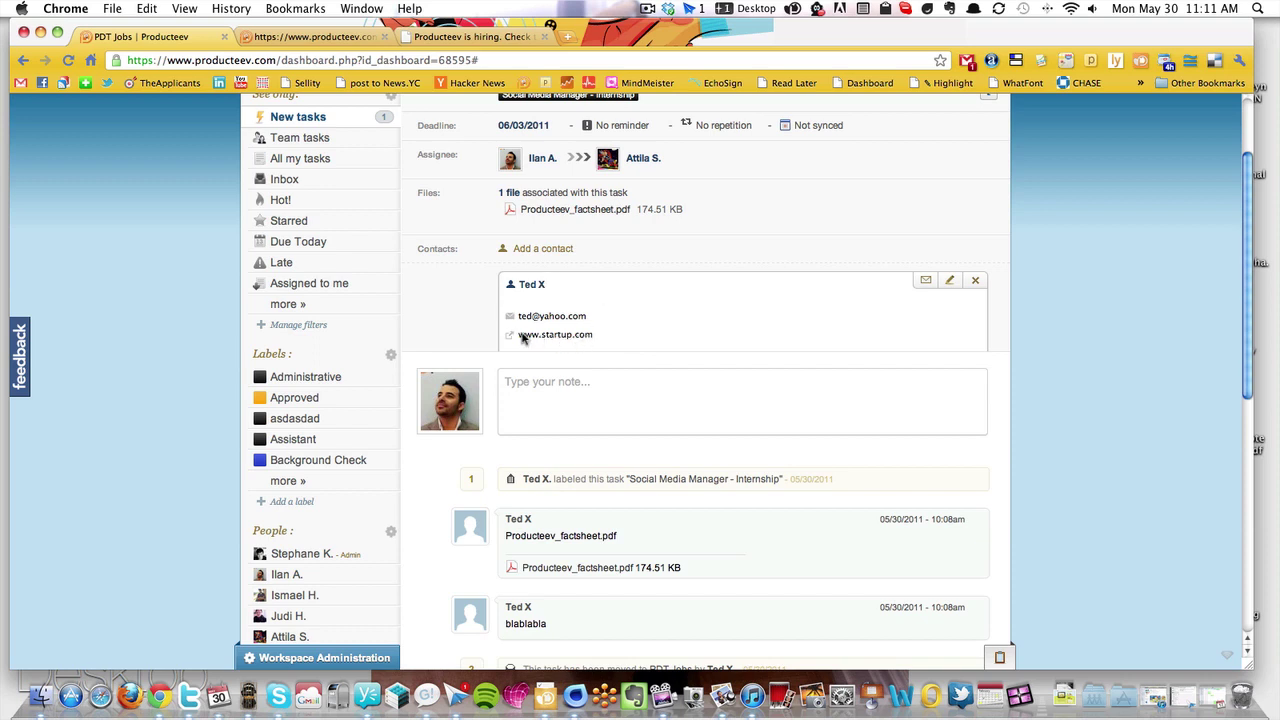
pyautogui.click(926, 282)
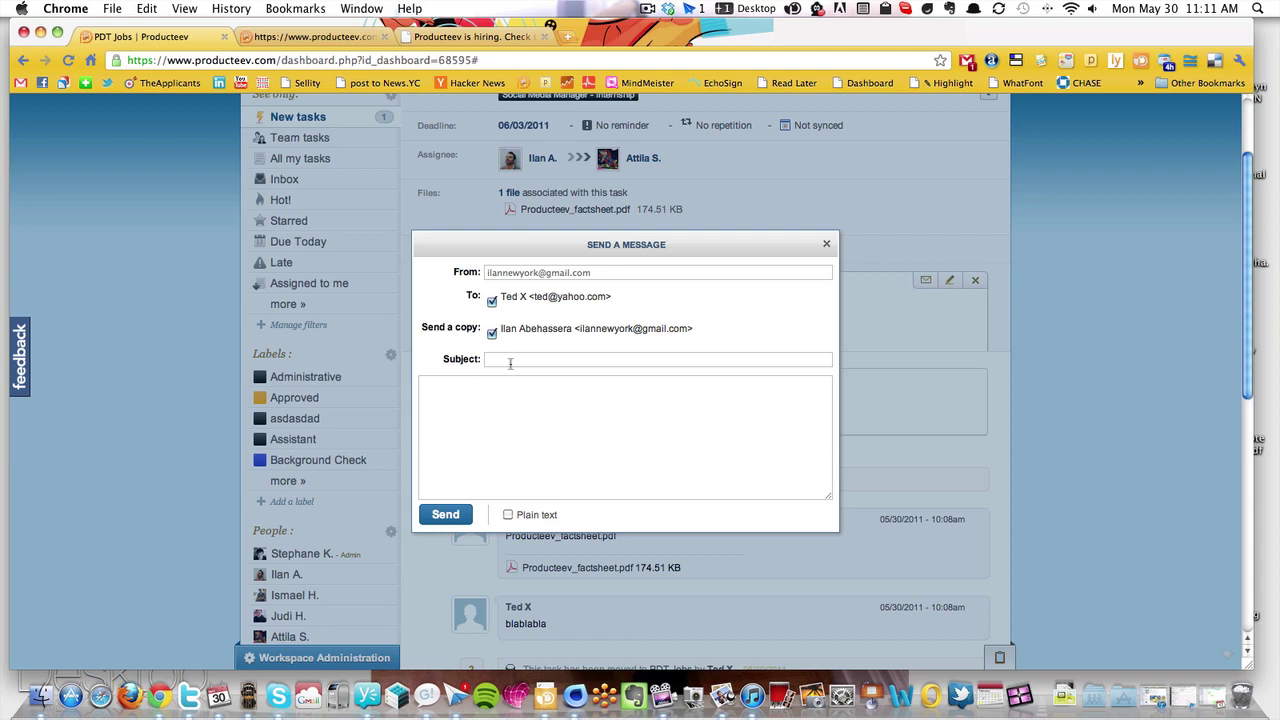
pyautogui.click(827, 247)
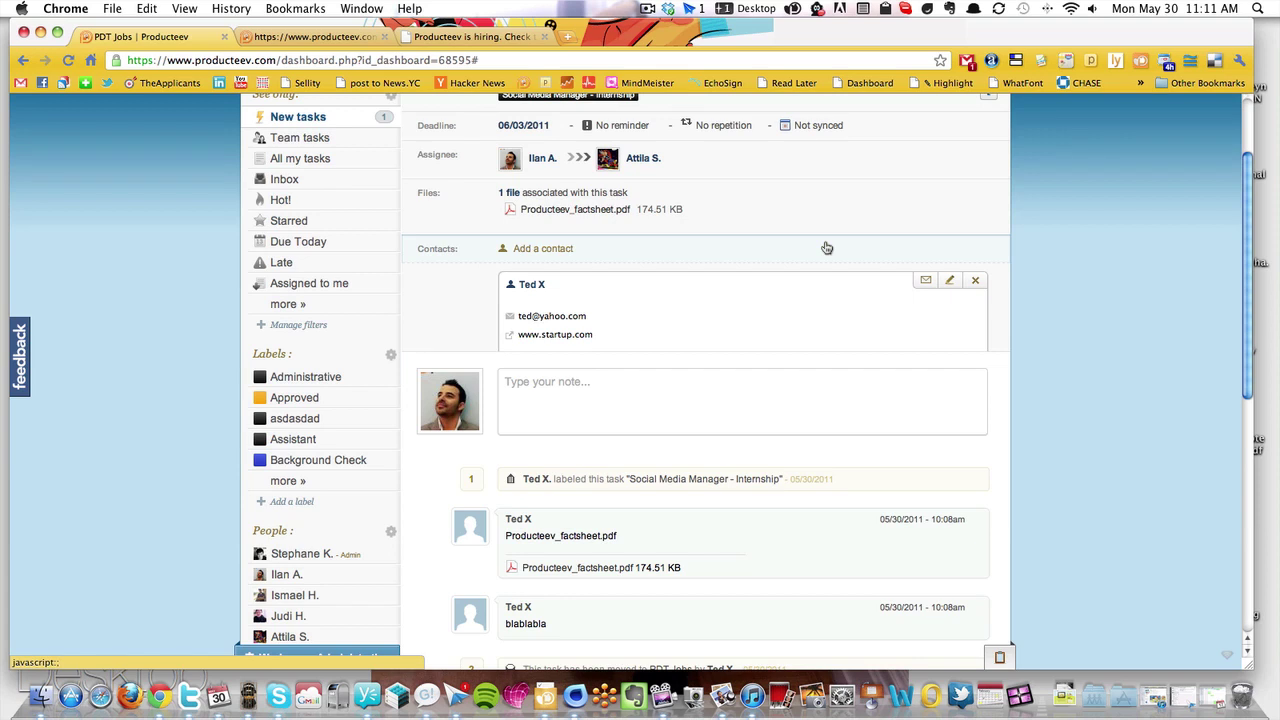
pyautogui.scroll(-2, 477, 252)
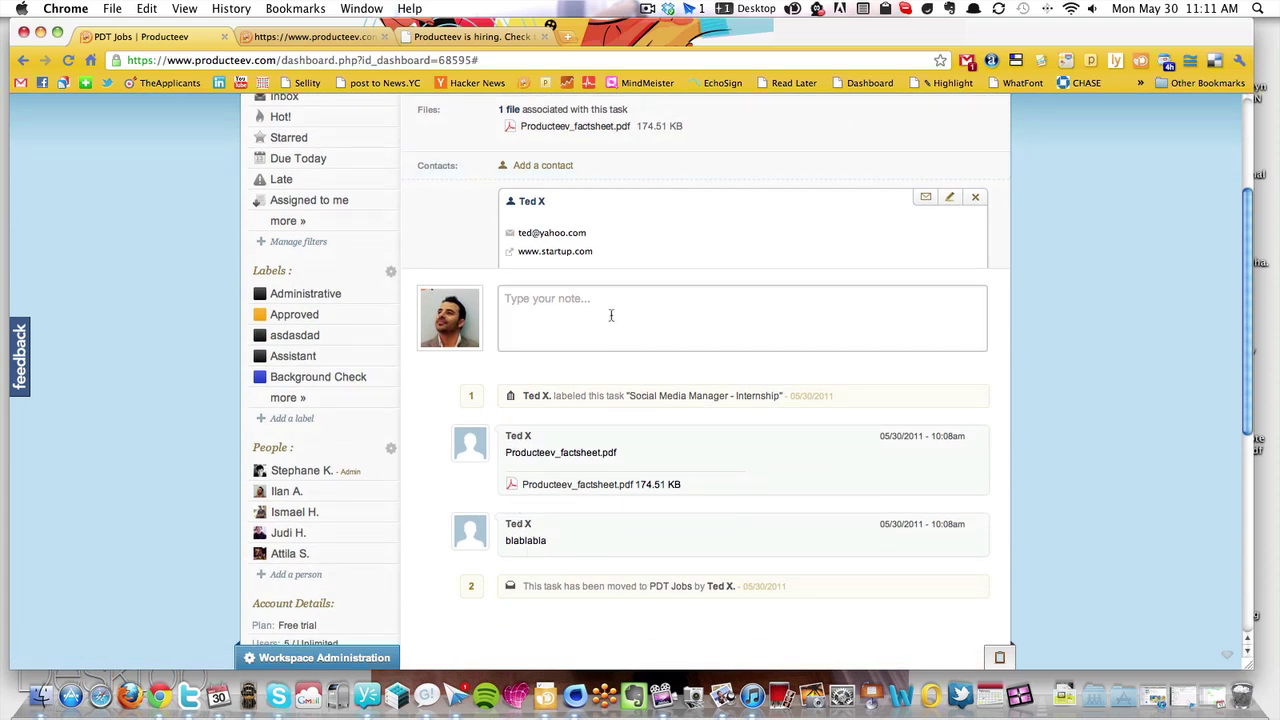
# Post a note saying you like the candidate, then scroll back to the task's top
pyautogui.scroll(-2, 605, 435)
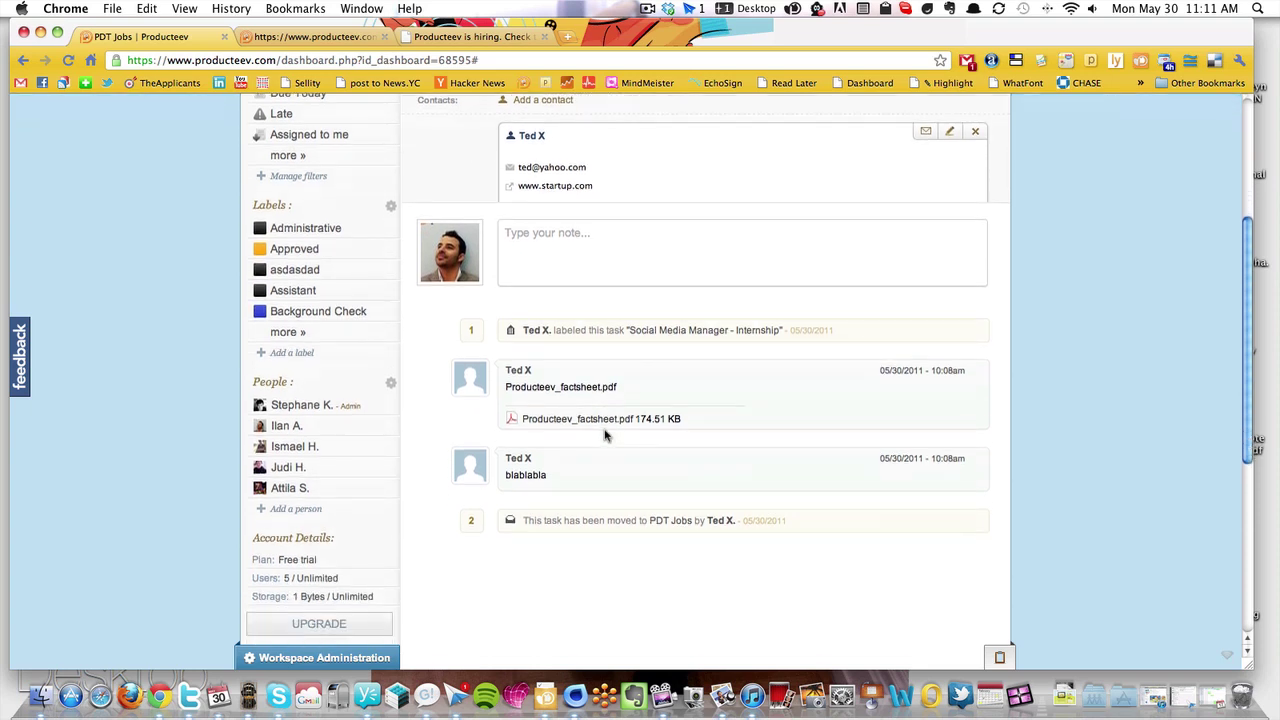
pyautogui.click(593, 271)
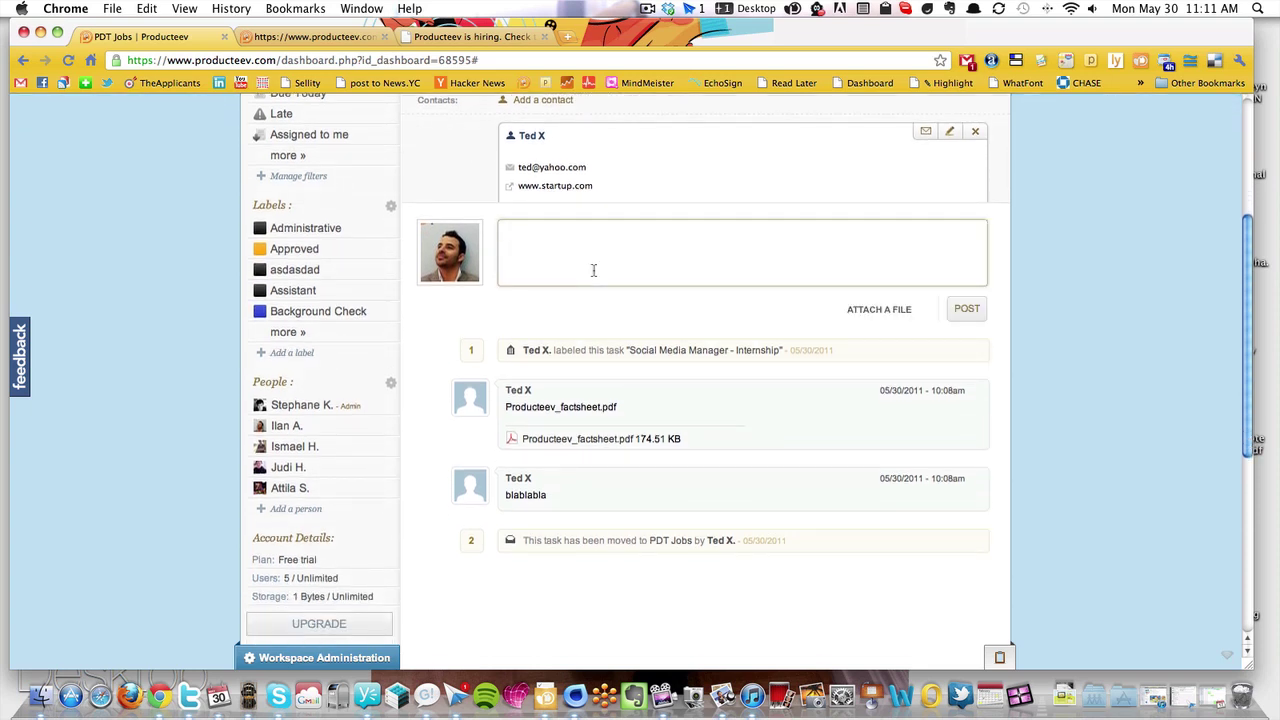
pyautogui.write('I like Ted')
pyautogui.click(969, 318)
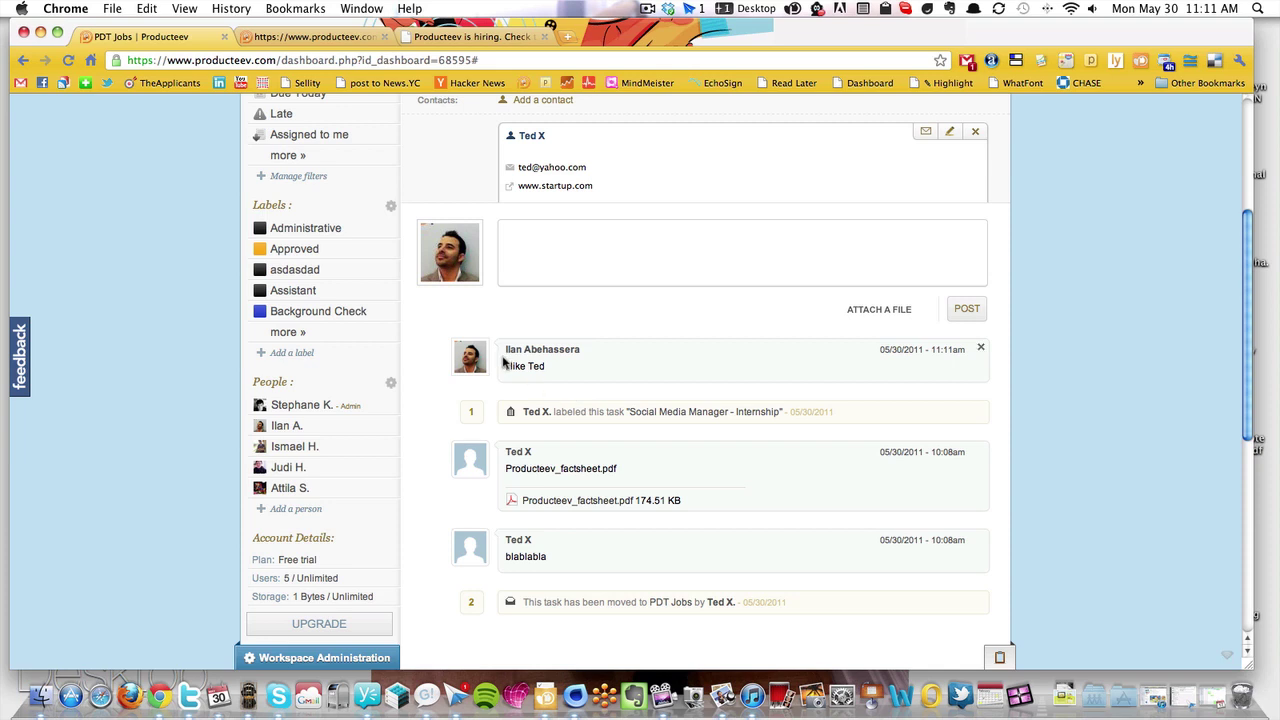
pyautogui.scroll(-3, 557, 224)
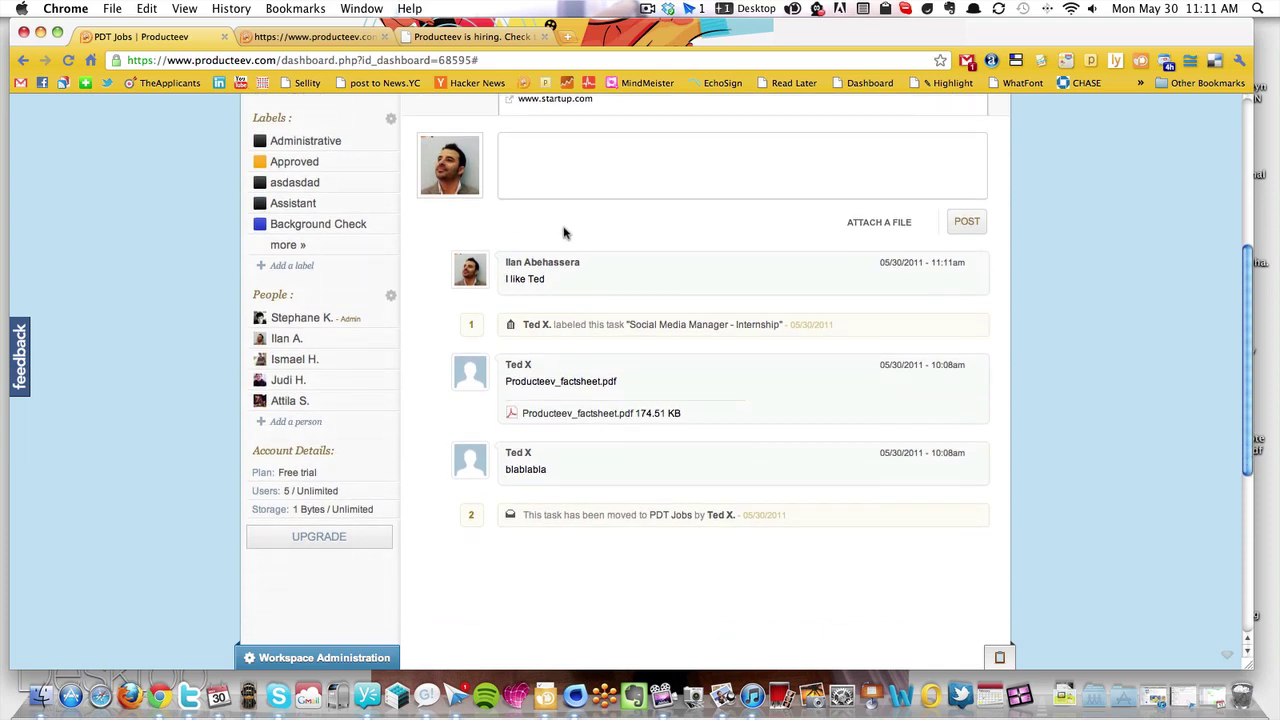
pyautogui.scroll(2, 555, 253)
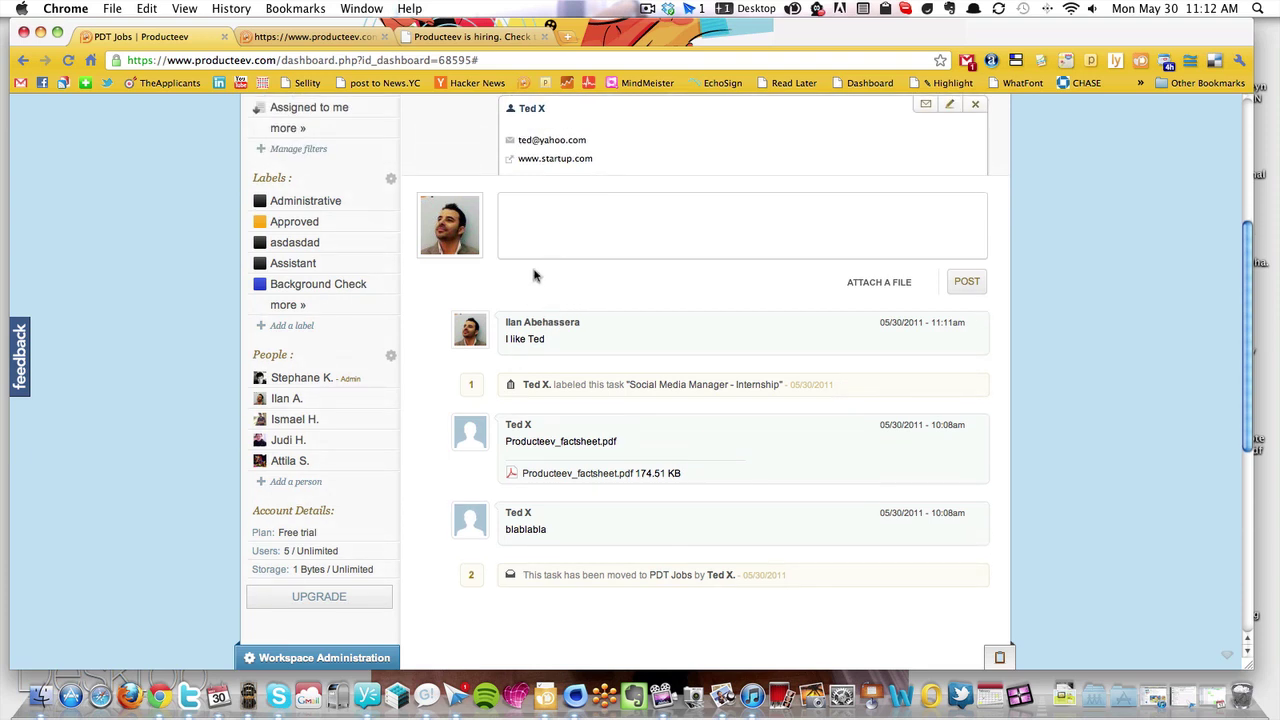
pyautogui.scroll(-4, 534, 275)
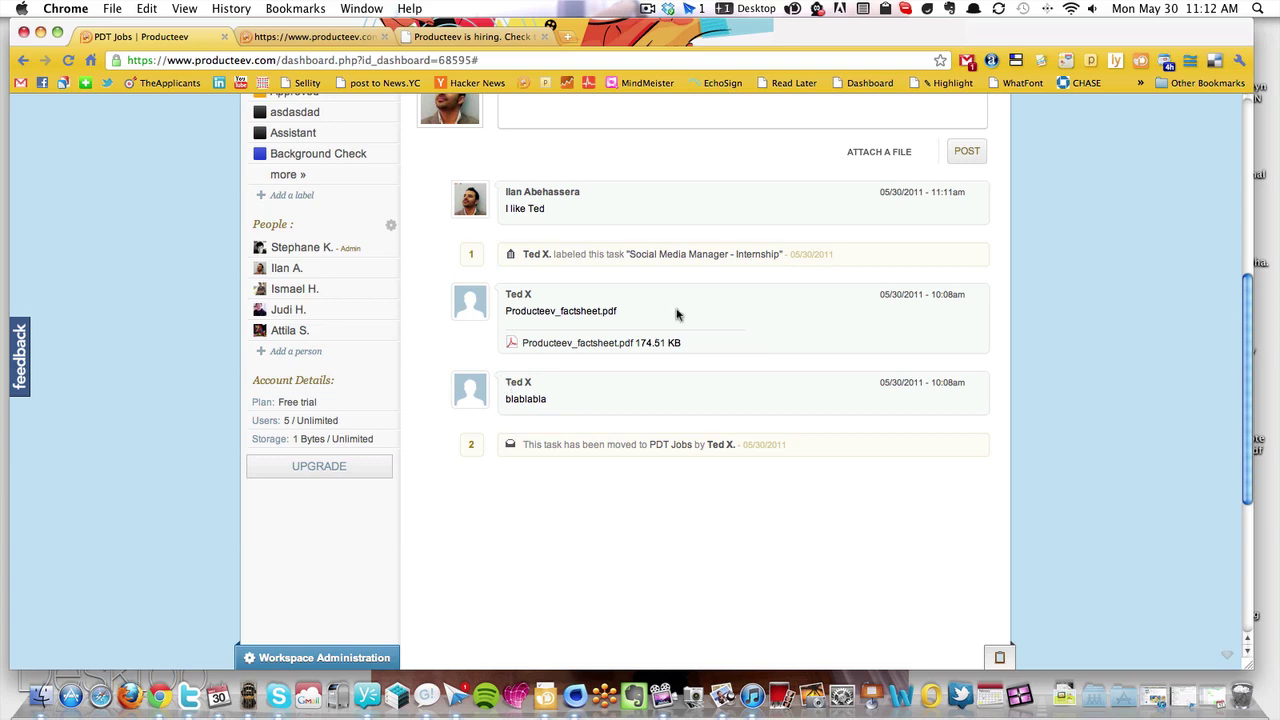
pyautogui.scroll(10, 676, 314)
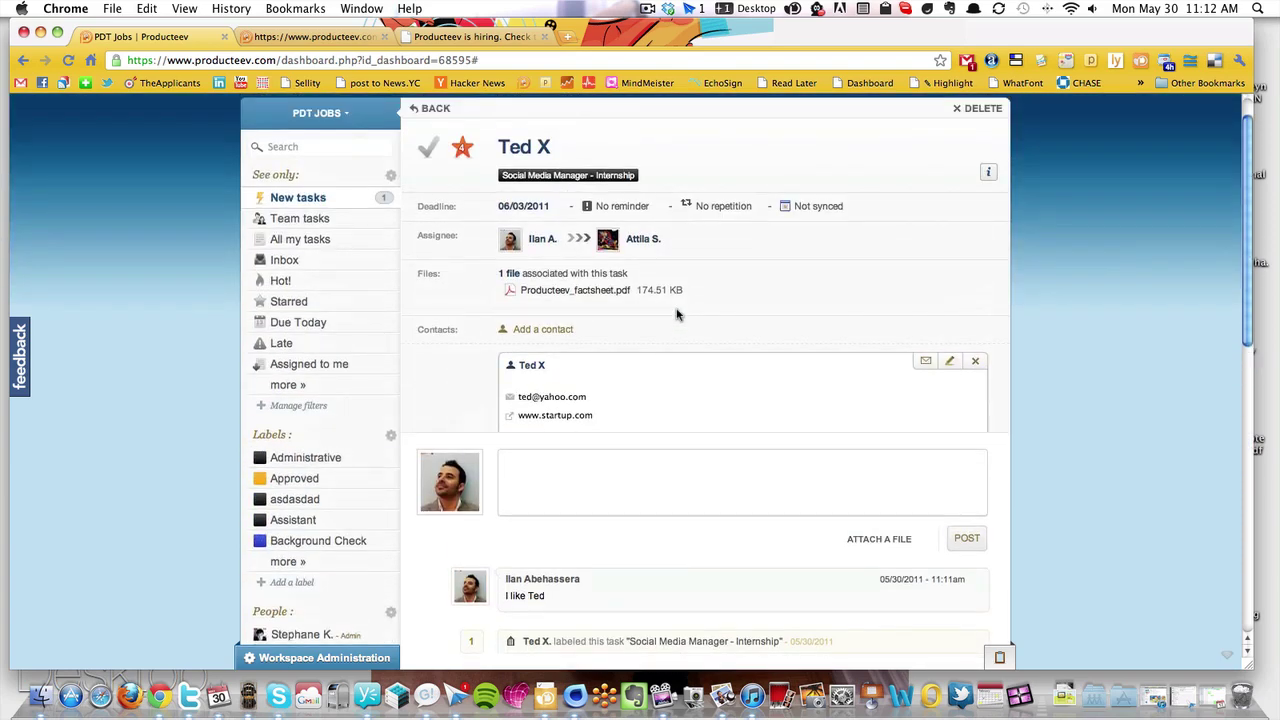
pyautogui.scroll(-4, 610, 287)
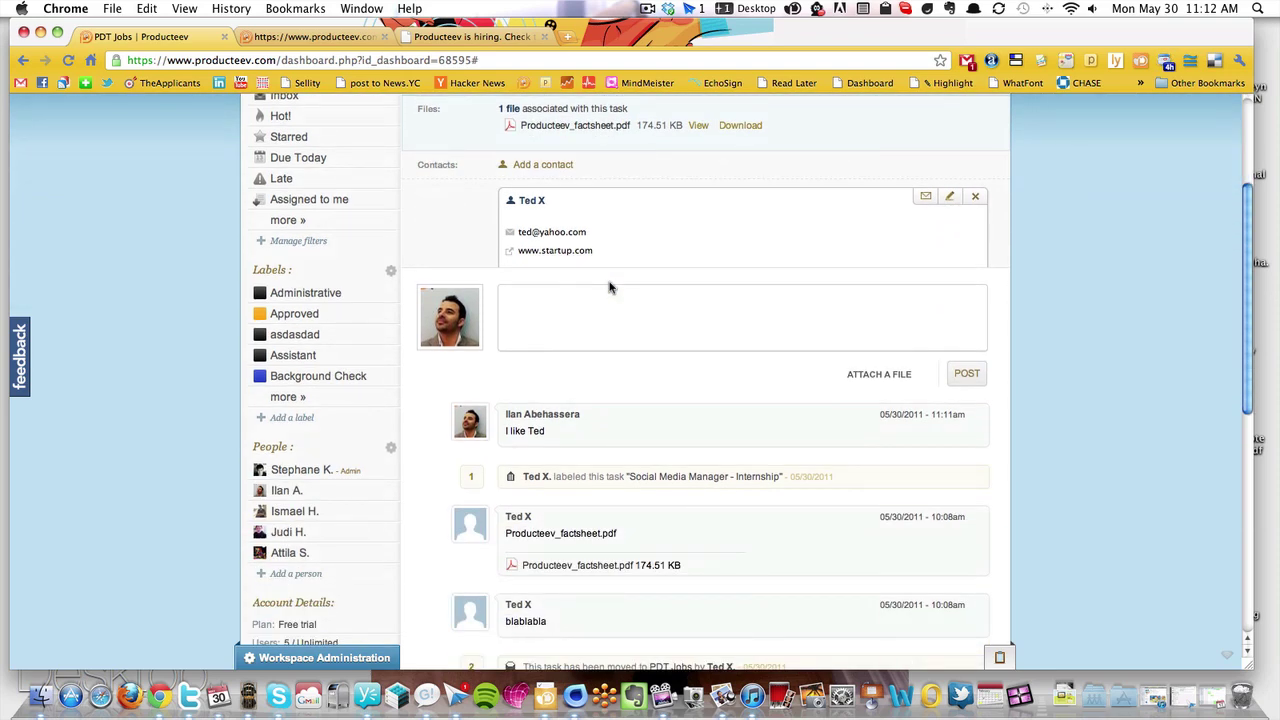
pyautogui.scroll(5, 610, 287)
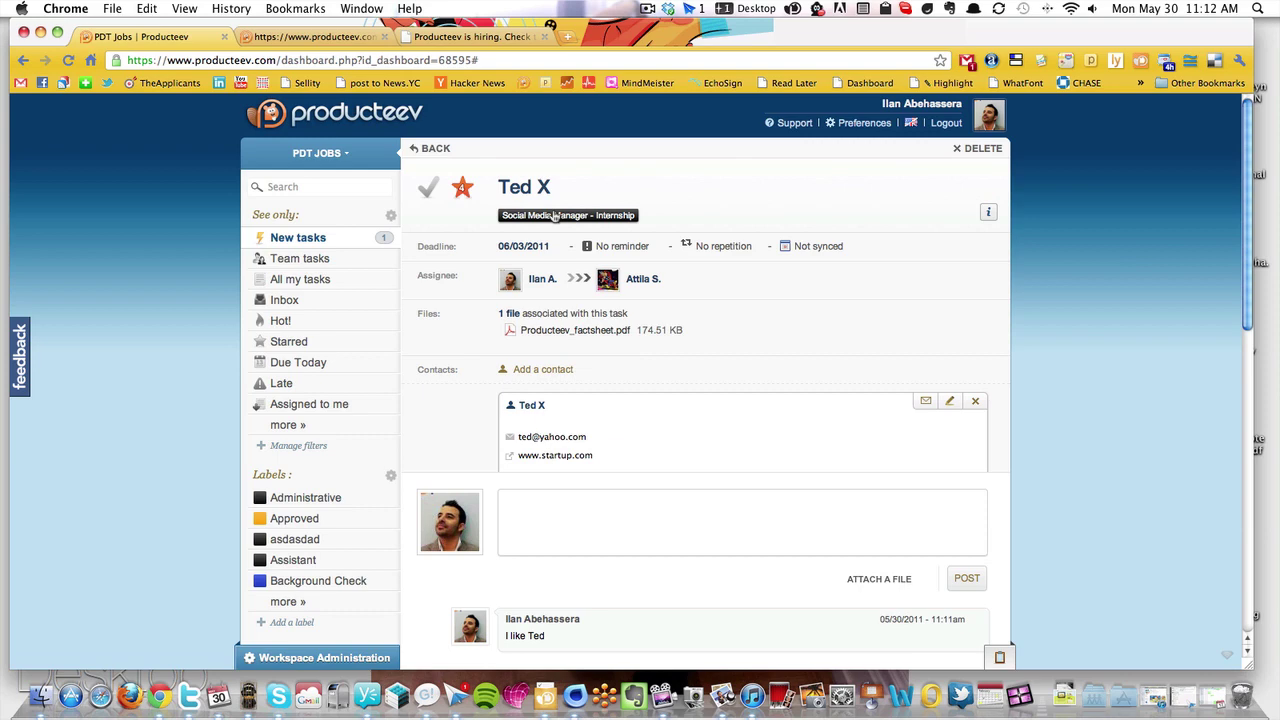
# Tick the Approved label for the applicant's task and save
pyautogui.click(555, 216)
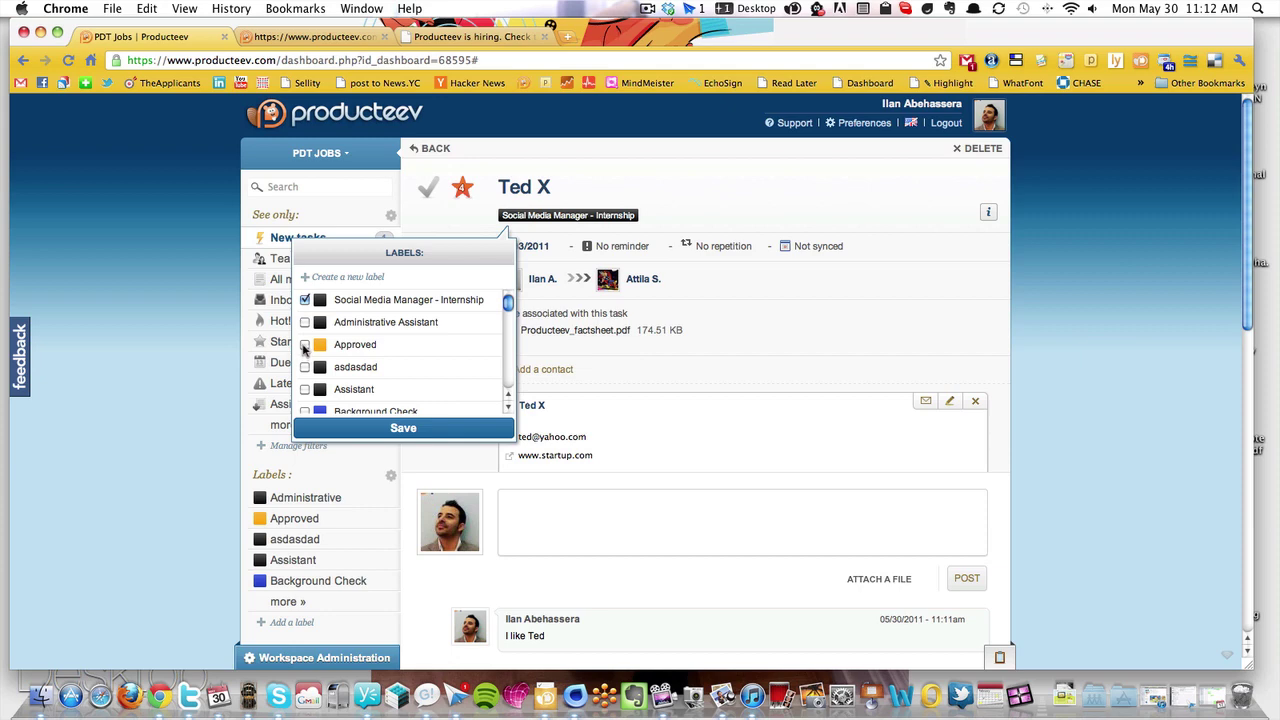
pyautogui.click(305, 345)
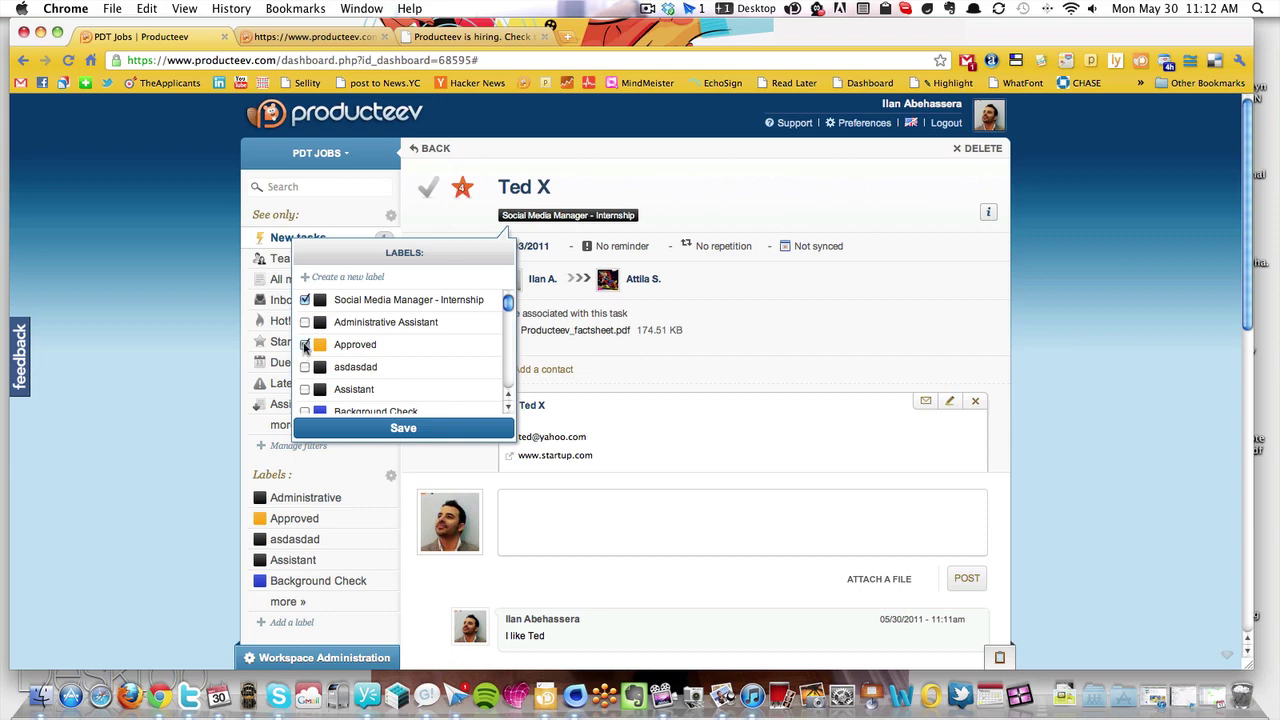
pyautogui.click(386, 428)
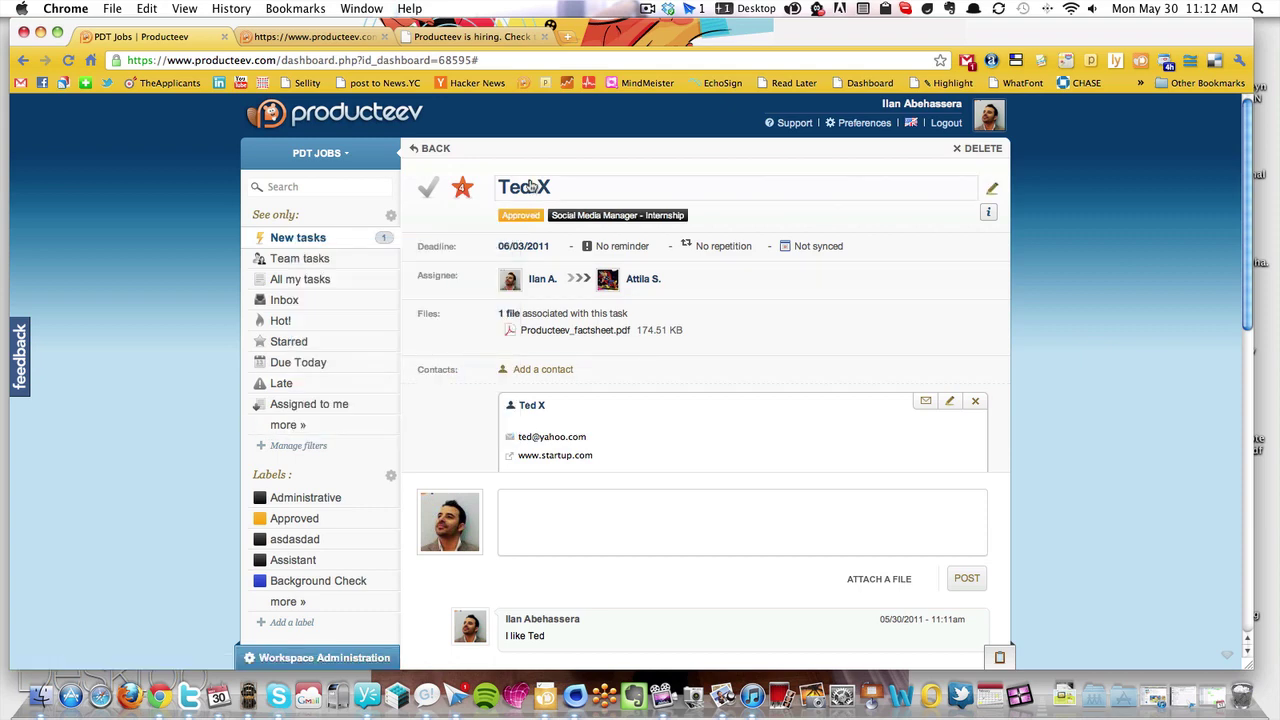
pyautogui.scroll(-3, 334, 460)
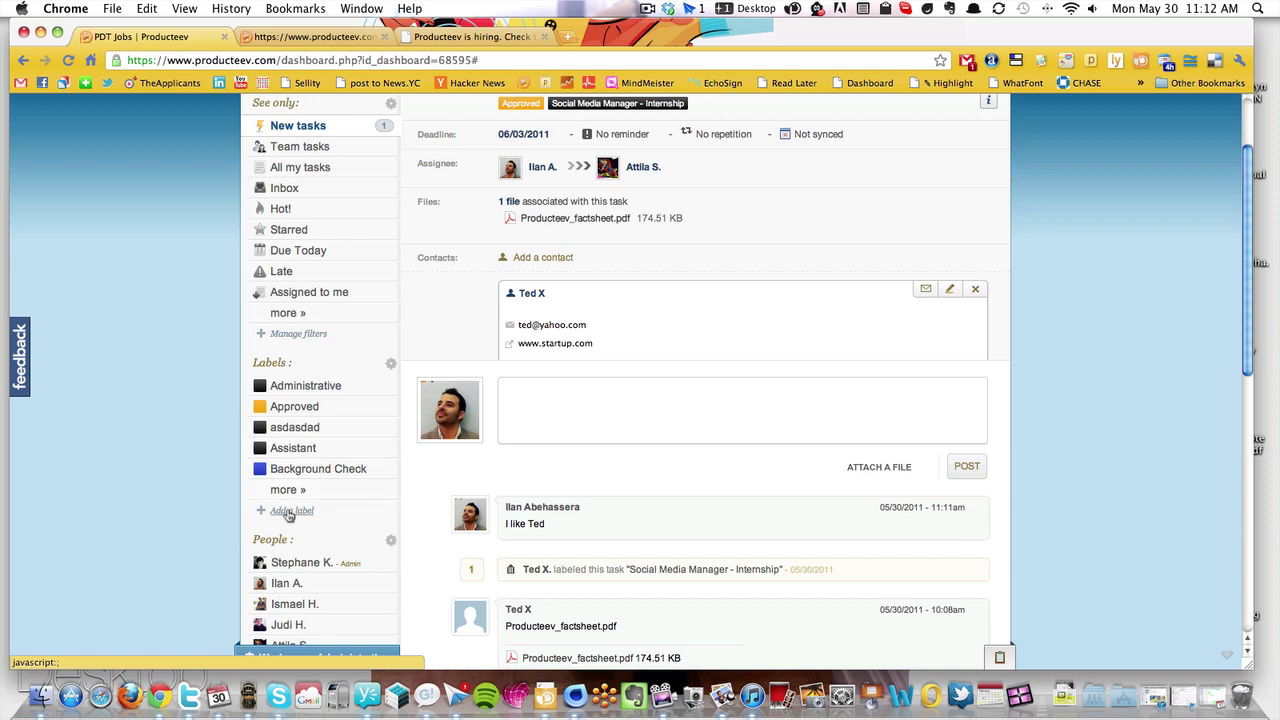
# Show the Approved label view and dismiss its list e-mail dialog unsent
pyautogui.click(290, 410)
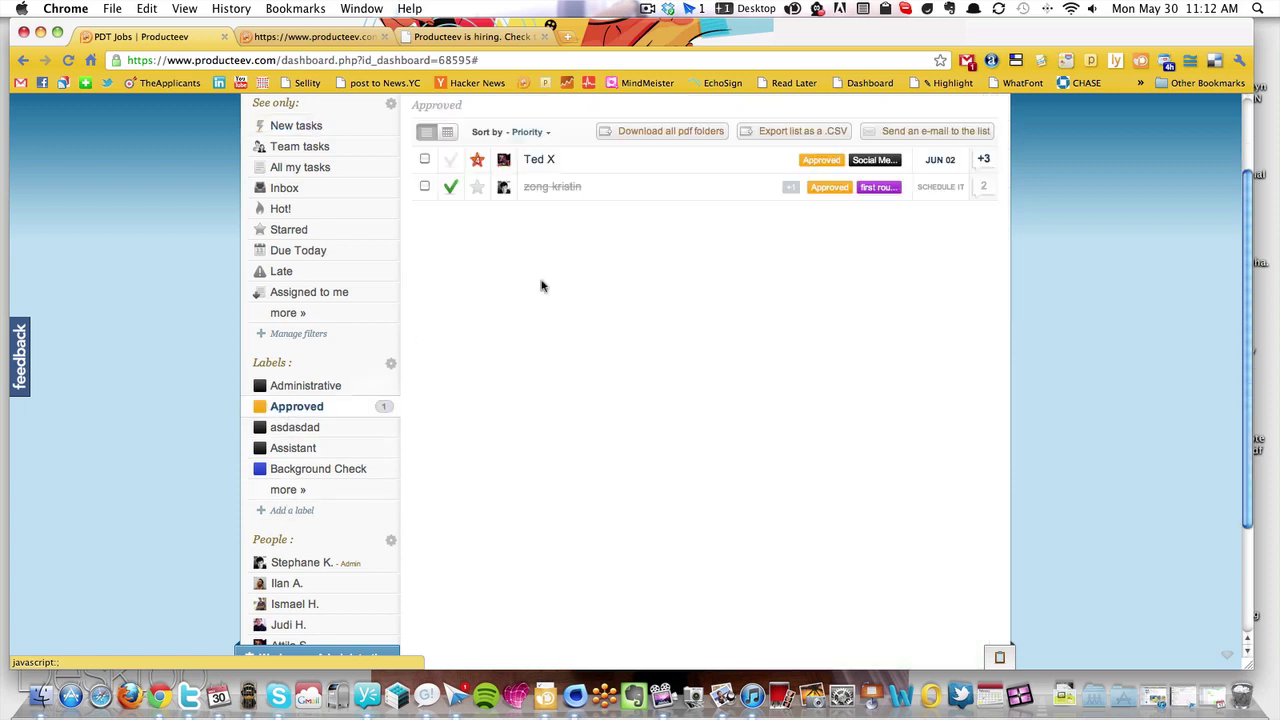
pyautogui.scroll(3, 697, 241)
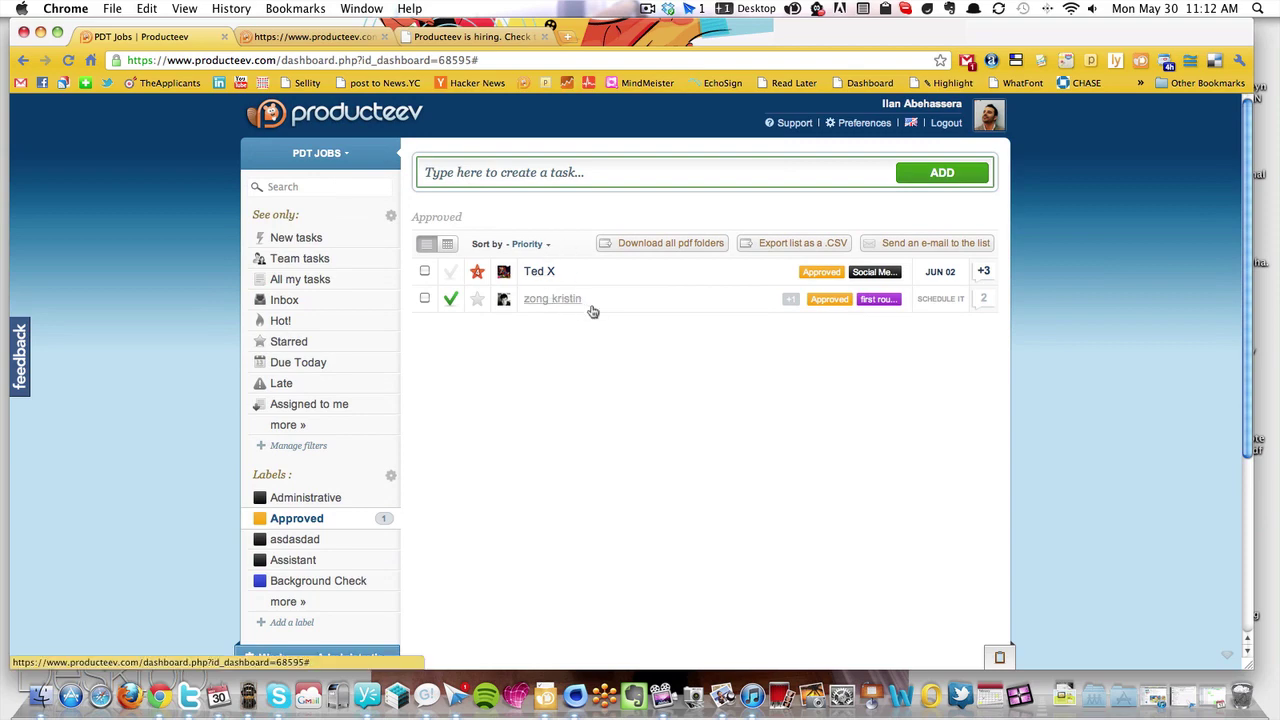
pyautogui.click(953, 245)
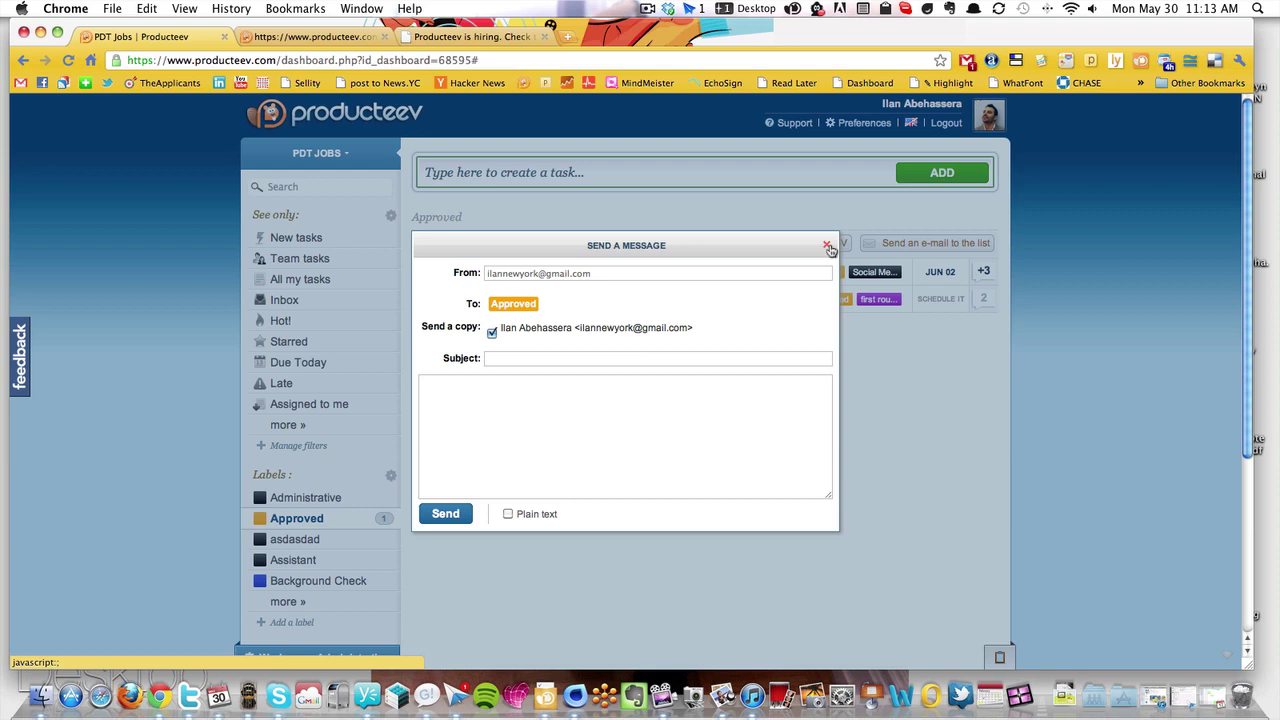
pyautogui.click(828, 247)
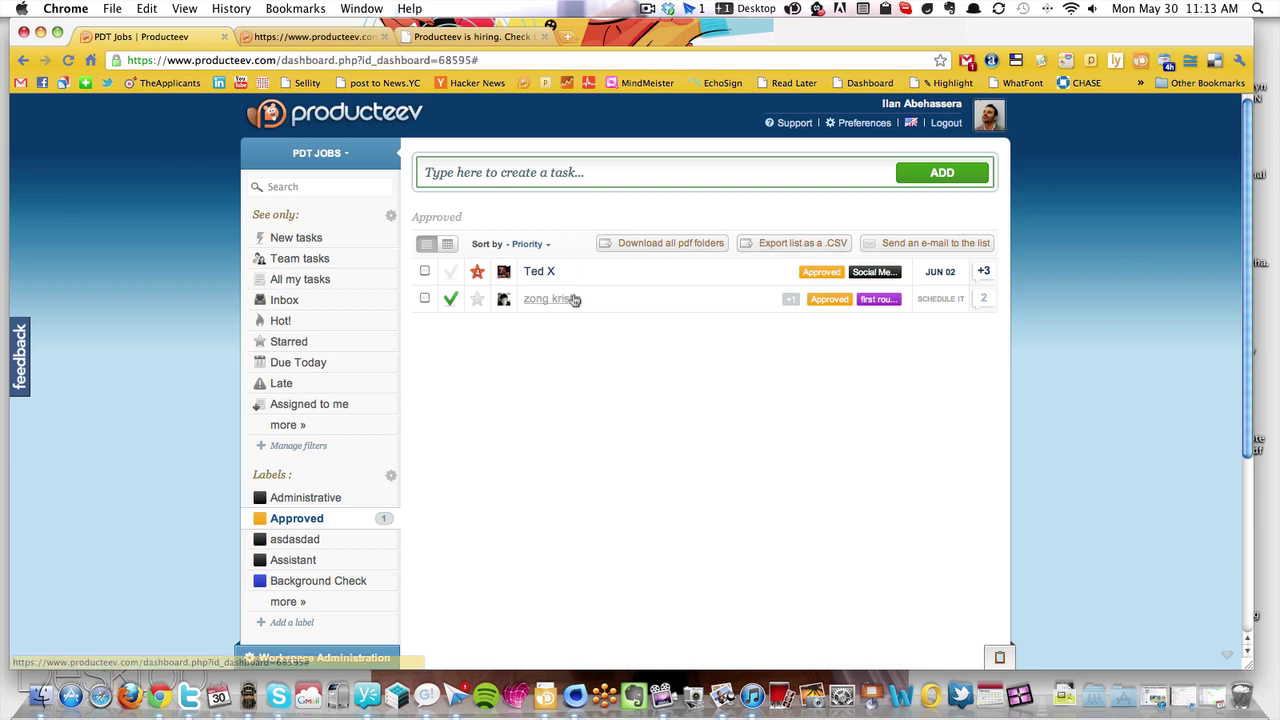
pyautogui.scroll(-5, 202, 357)
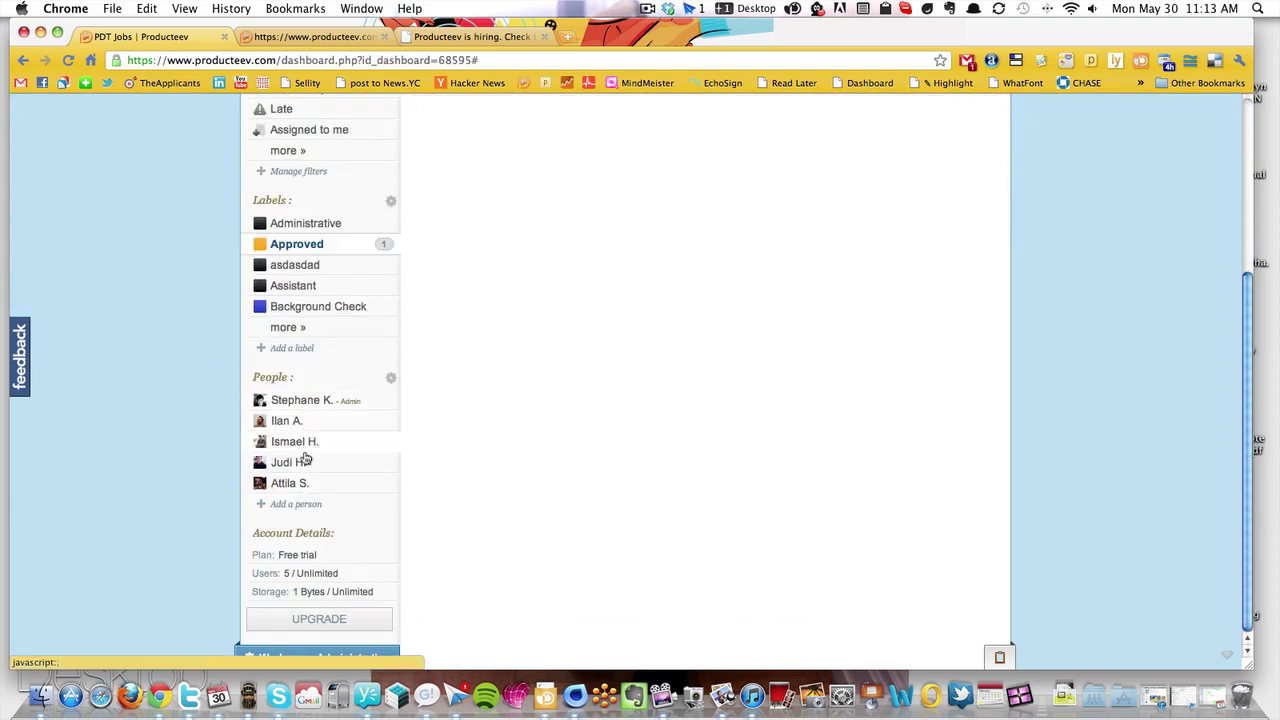
# Open a team member's task view from the People sidebar to list their five tasks
pyautogui.click(298, 484)
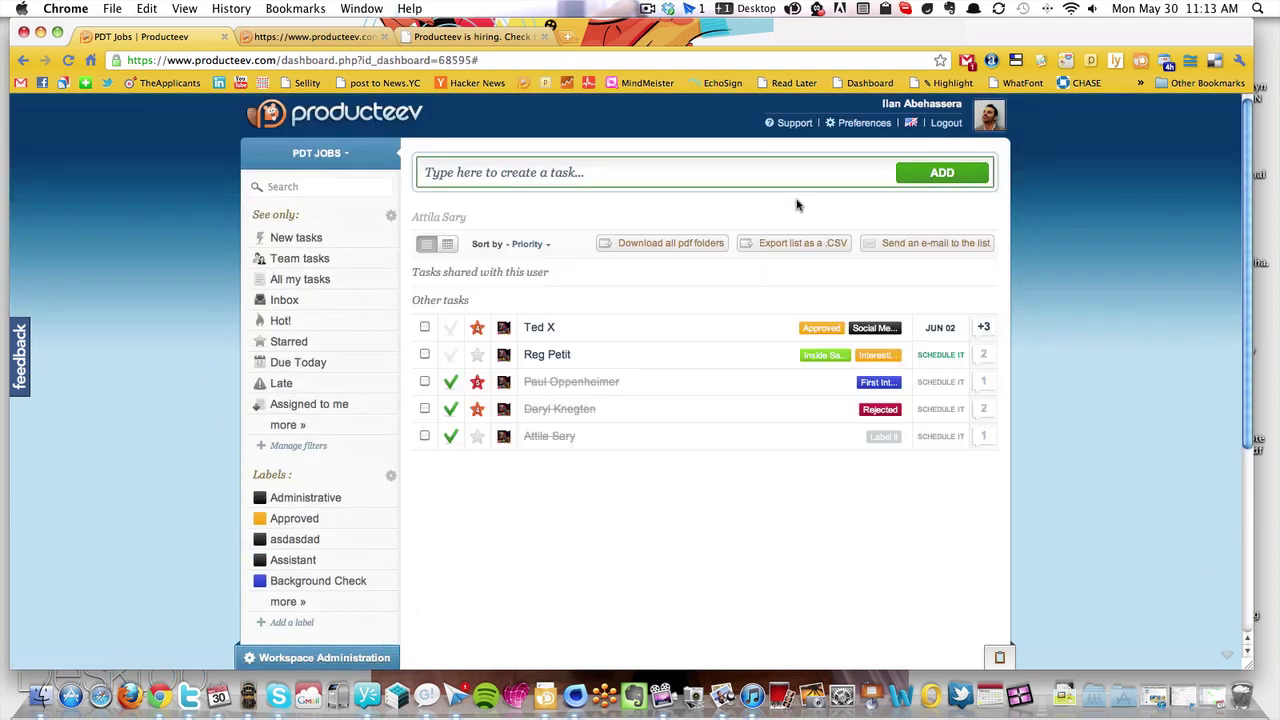
pyautogui.scroll(-3, 483, 273)
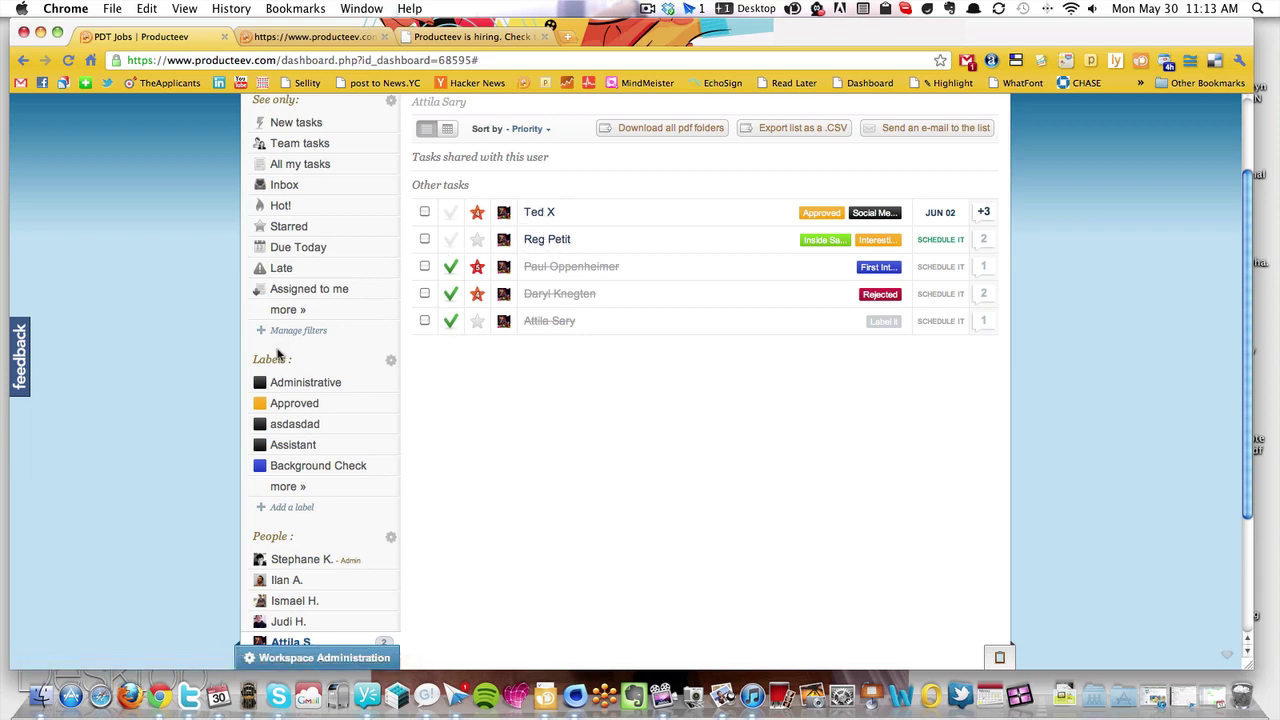
pyautogui.scroll(-3, 200, 355)
pyautogui.scroll(6, 200, 355)
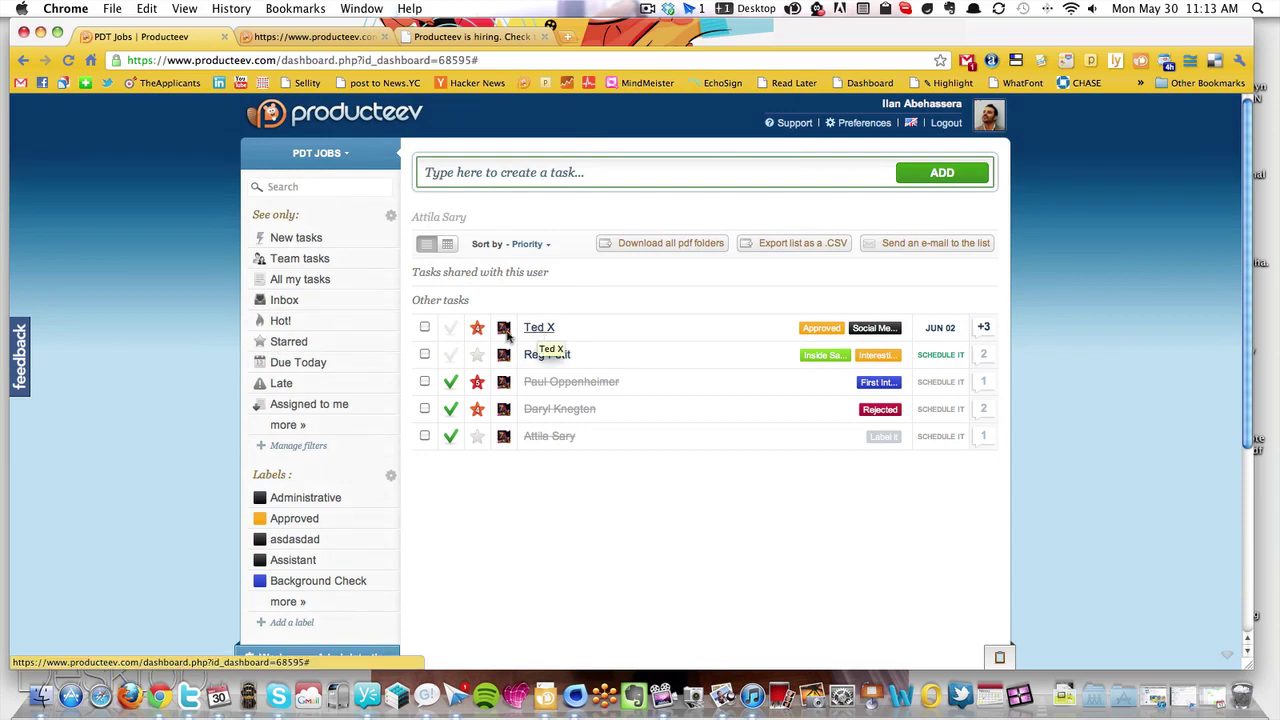
pyautogui.scroll(-7, 136, 257)
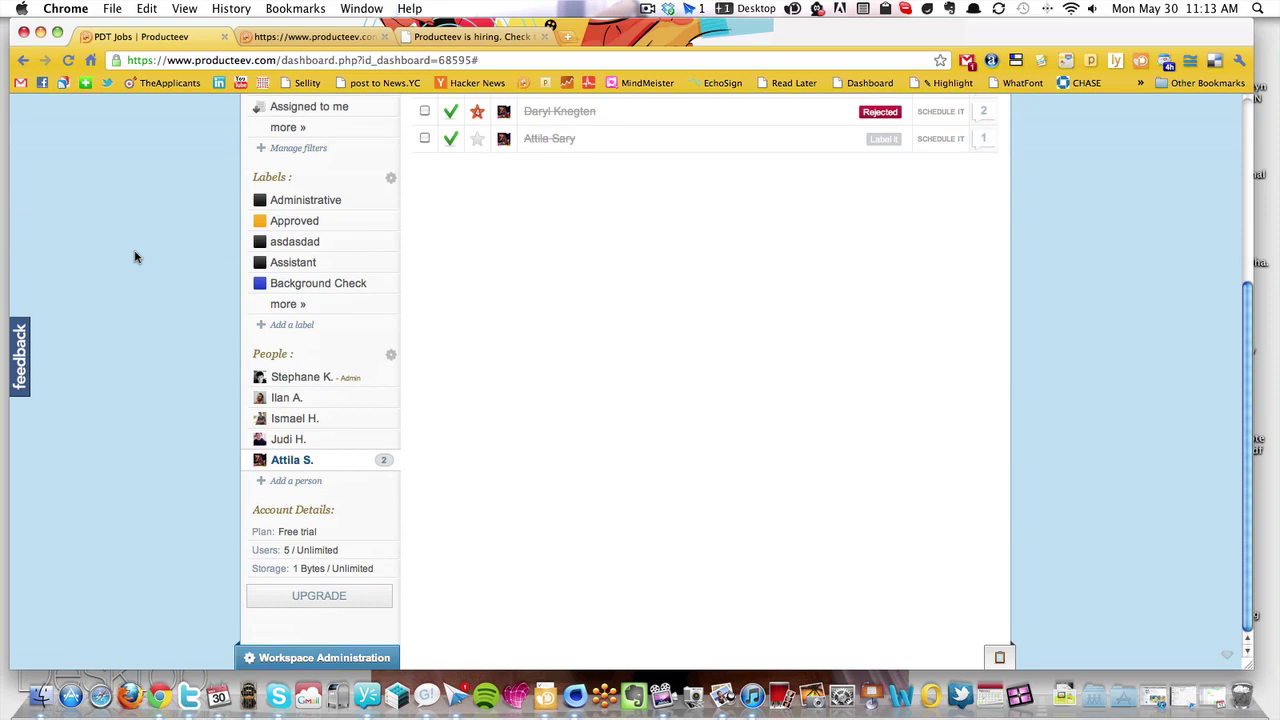
pyautogui.scroll(7, 150, 257)
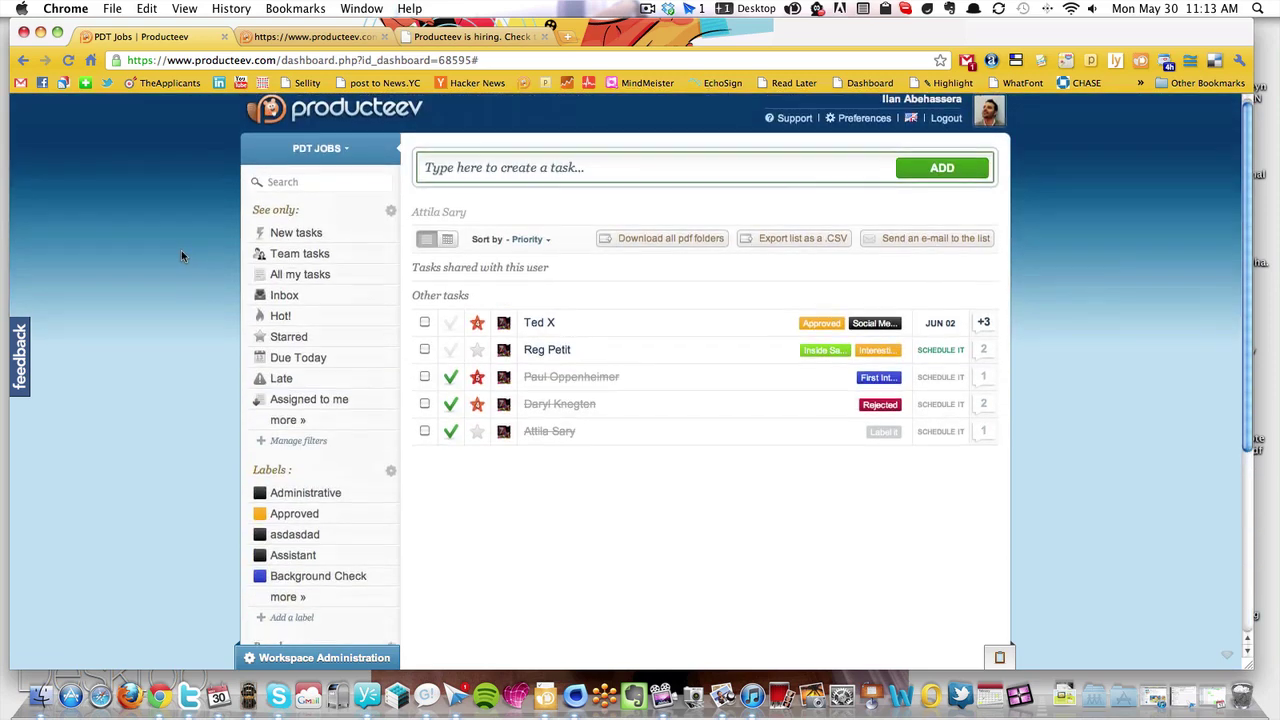
pyautogui.scroll(-7, 181, 250)
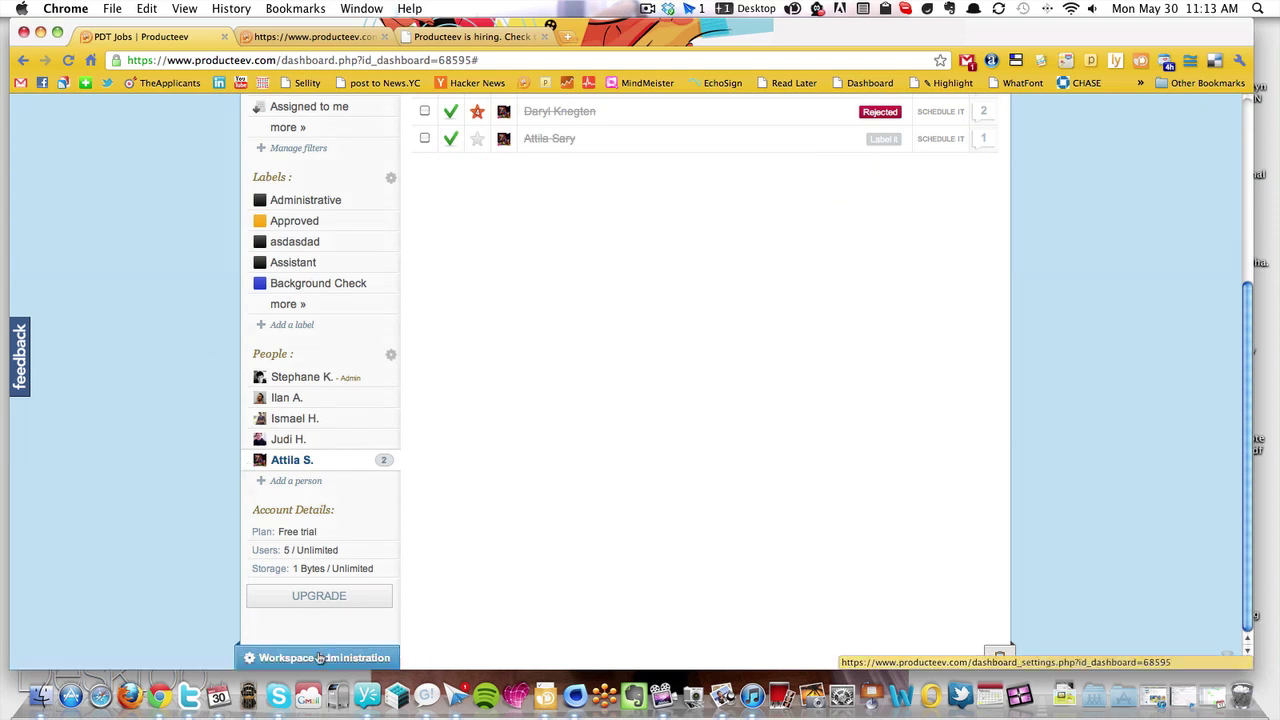
# Open Workspace Administration and go to the Jobs listing via Manage my listing
pyautogui.click(318, 657)
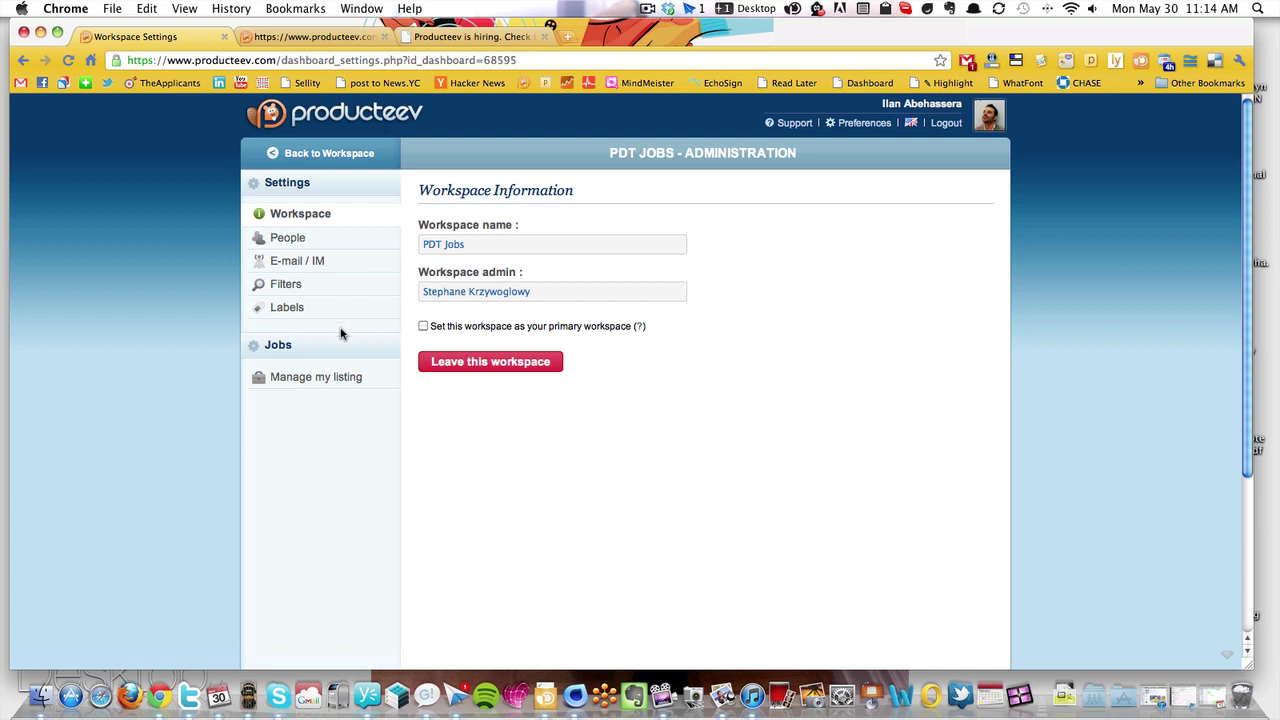
pyautogui.click(322, 376)
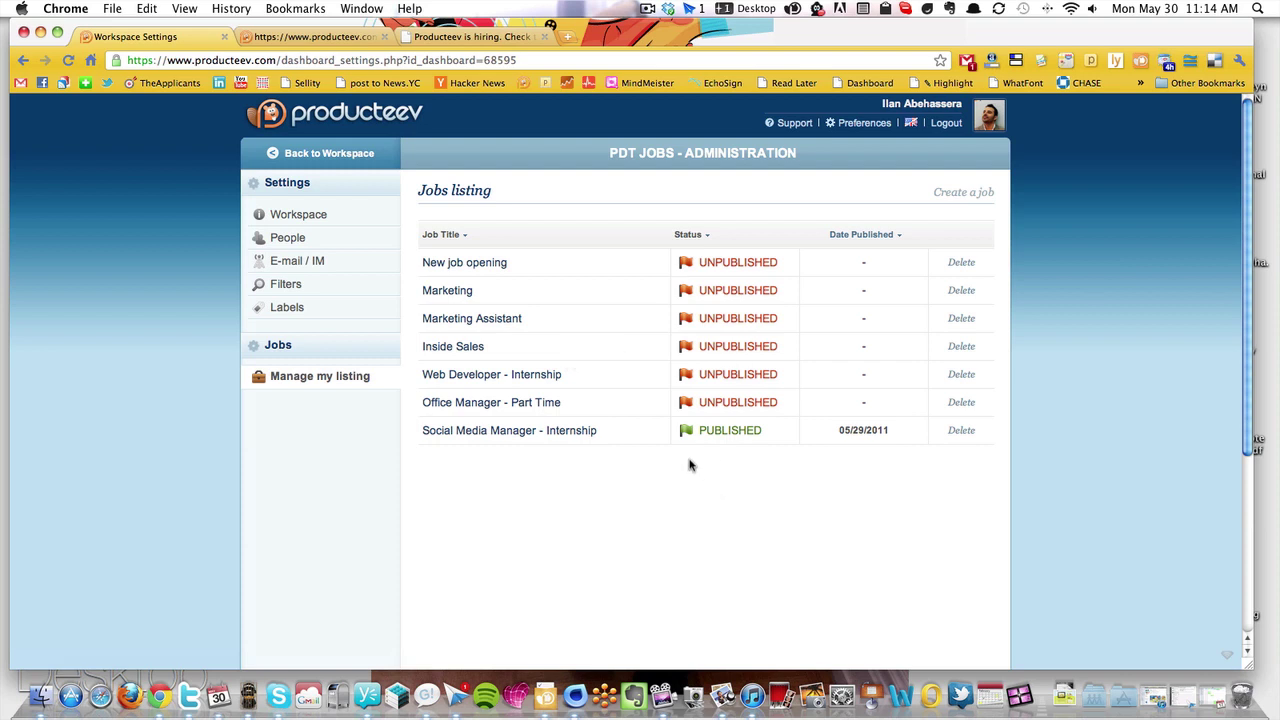
# Publish Inside Sales, review its Overview, and open its public job page
pyautogui.click(720, 350)
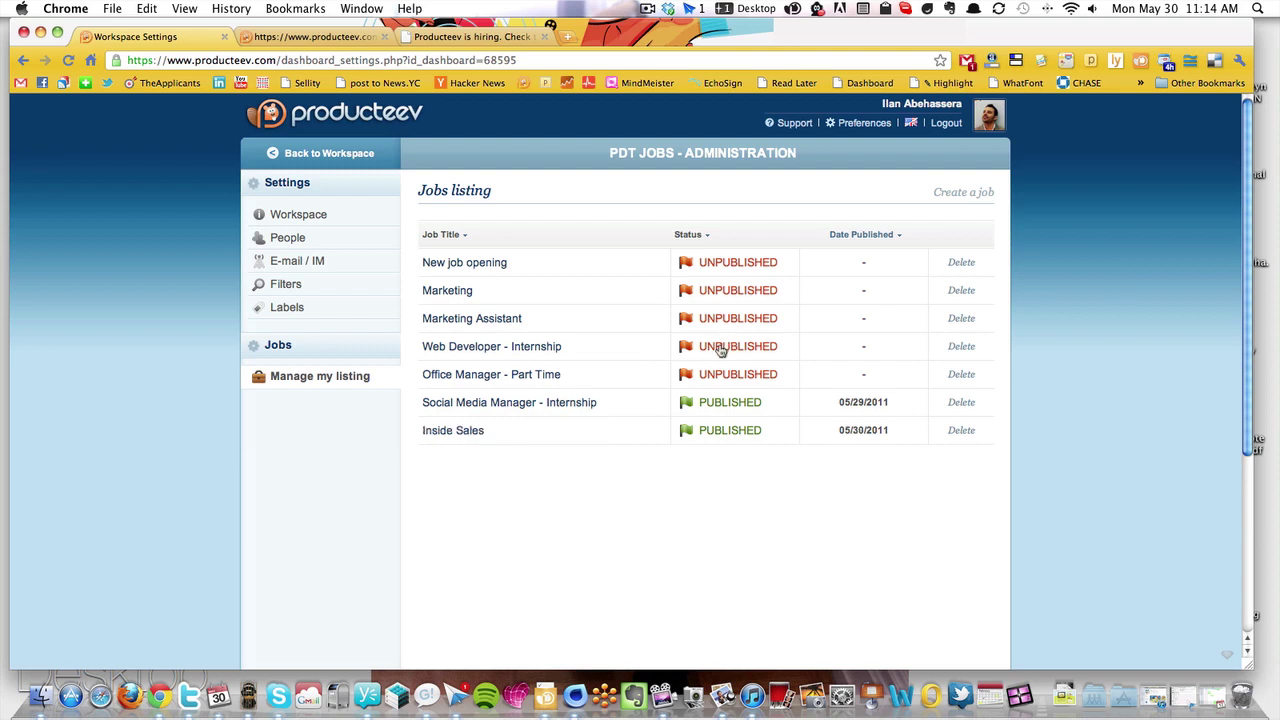
pyautogui.click(447, 433)
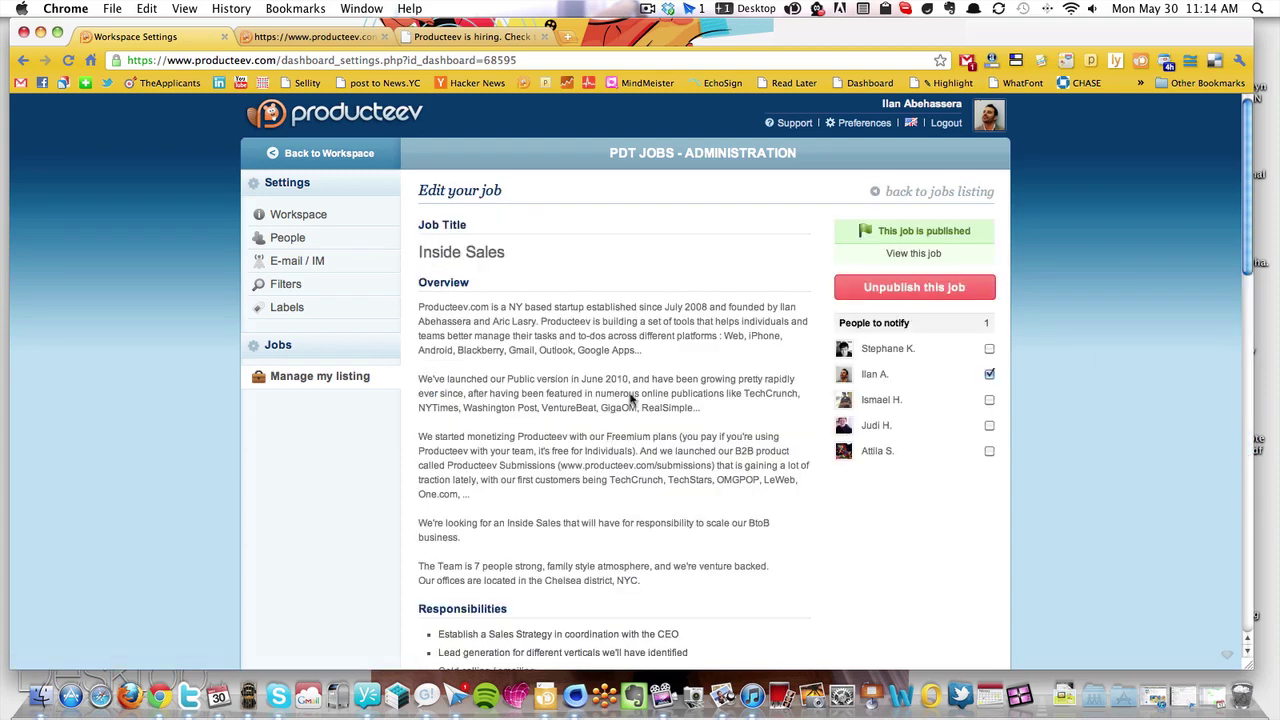
pyautogui.scroll(-1, 565, 233)
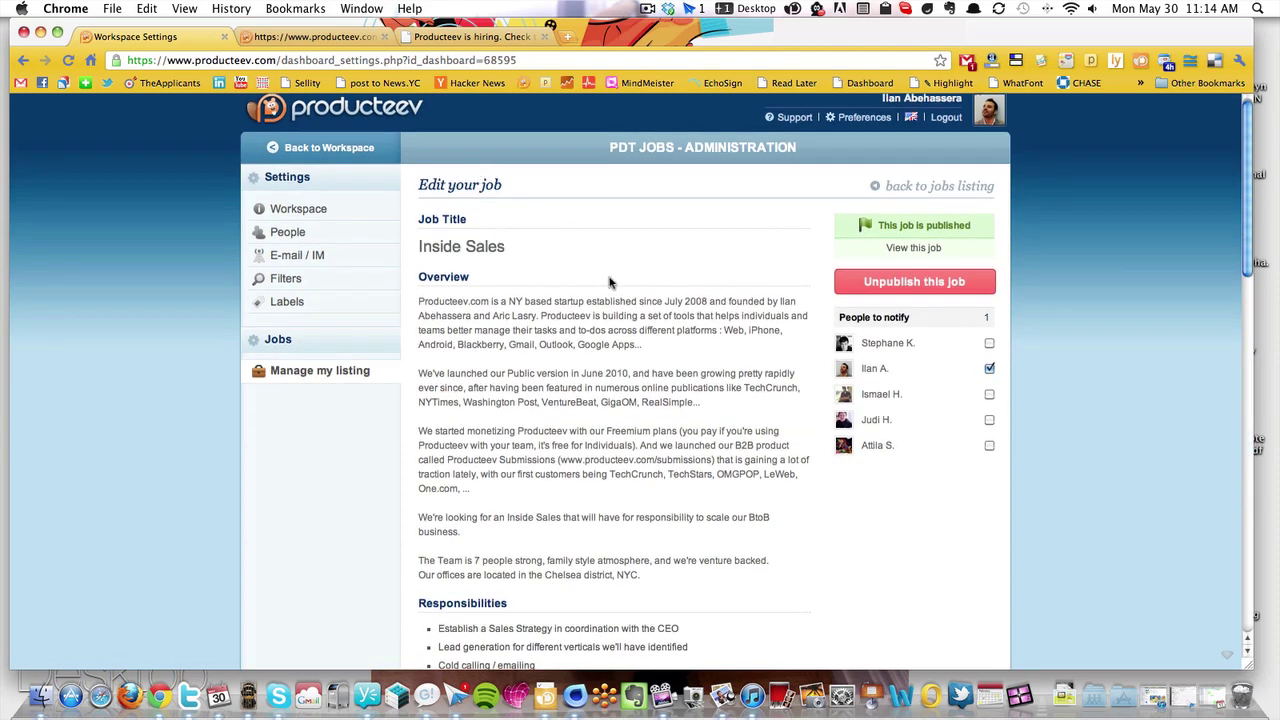
pyautogui.click(624, 314)
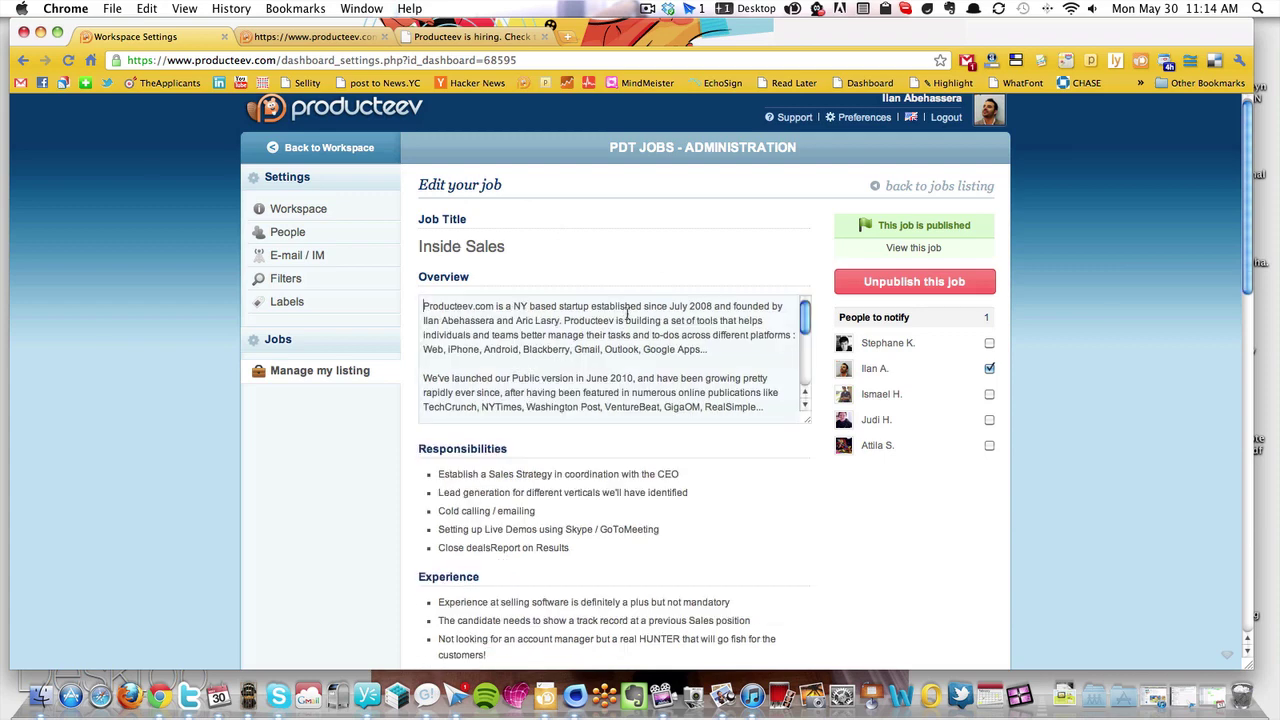
pyautogui.click(608, 252)
pyautogui.click(930, 252)
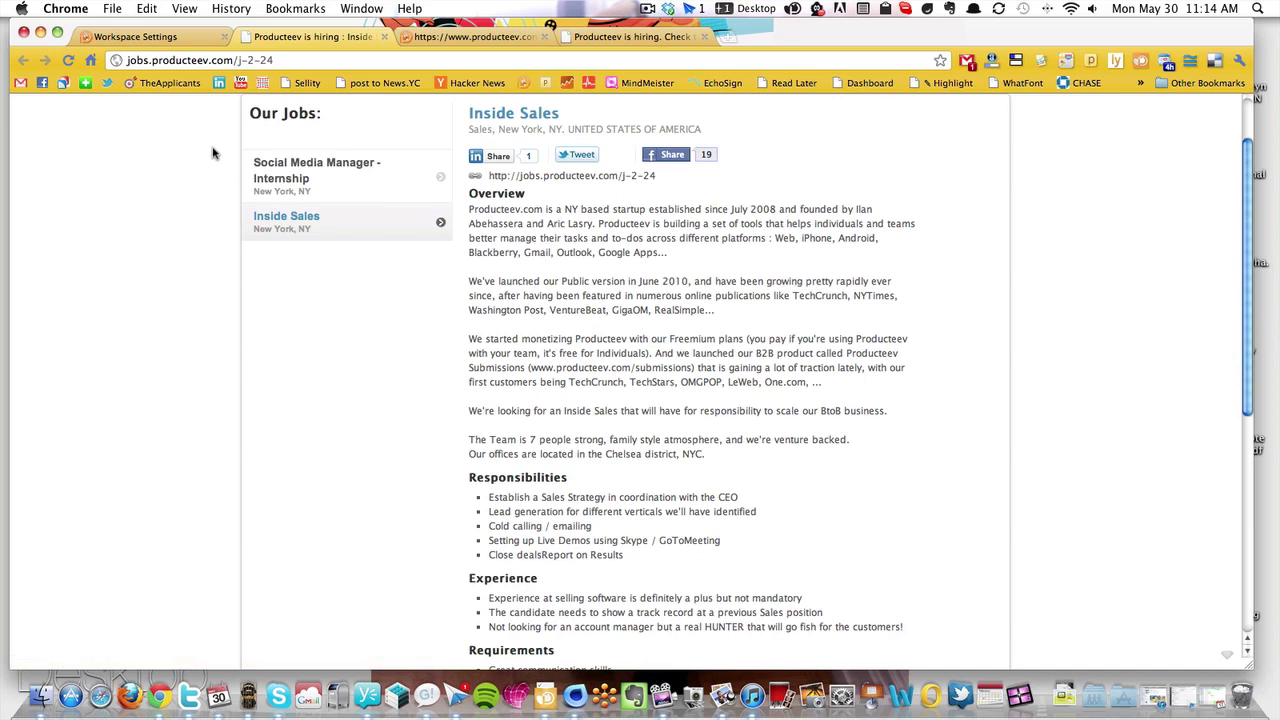
# Close the public Inside Sales page, return to the jobs listing, and unpublish Inside Sales
pyautogui.scroll(2, 211, 151)
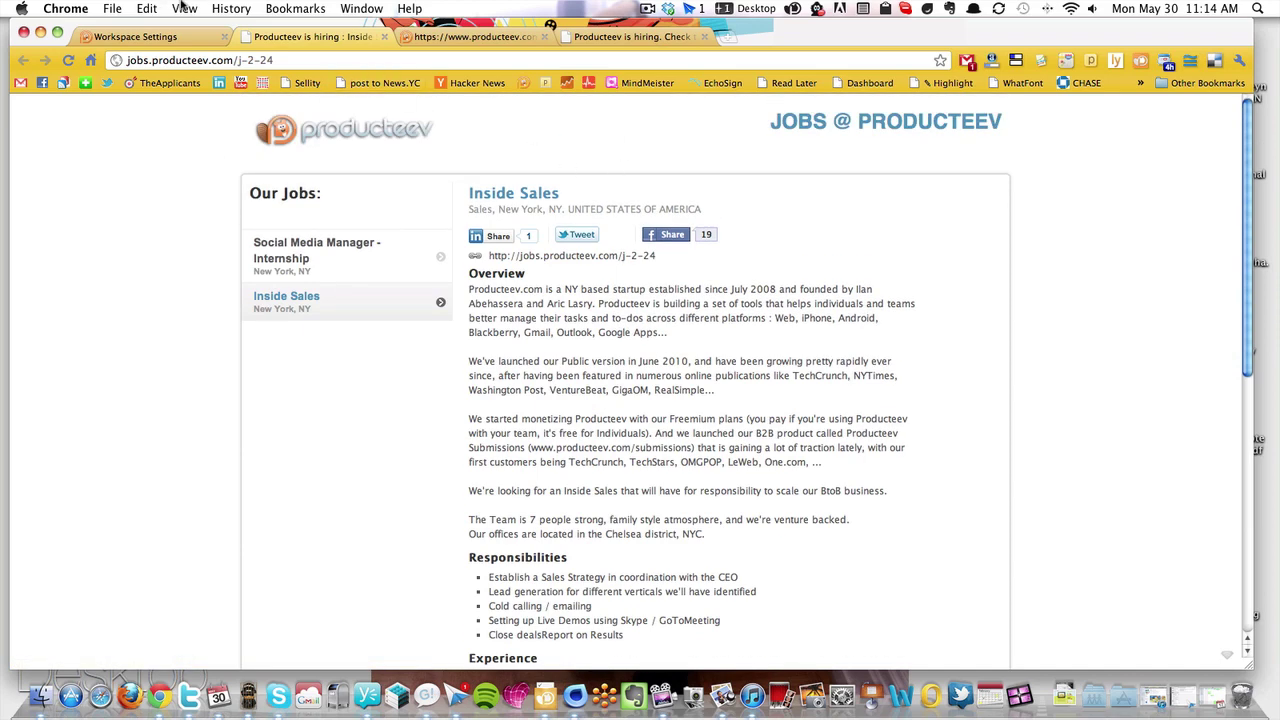
pyautogui.click(384, 37)
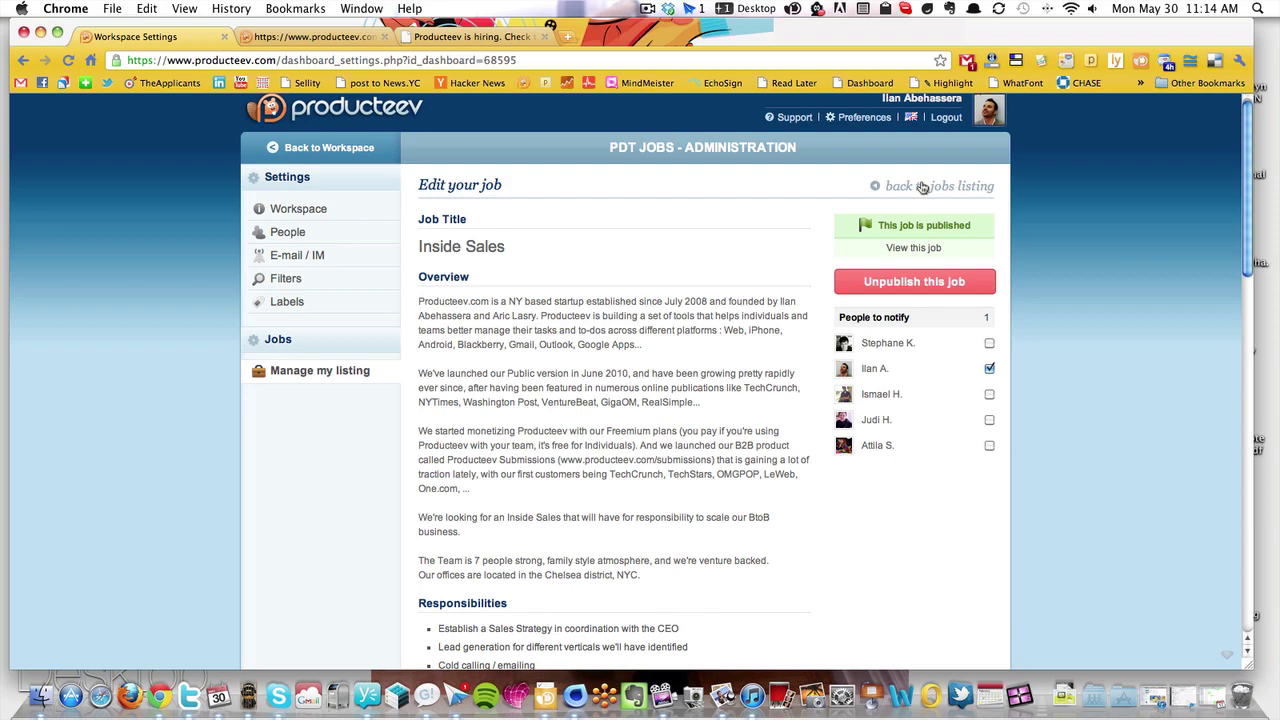
pyautogui.click(922, 187)
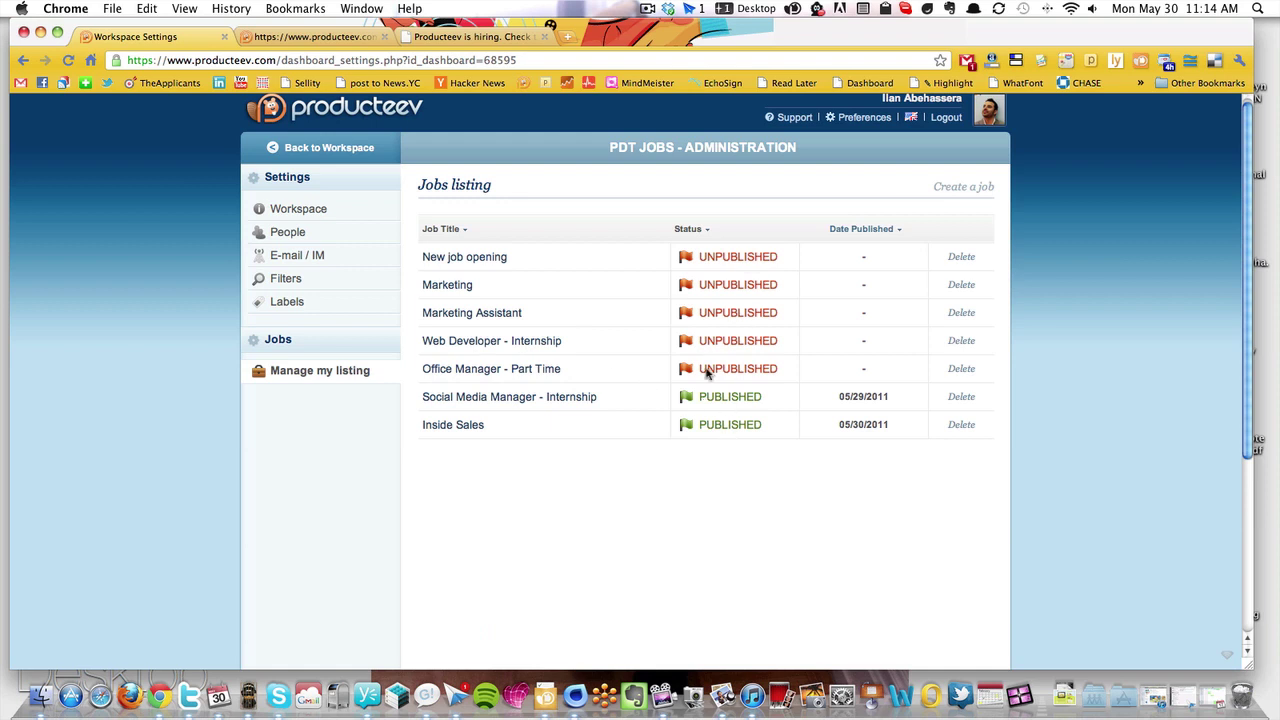
pyautogui.click(689, 431)
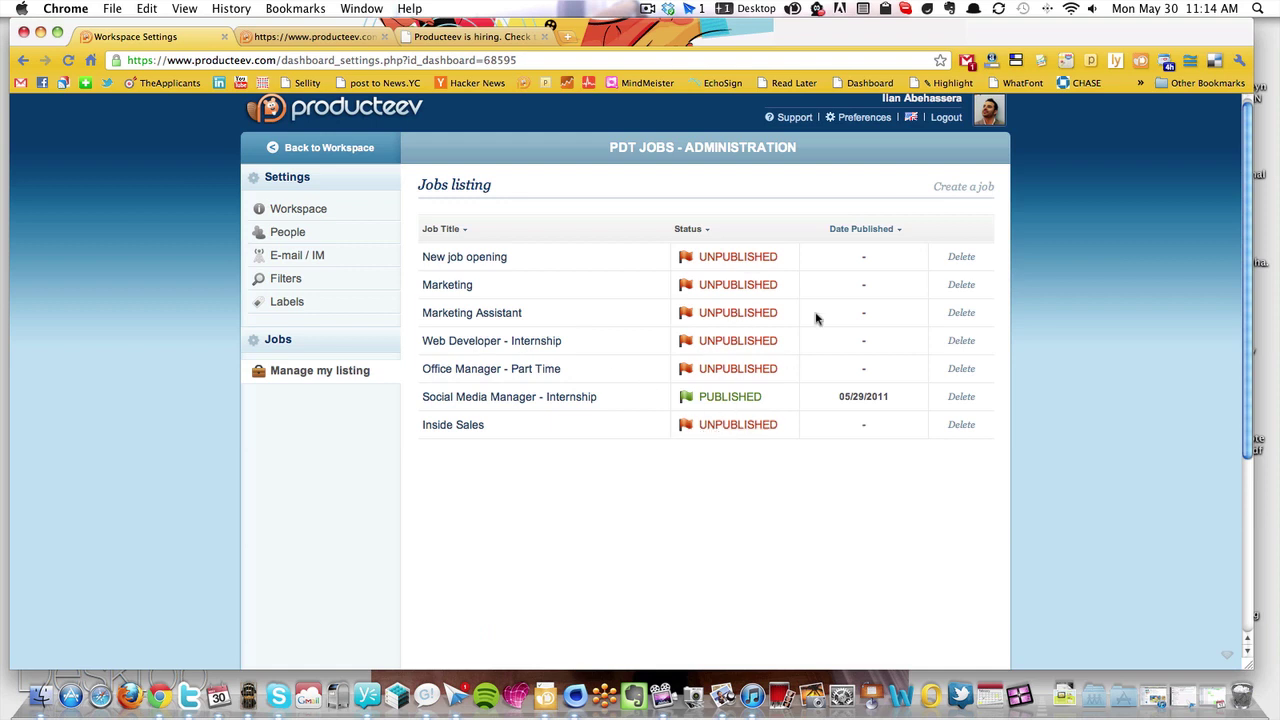
# Create a new job titled 'Marketing Assistant' and write its Overview text
pyautogui.click(968, 188)
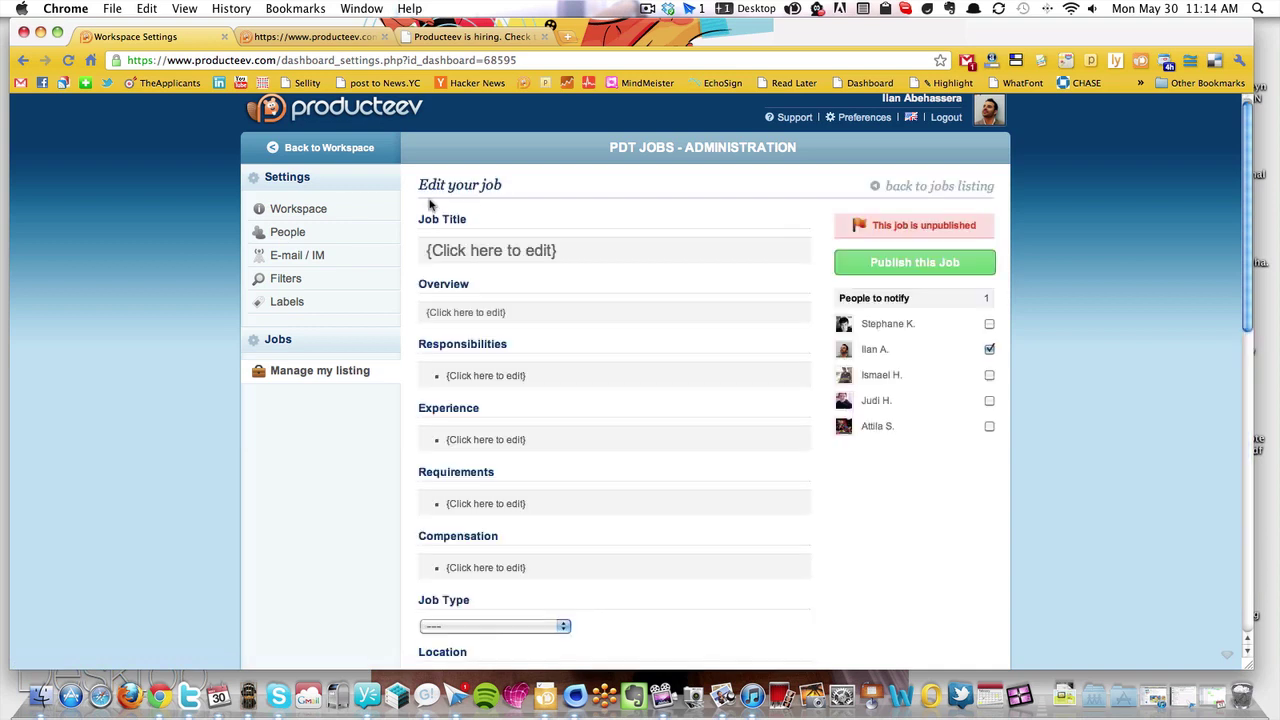
pyautogui.click(490, 251)
pyautogui.write('Ma')
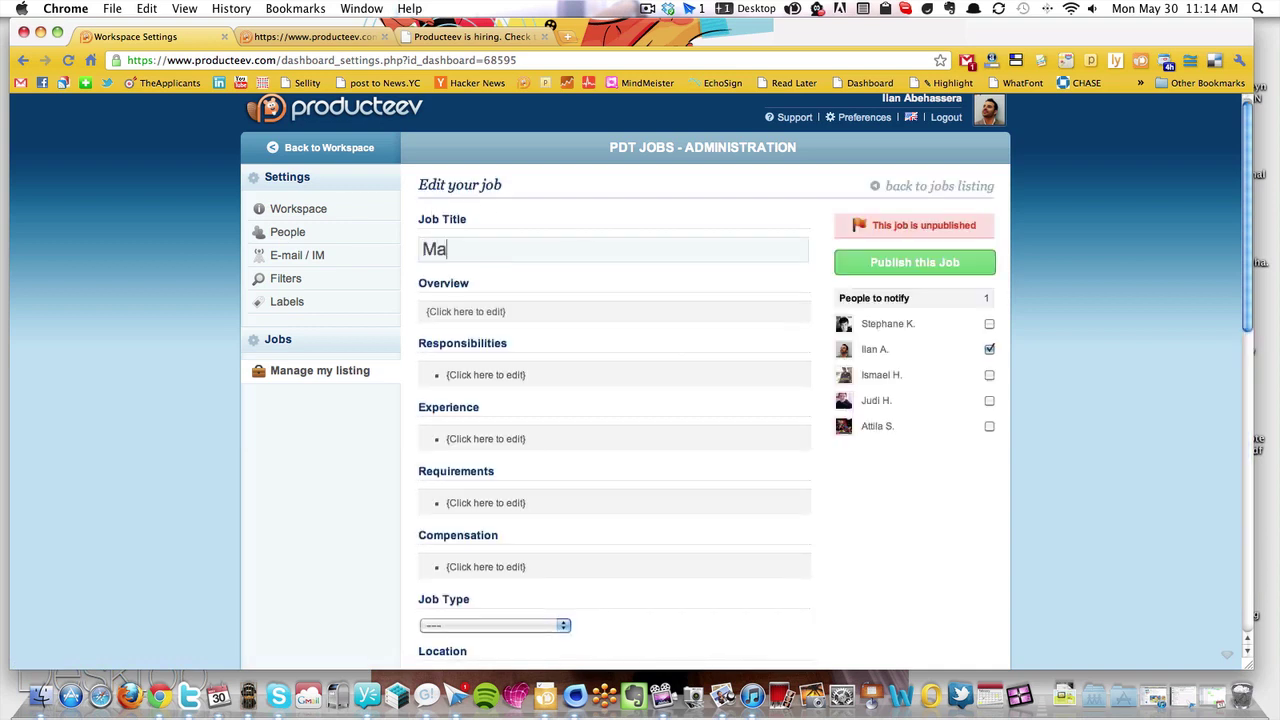
pyautogui.write('rketing Assistant')
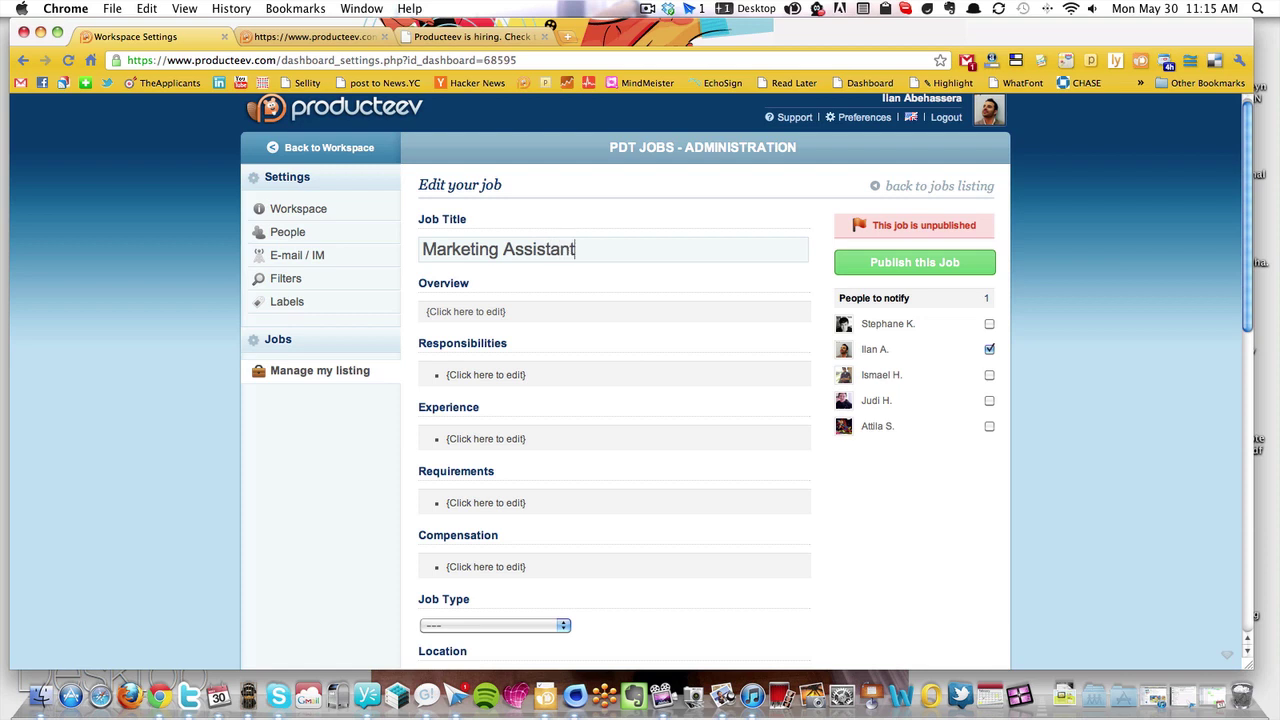
pyautogui.press('Return')
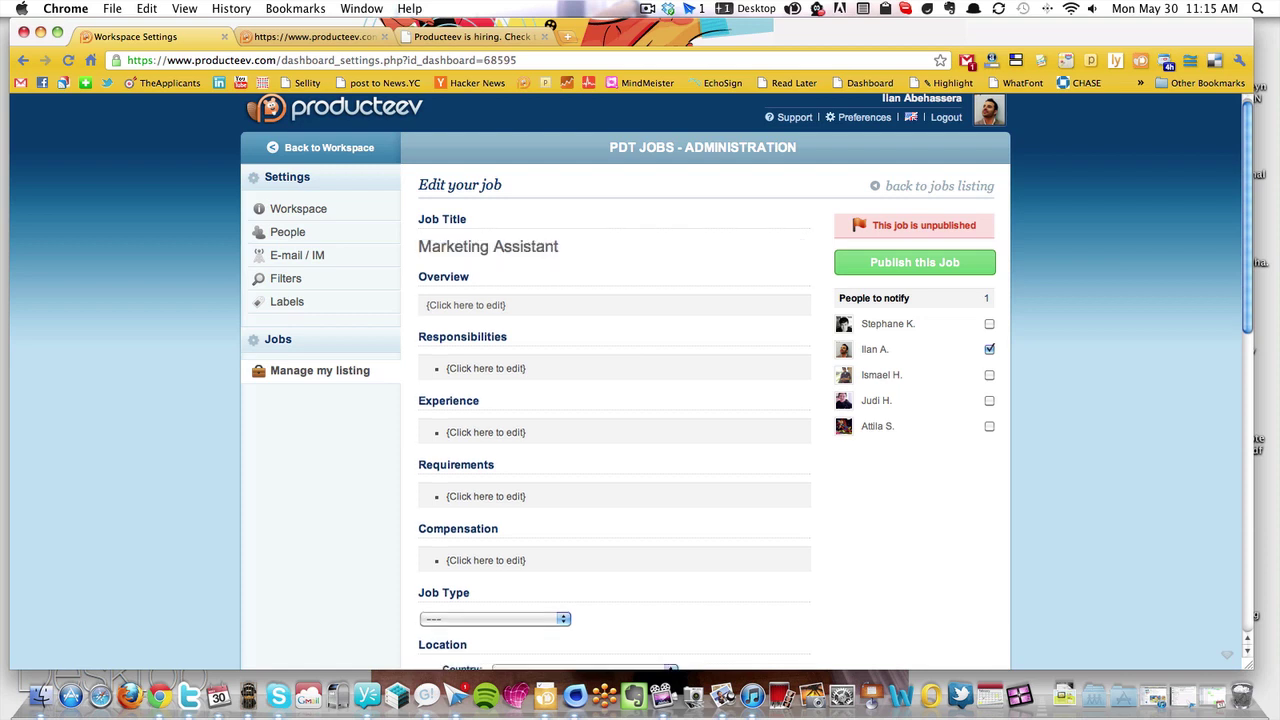
pyautogui.click(489, 304)
pyautogui.write('Produc')
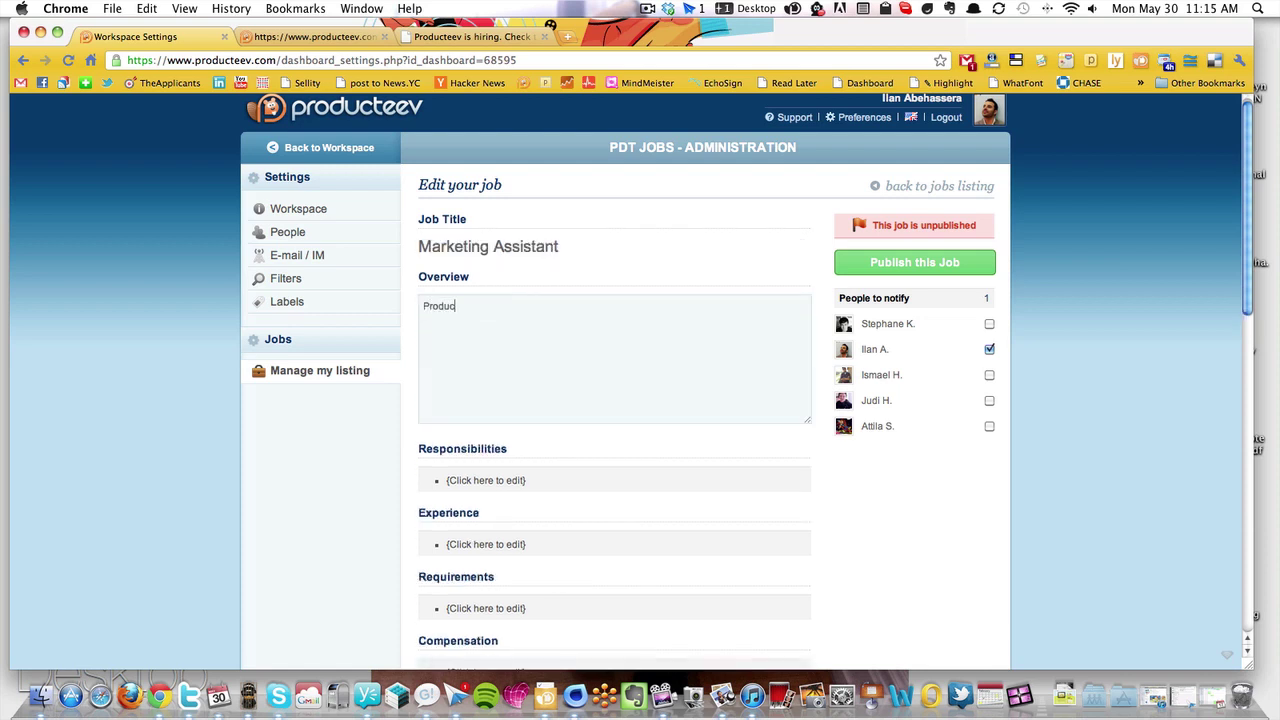
pyautogui.write('teev is a task management...')
pyautogui.click(491, 487)
# Fill Responsibilities, Experience, Requirements and Compensation with placeholder text
pyautogui.click(483, 362)
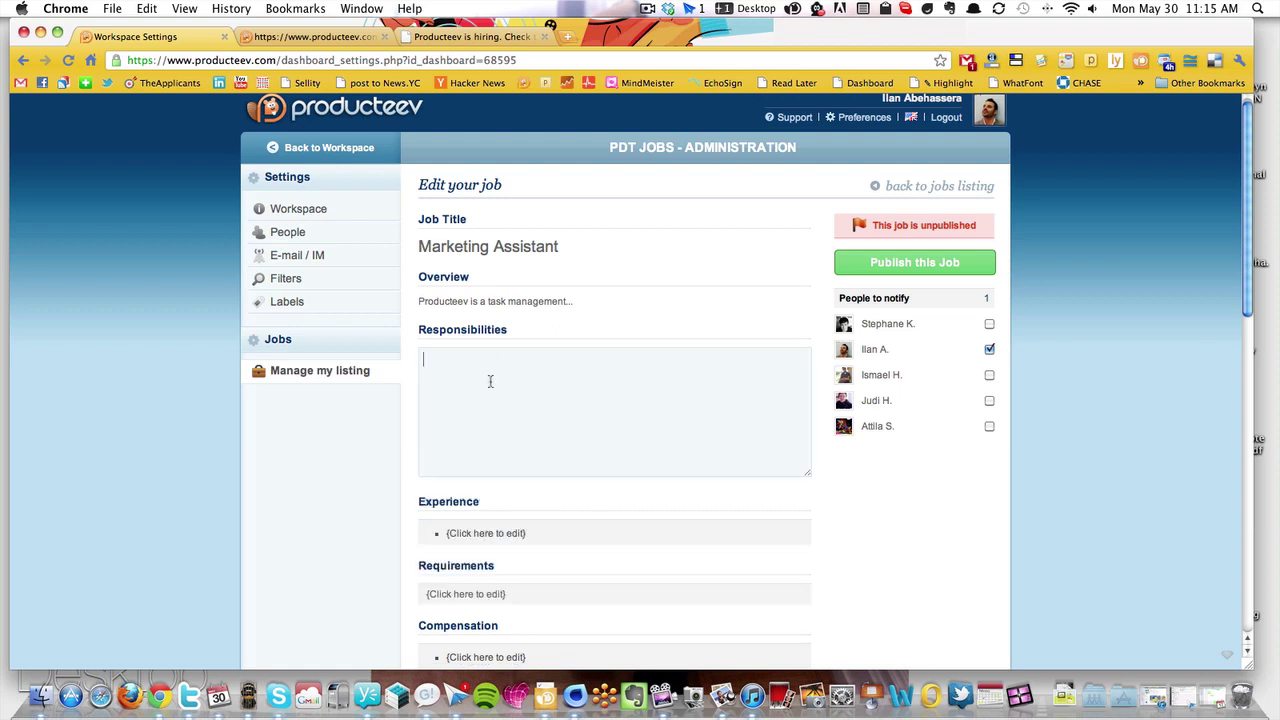
pyautogui.write('fer')
pyautogui.click(512, 536)
pyautogui.write('trefe')
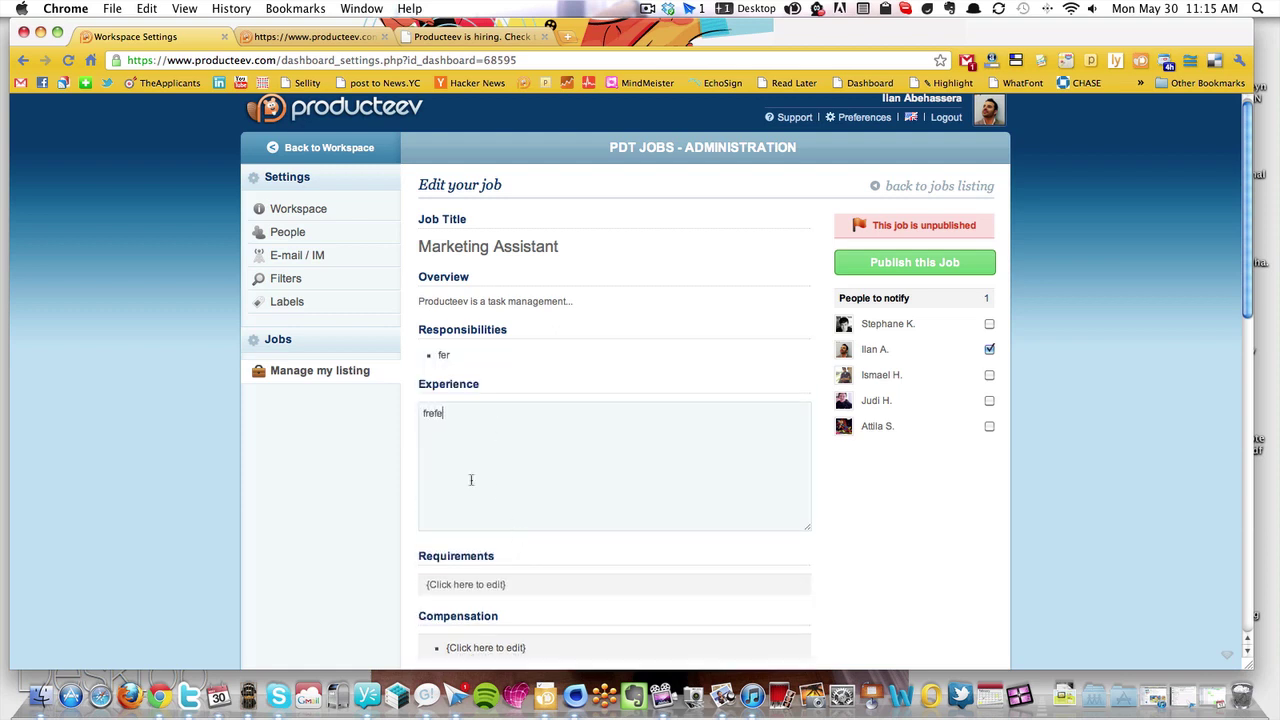
pyautogui.click(504, 592)
pyautogui.write('fwesd')
pyautogui.scroll(-1, 485, 540)
pyautogui.scroll(-3, 479, 510)
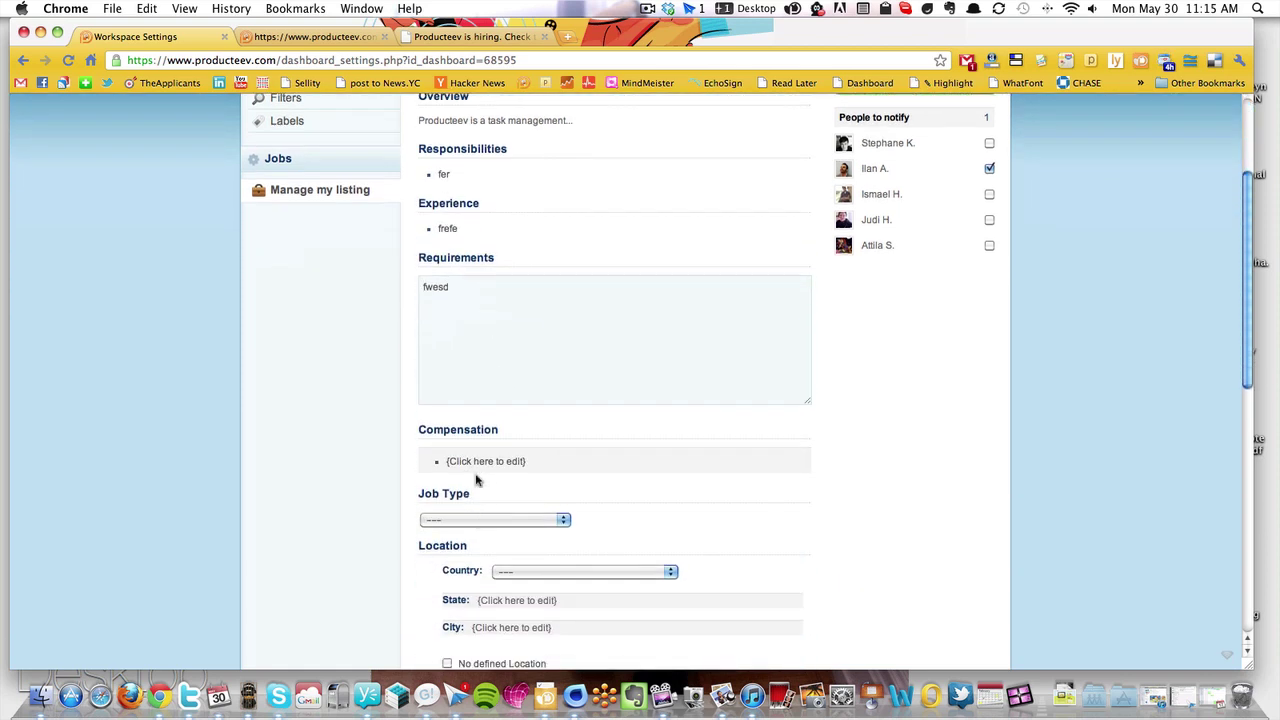
pyautogui.click(478, 462)
pyautogui.write('fewsd')
# Set the job type to Marketing and mark the job as having no defined location
pyautogui.scroll(-5, 485, 330)
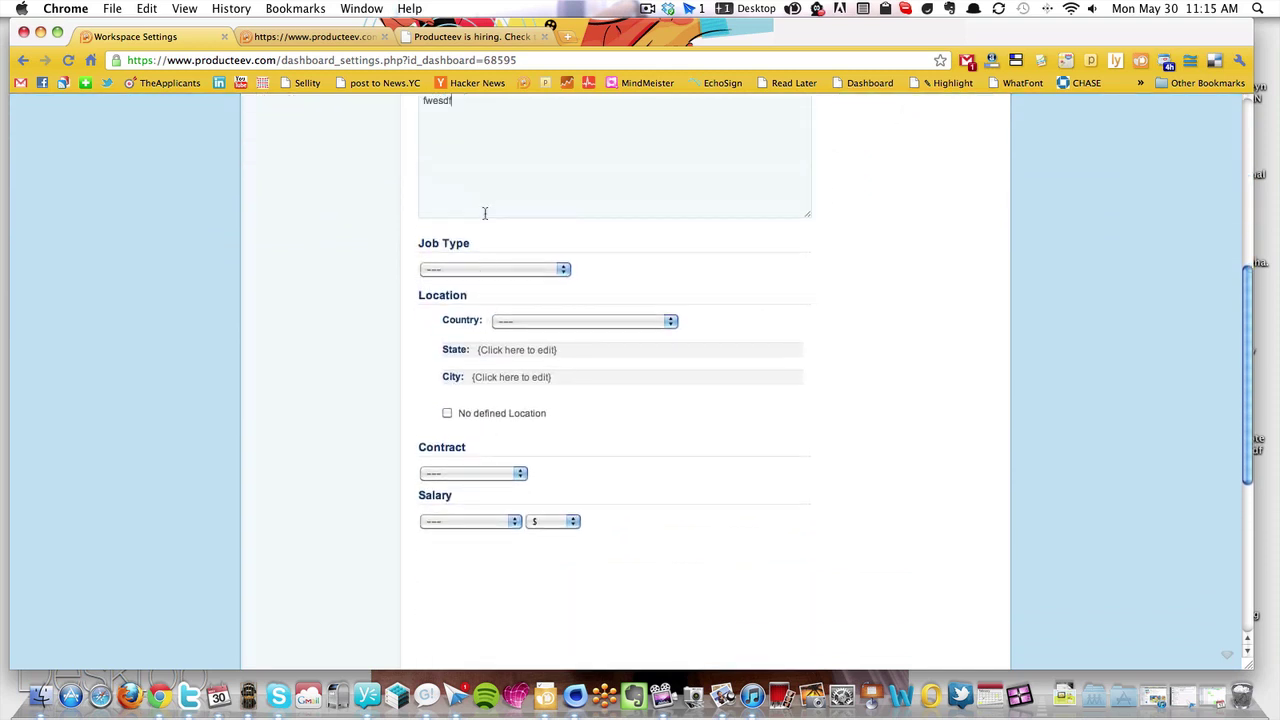
pyautogui.click(486, 268)
pyautogui.click(486, 291)
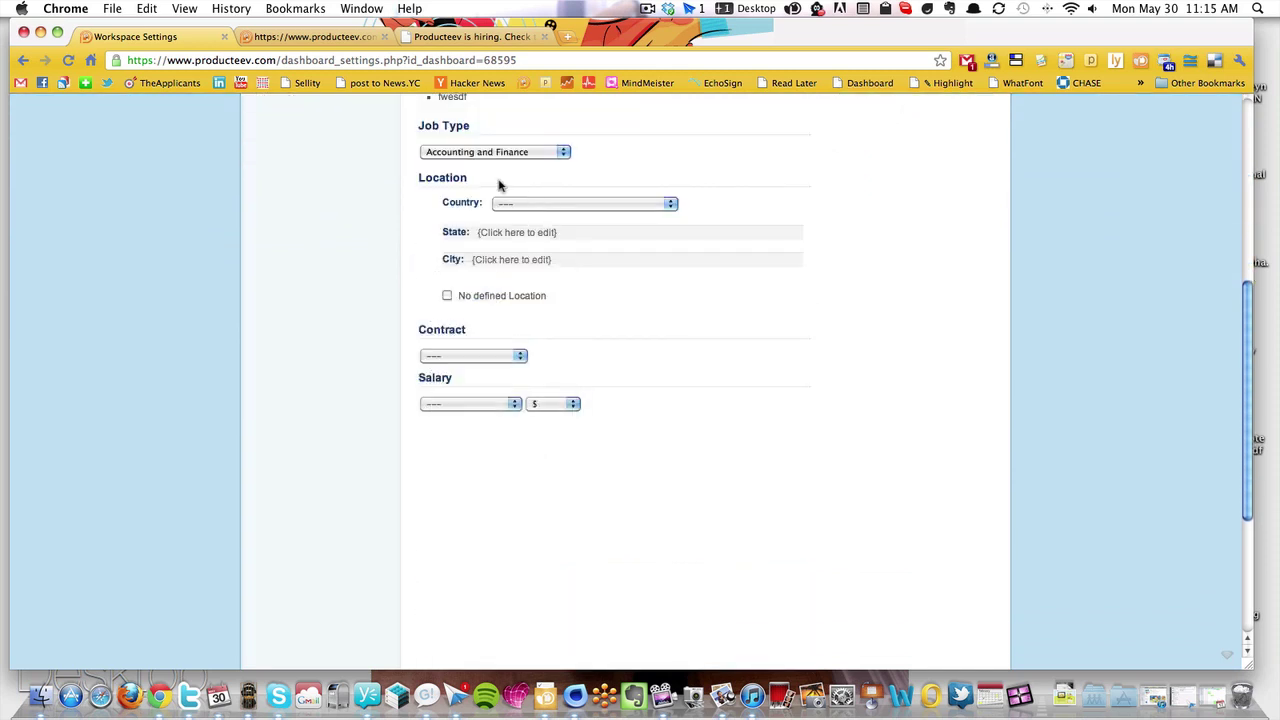
pyautogui.click(476, 152)
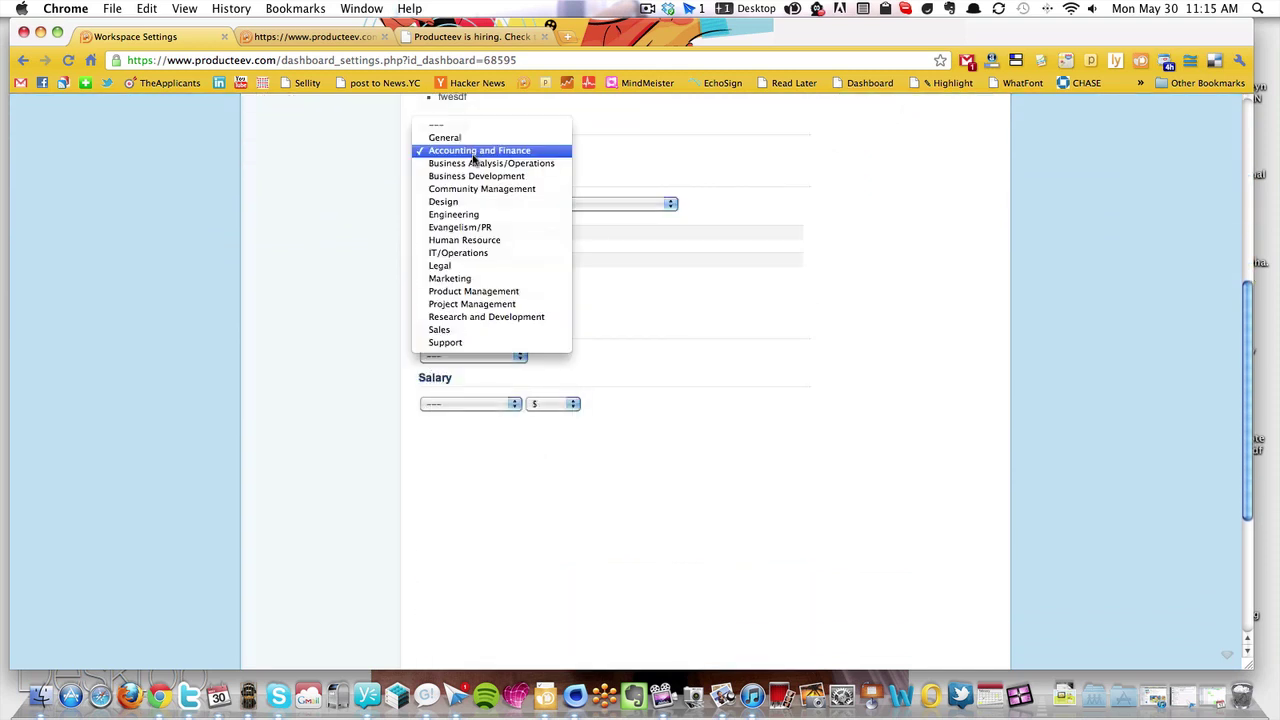
pyautogui.click(476, 279)
pyautogui.click(511, 204)
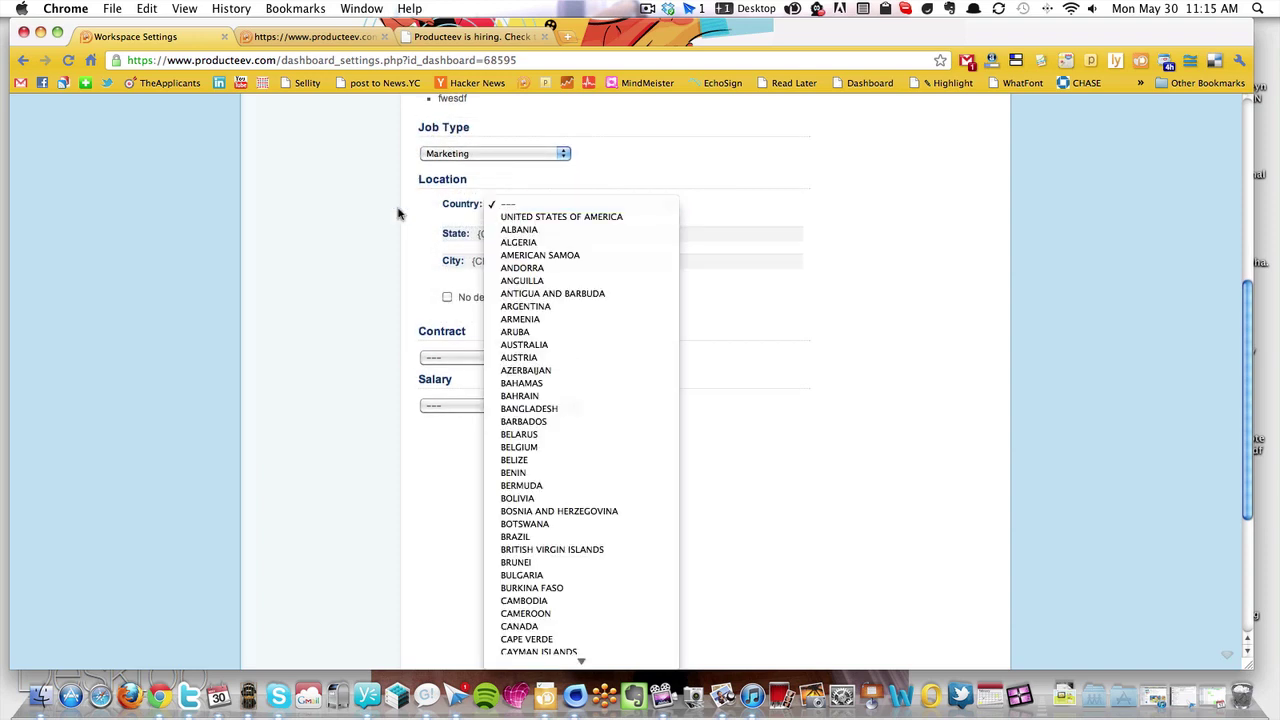
pyautogui.click(323, 218)
pyautogui.click(447, 297)
# Set contract to Full Time, salary to 10,000 - 30,000, and publish the job
pyautogui.click(469, 360)
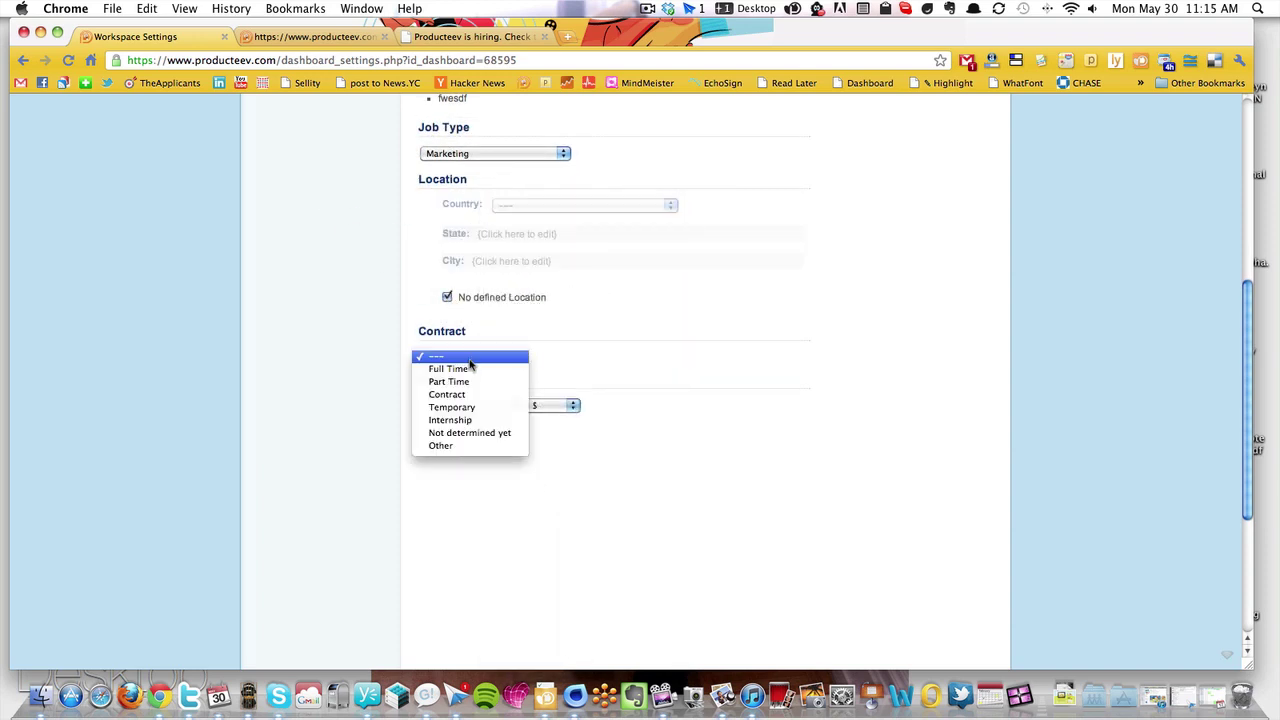
pyautogui.click(492, 368)
pyautogui.click(465, 406)
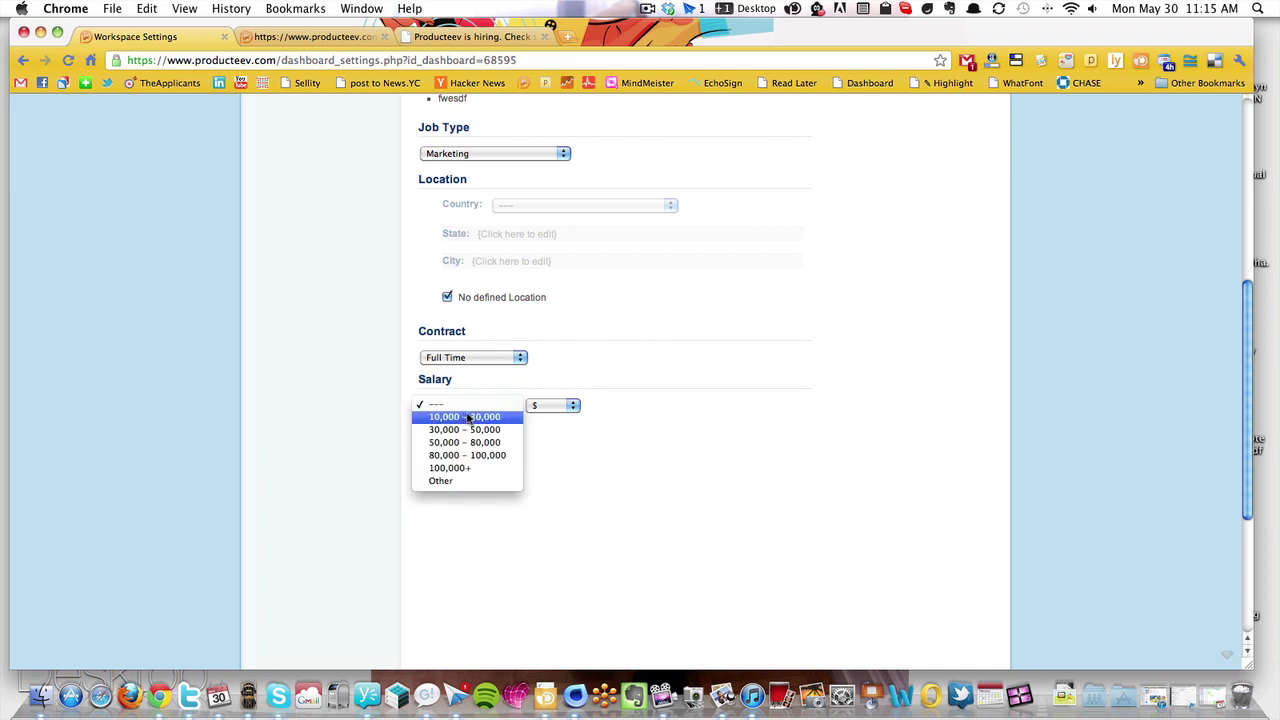
pyautogui.click(463, 416)
pyautogui.scroll(5, 654, 471)
pyautogui.click(952, 268)
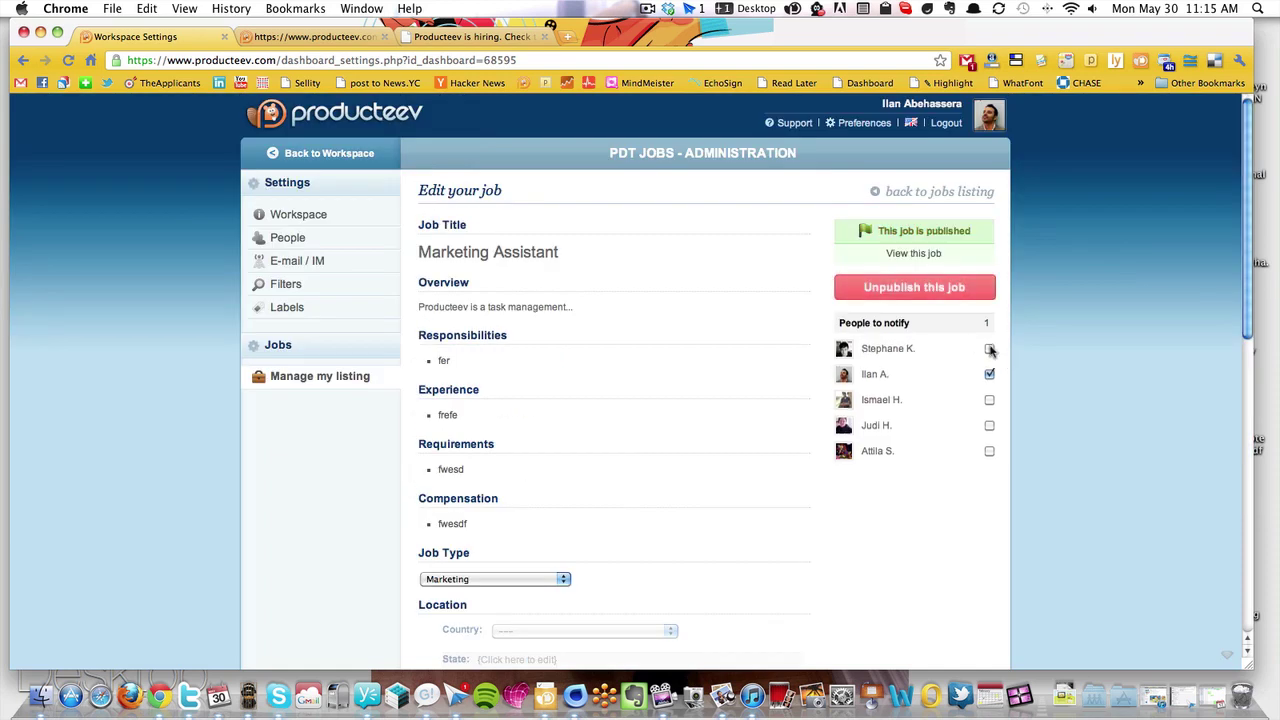
# Adjust the People to notify checkboxes, then open the Marketing Assistant public listing
pyautogui.click(989, 349)
pyautogui.click(988, 400)
pyautogui.click(989, 349)
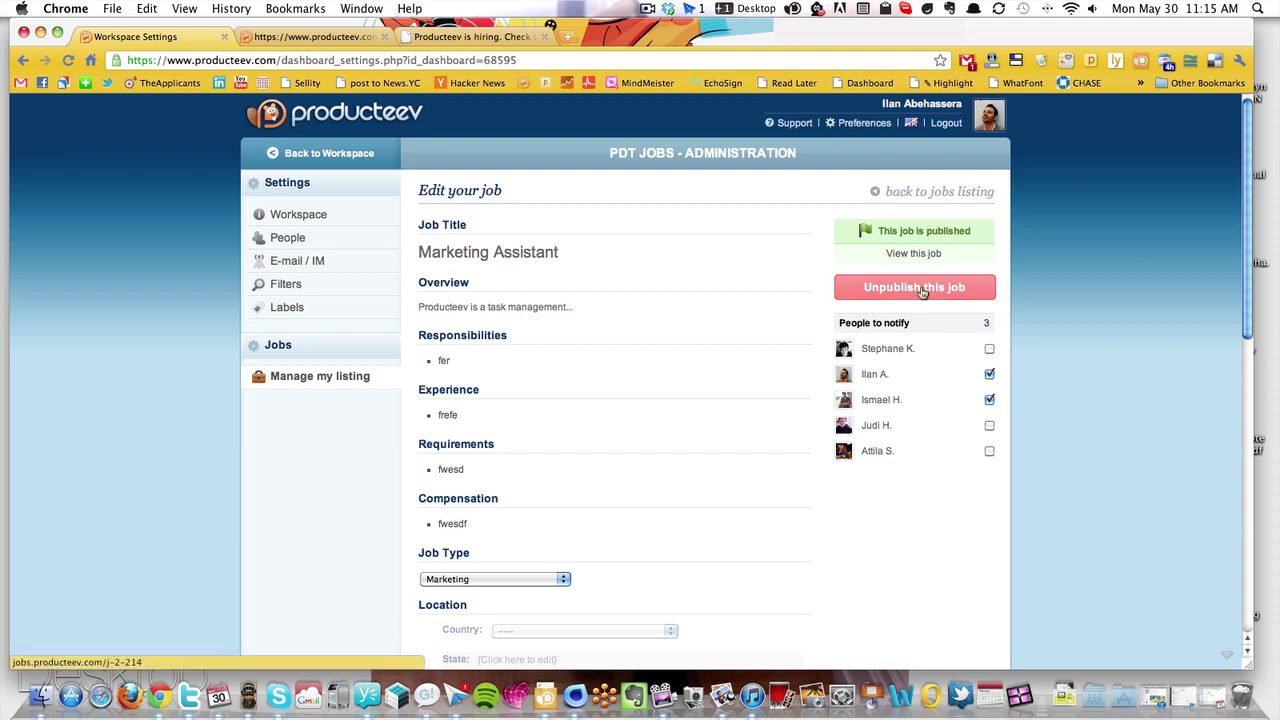
pyautogui.click(919, 254)
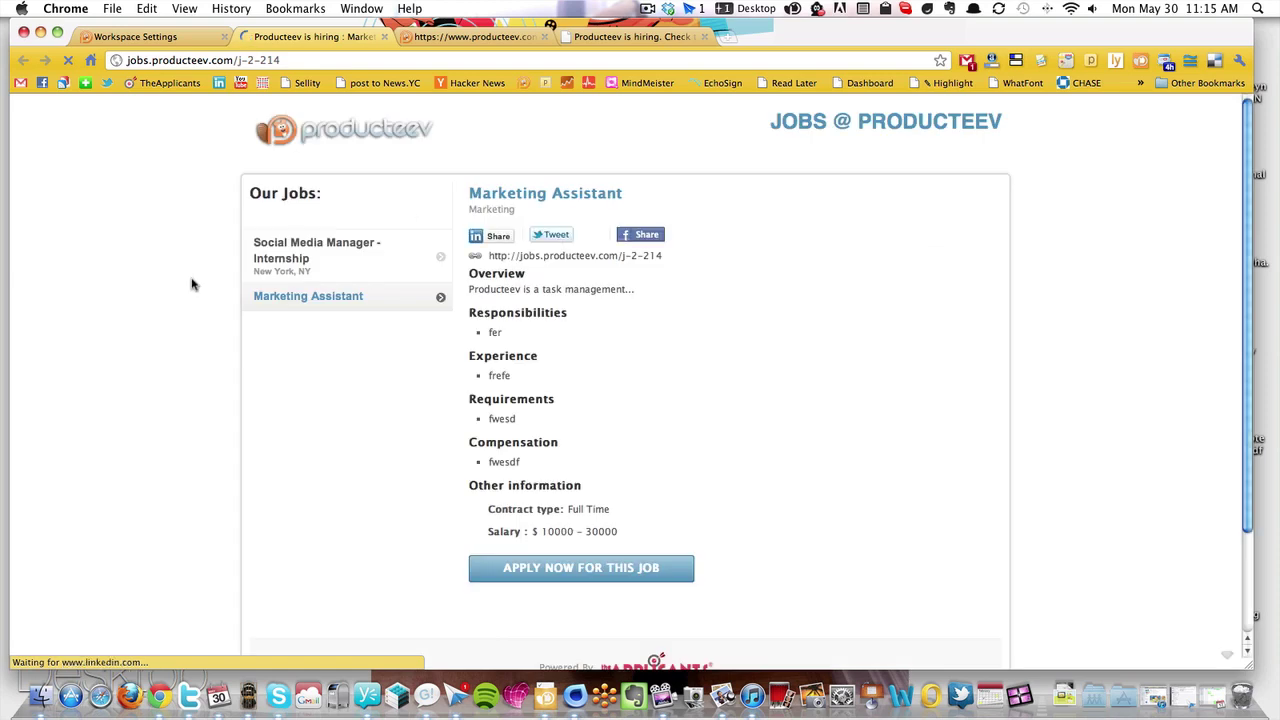
# Return to the job administration tab and unpublish the Marketing Assistant job
pyautogui.scroll(-2, 191, 283)
pyautogui.scroll(2, 200, 291)
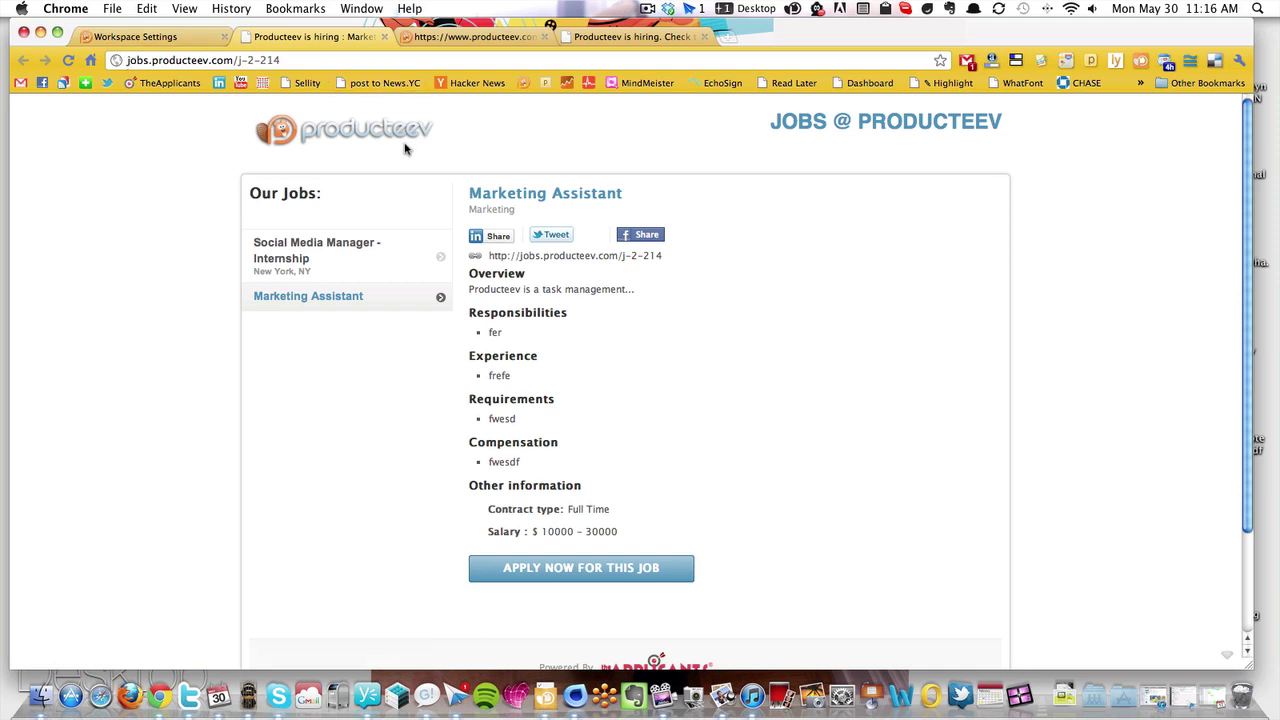
pyautogui.click(466, 40)
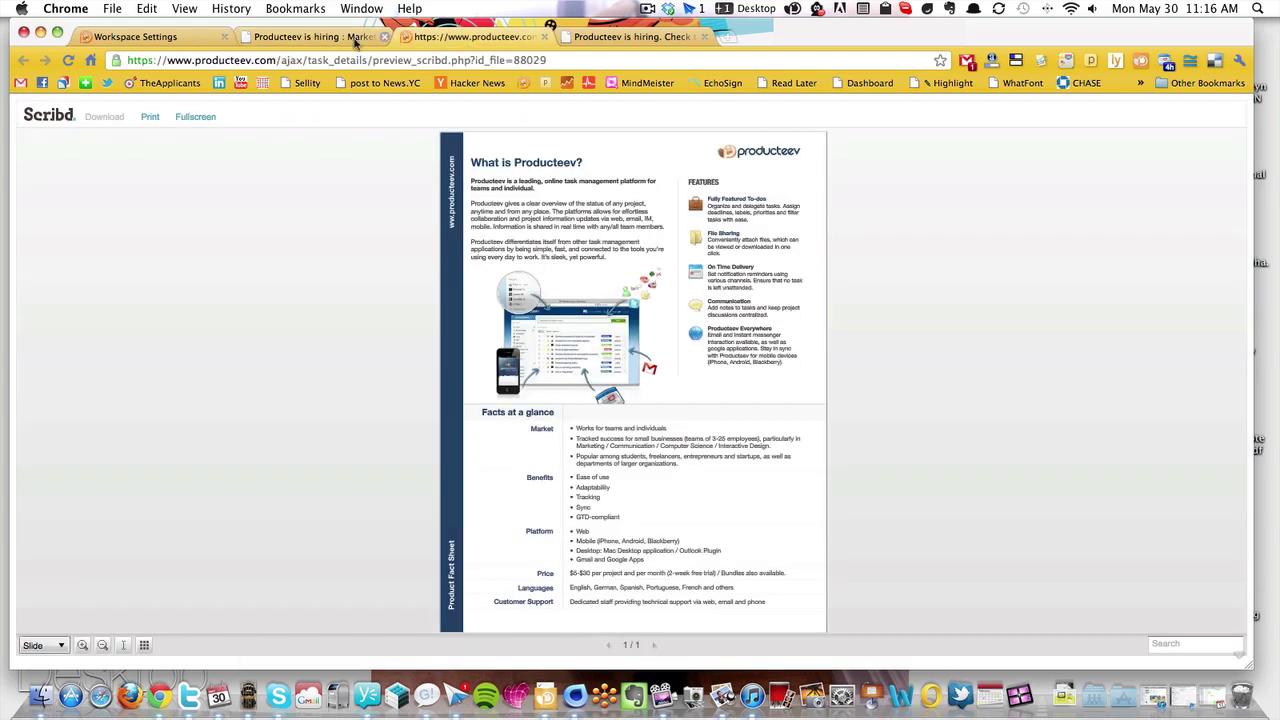
pyautogui.click(304, 44)
pyautogui.click(110, 32)
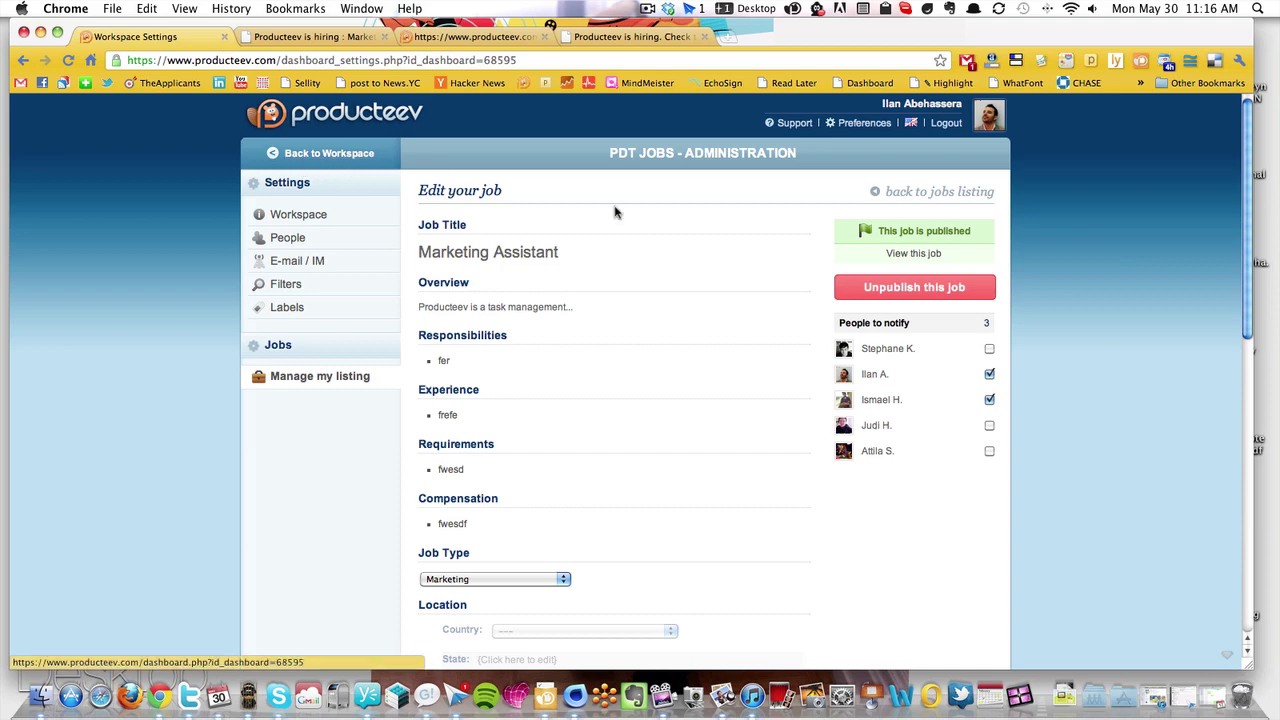
pyautogui.click(951, 288)
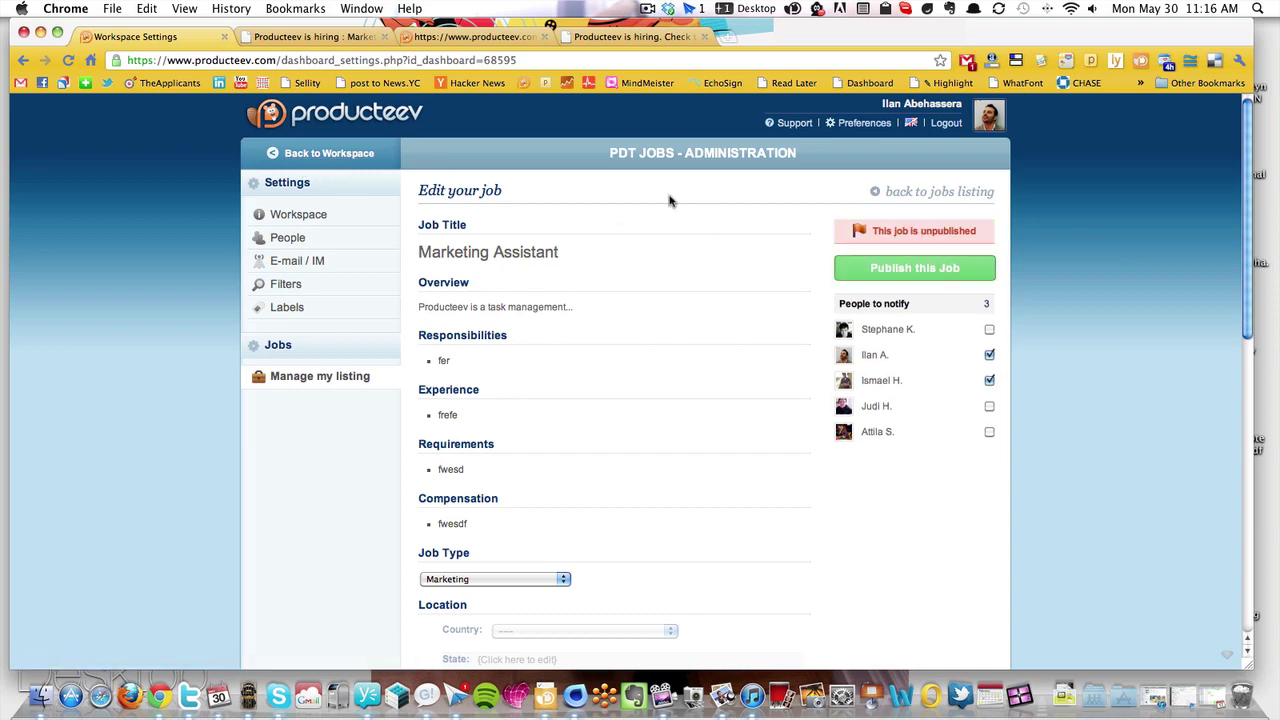
# Go Back to Workspace and filter the dashboard to Team tasks
pyautogui.click(309, 155)
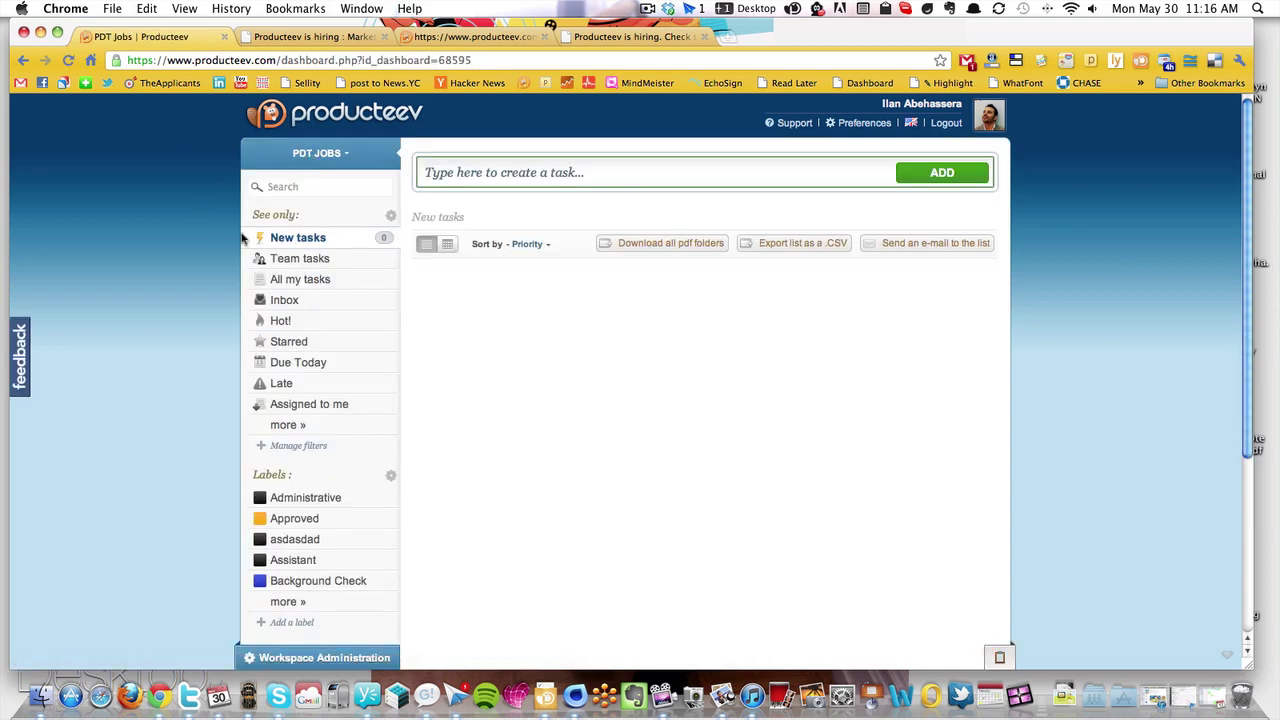
pyautogui.click(298, 259)
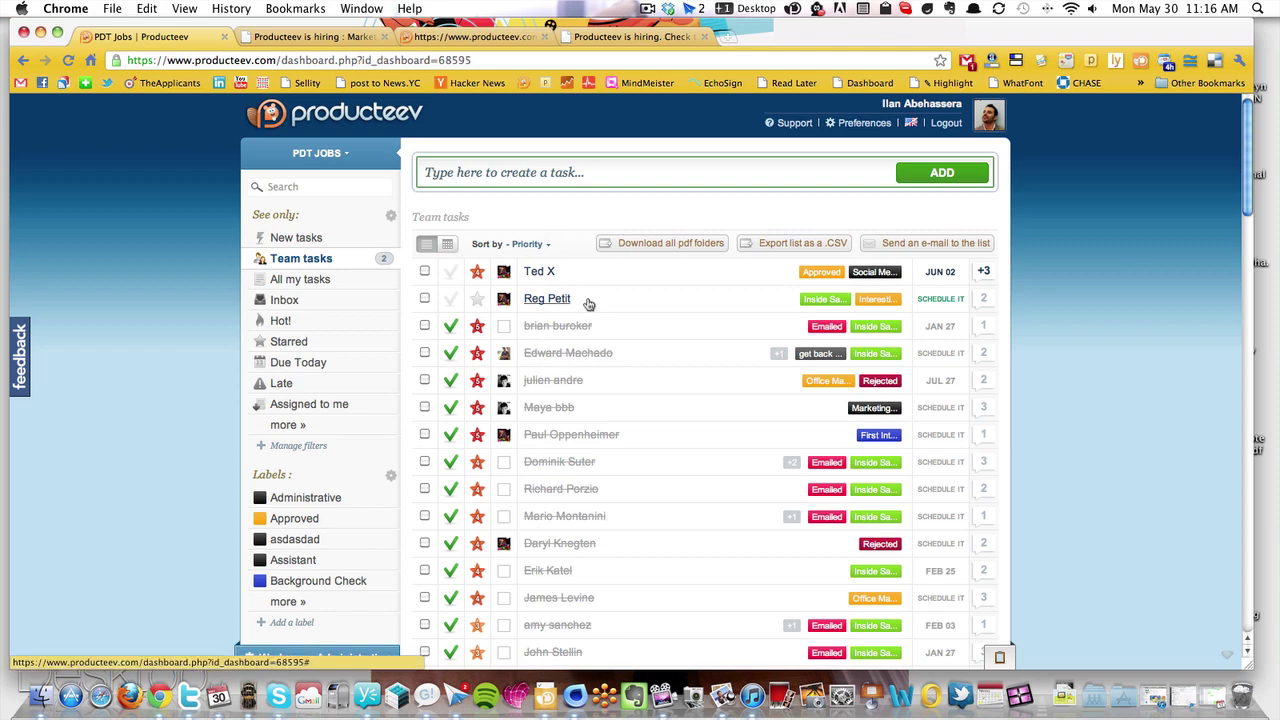
# Open the approved candidate's Jun 02 task, dismiss the notification, and return to the Marketing Assistant page
pyautogui.click(543, 278)
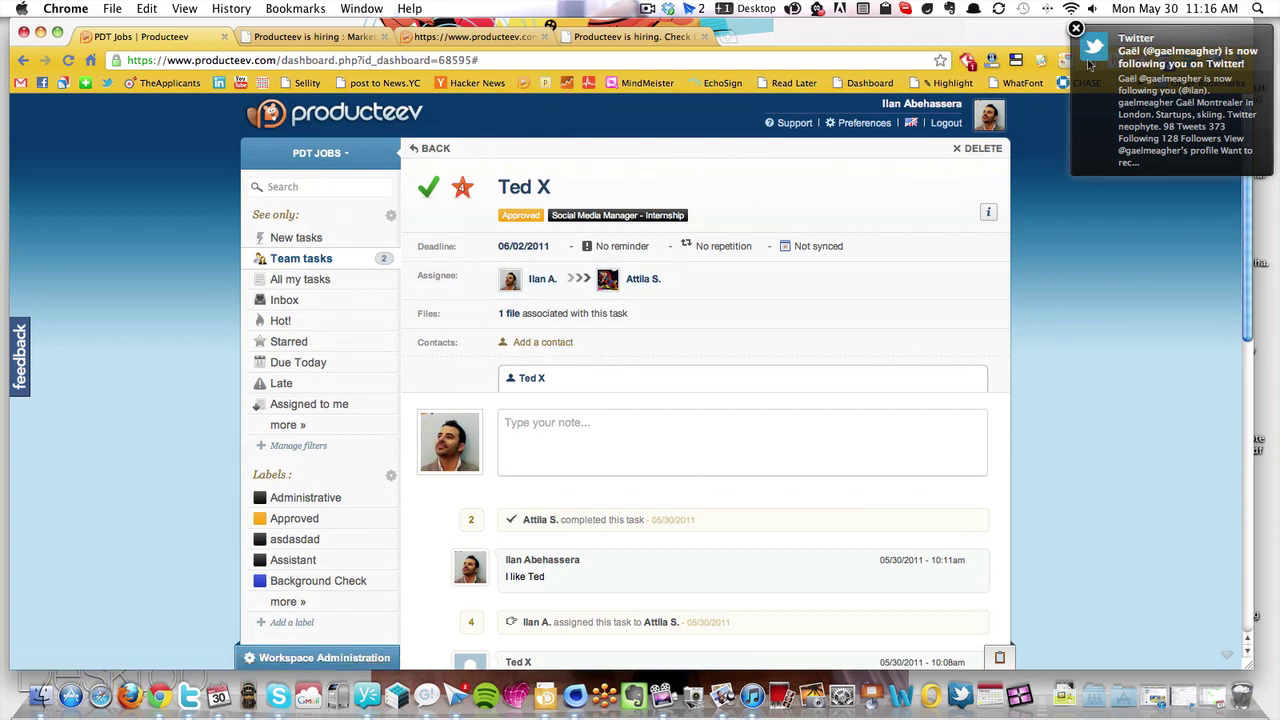
pyautogui.click(1076, 28)
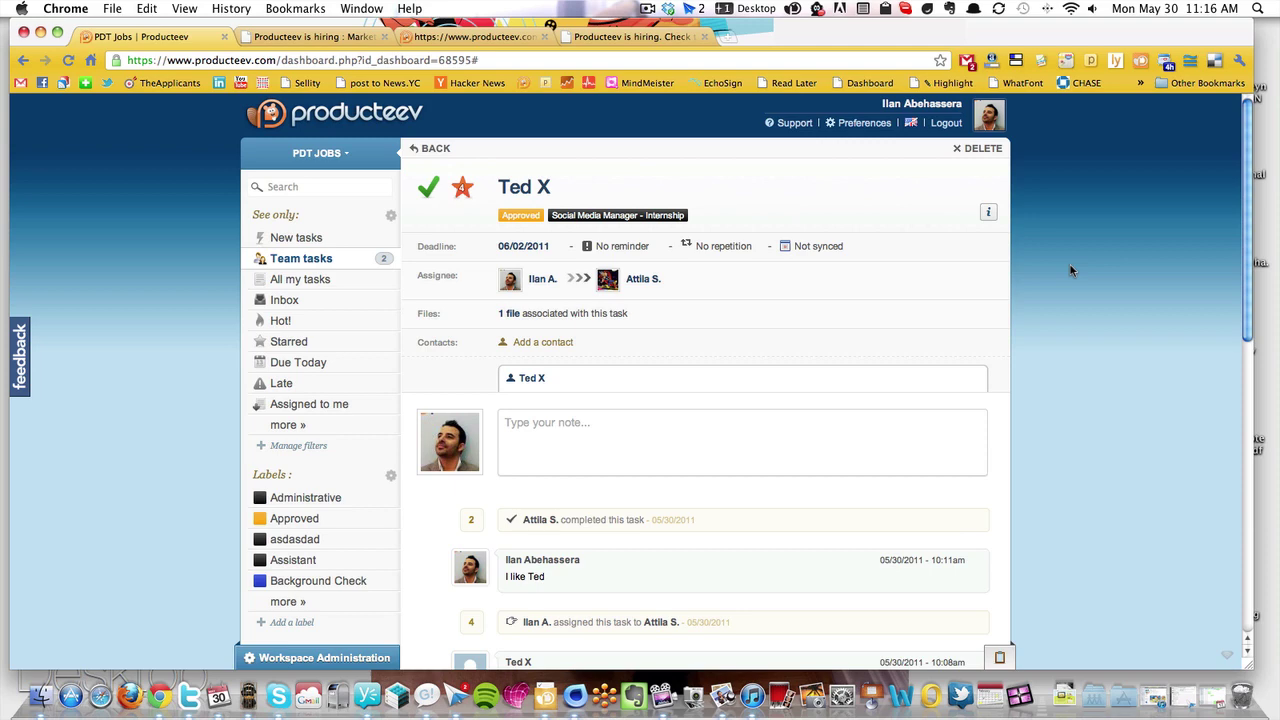
pyautogui.click(309, 38)
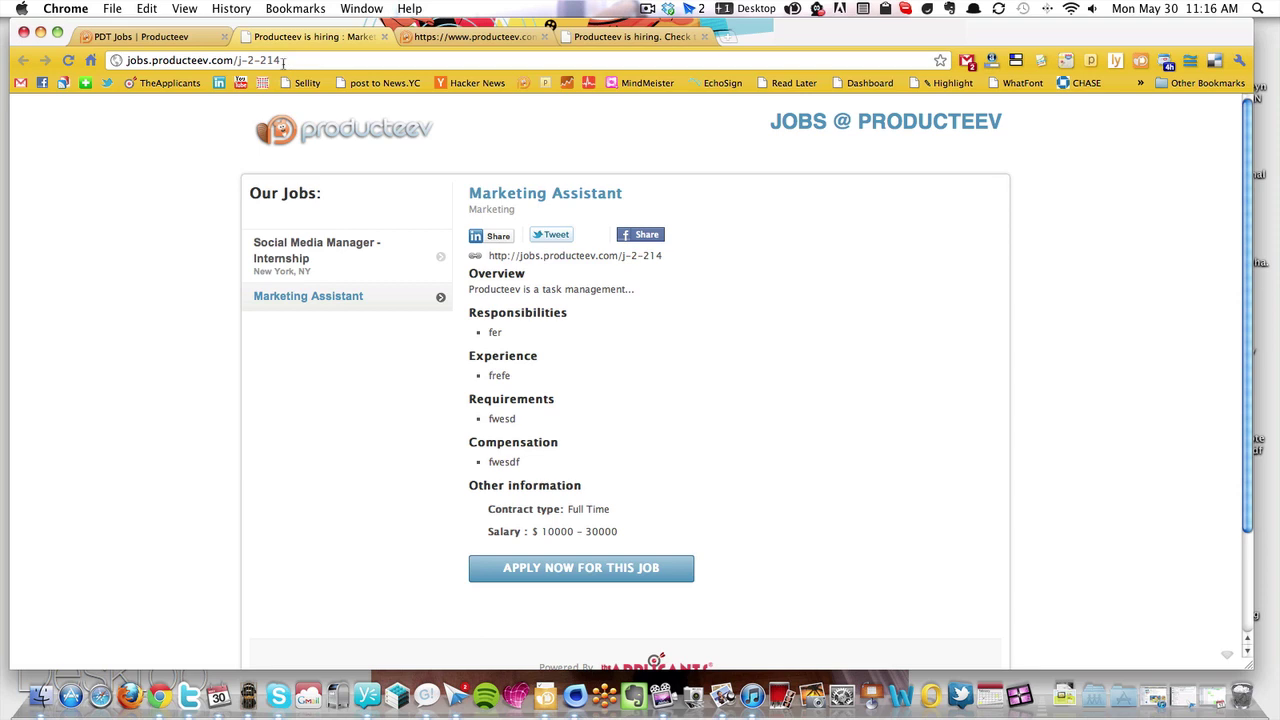